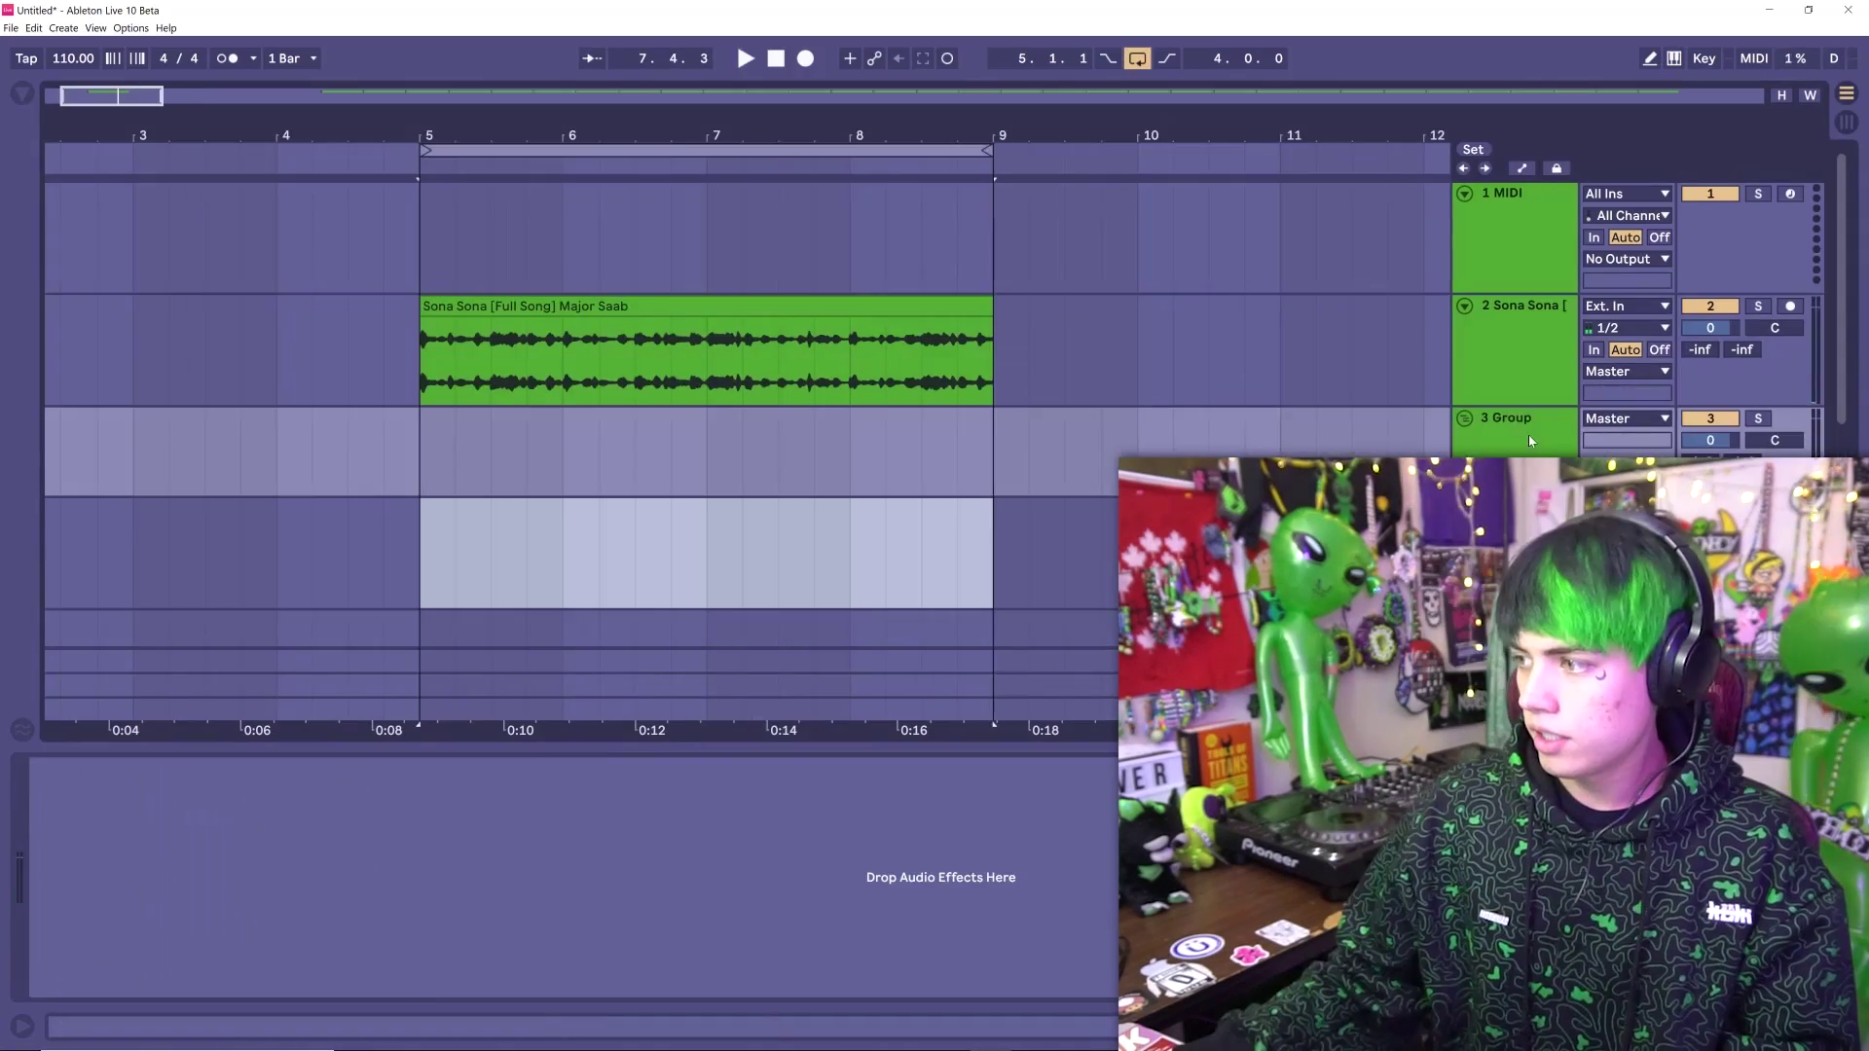
Rename the drum group track as DRUMZ
key(ctrl+r)
text(D)
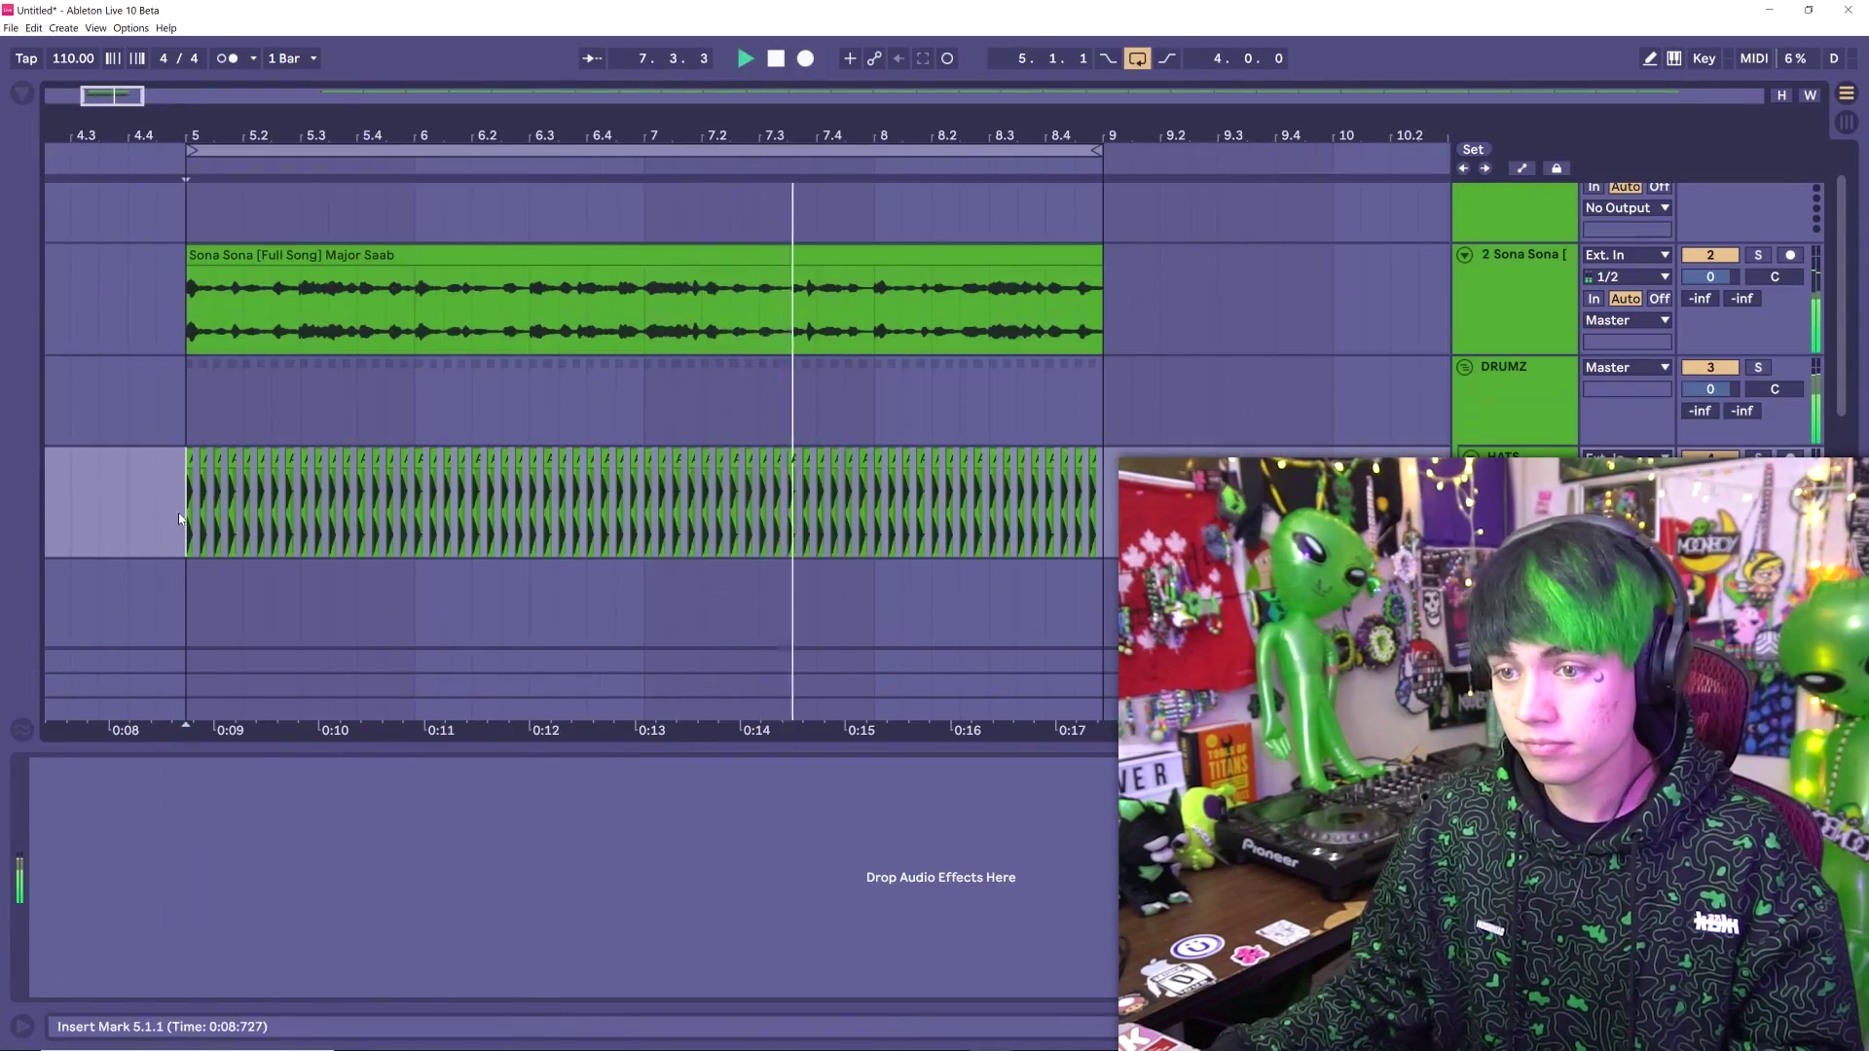
Search the browser for REVERB and load the Reverb effect onto the HATS track
key(ctrl+f)
text(REVERB)
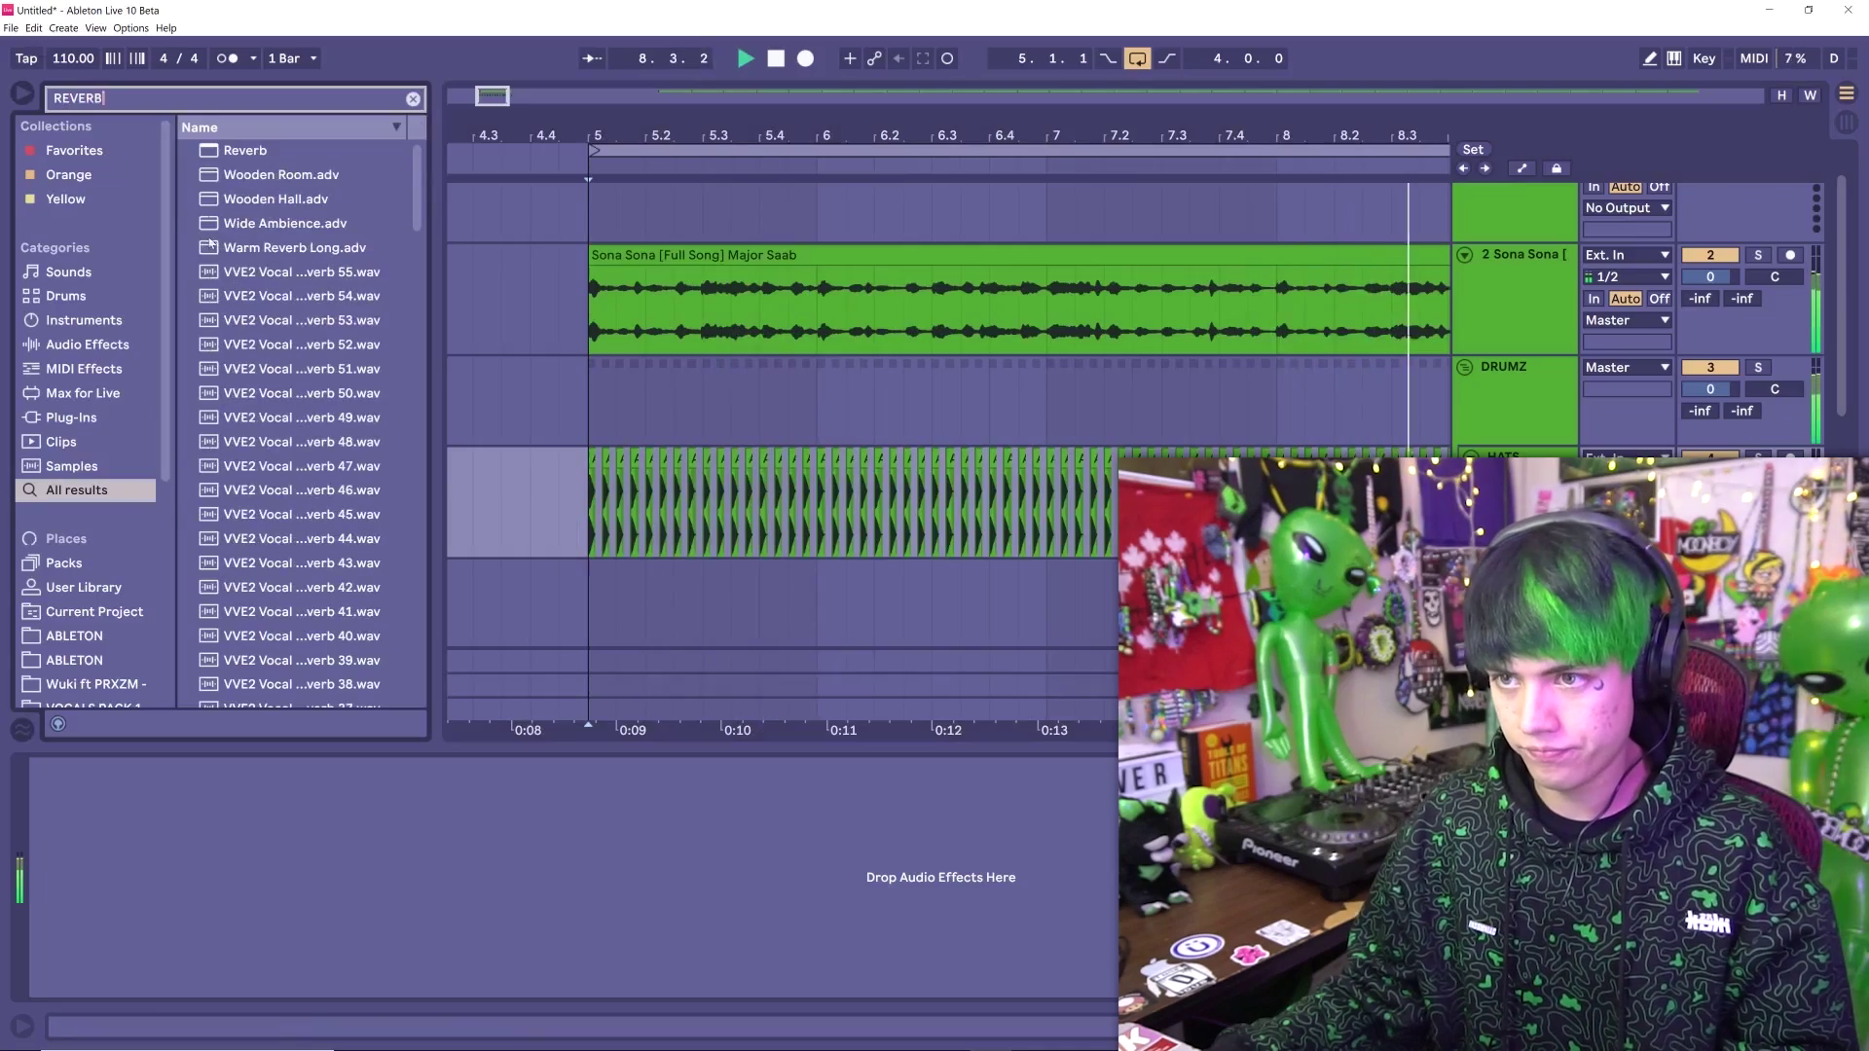
key(Return)
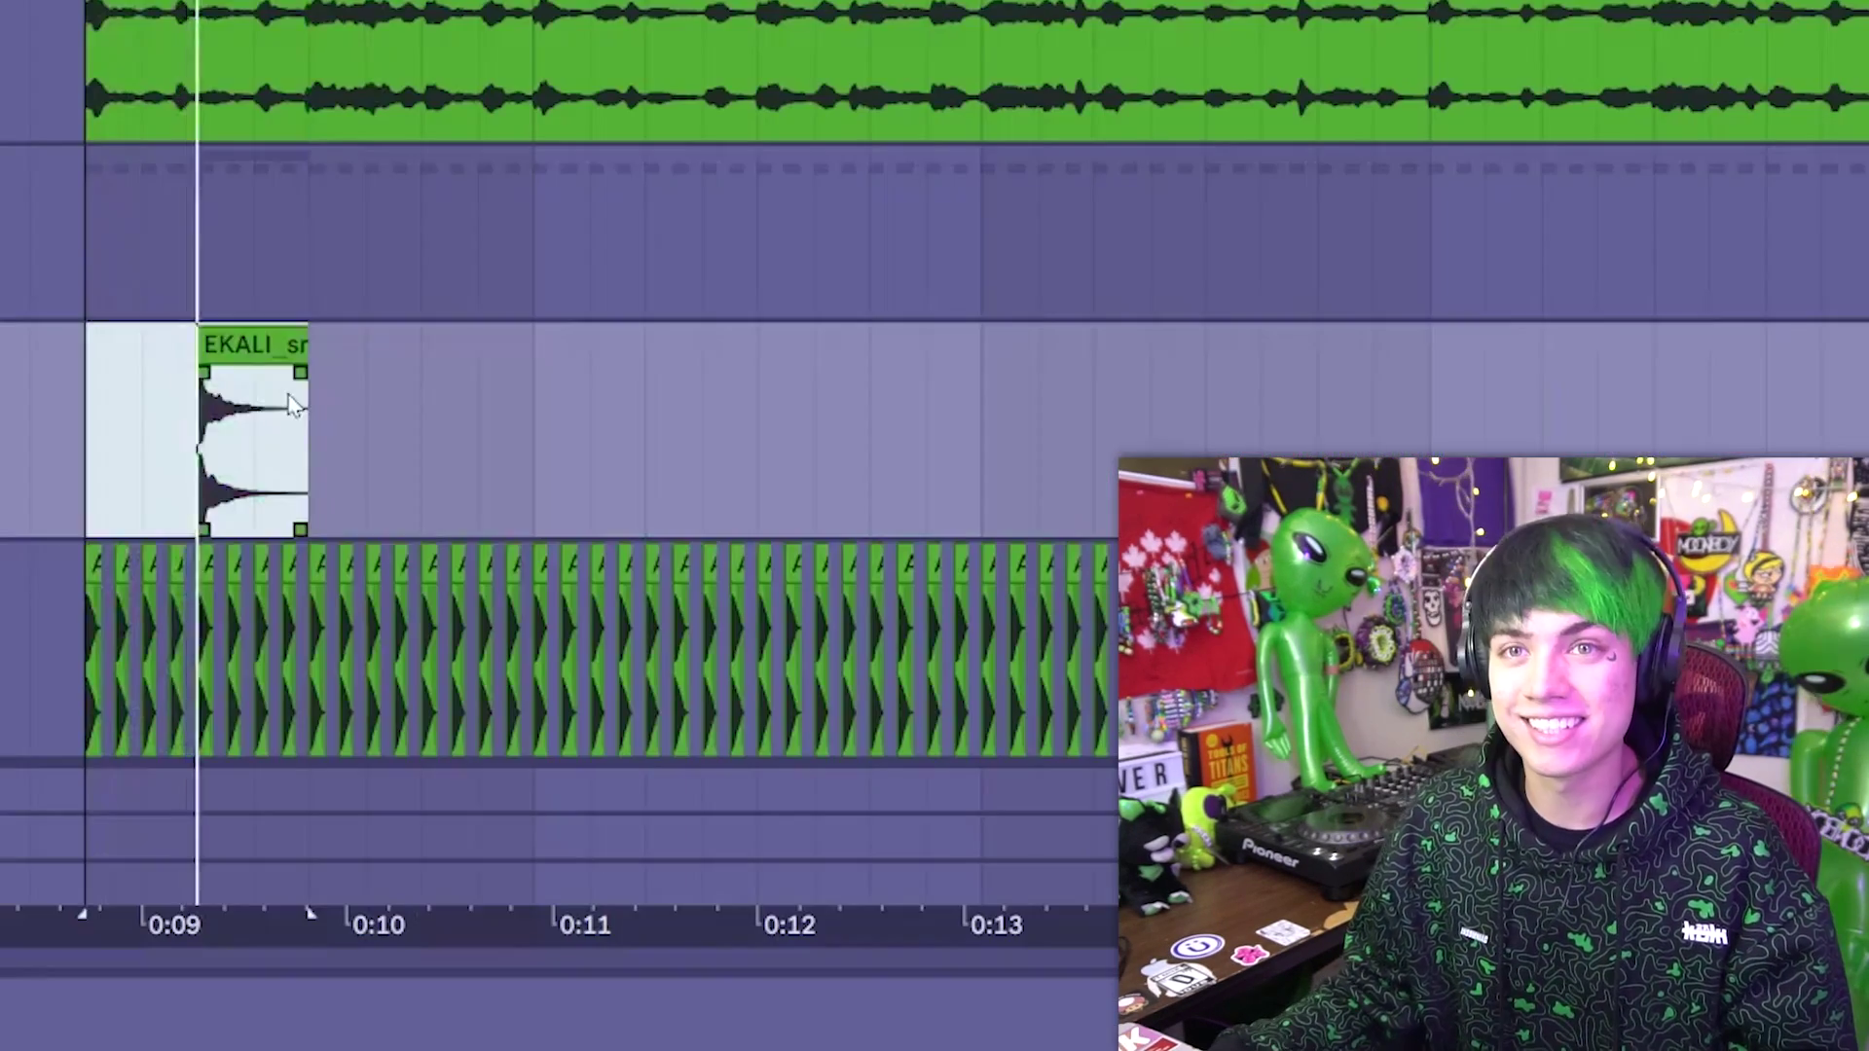
Duplicate the EKALI snare clip together with its preceding gap repeatedly to fill the four-bar loop up to bar 9
key(ctrl+d)
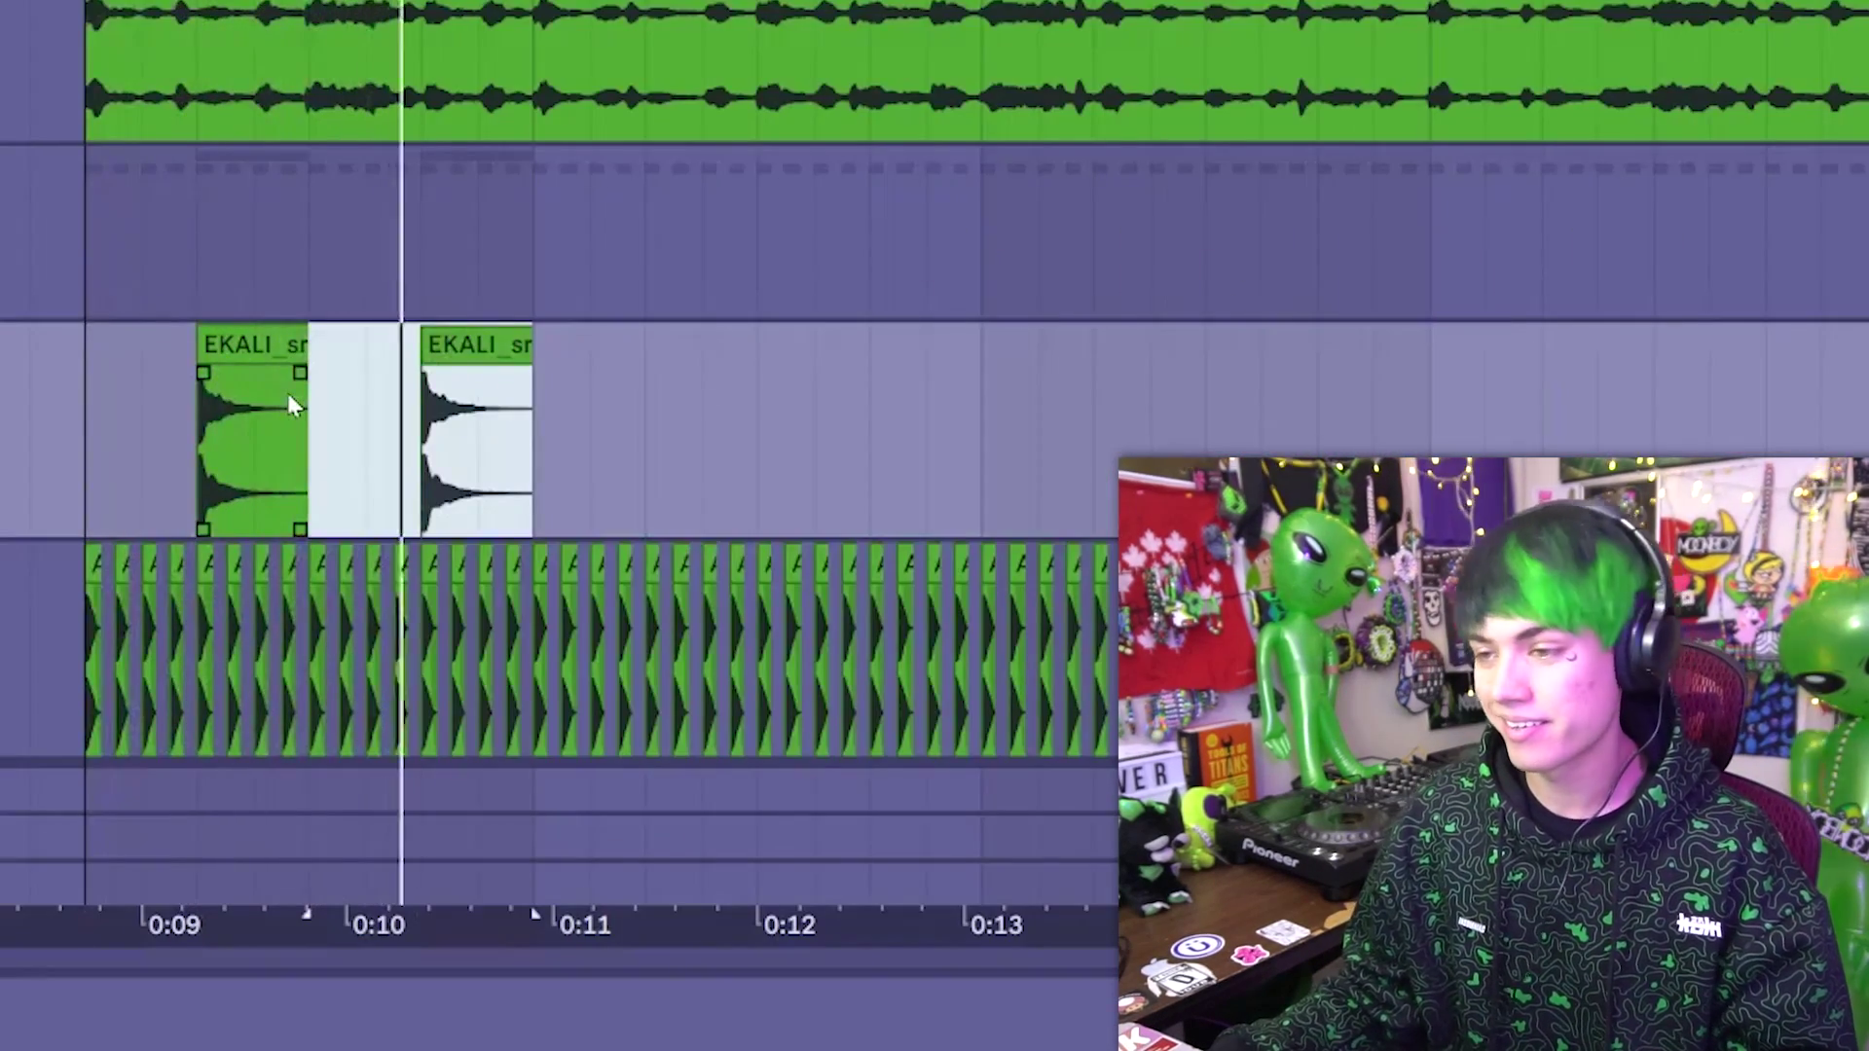
key(ctrl+d)
key(ctrl+d)
key(ctrl+d)
key(ctrl+d)
key(ctrl+d)
key(ctrl+d)
click(86, 394)
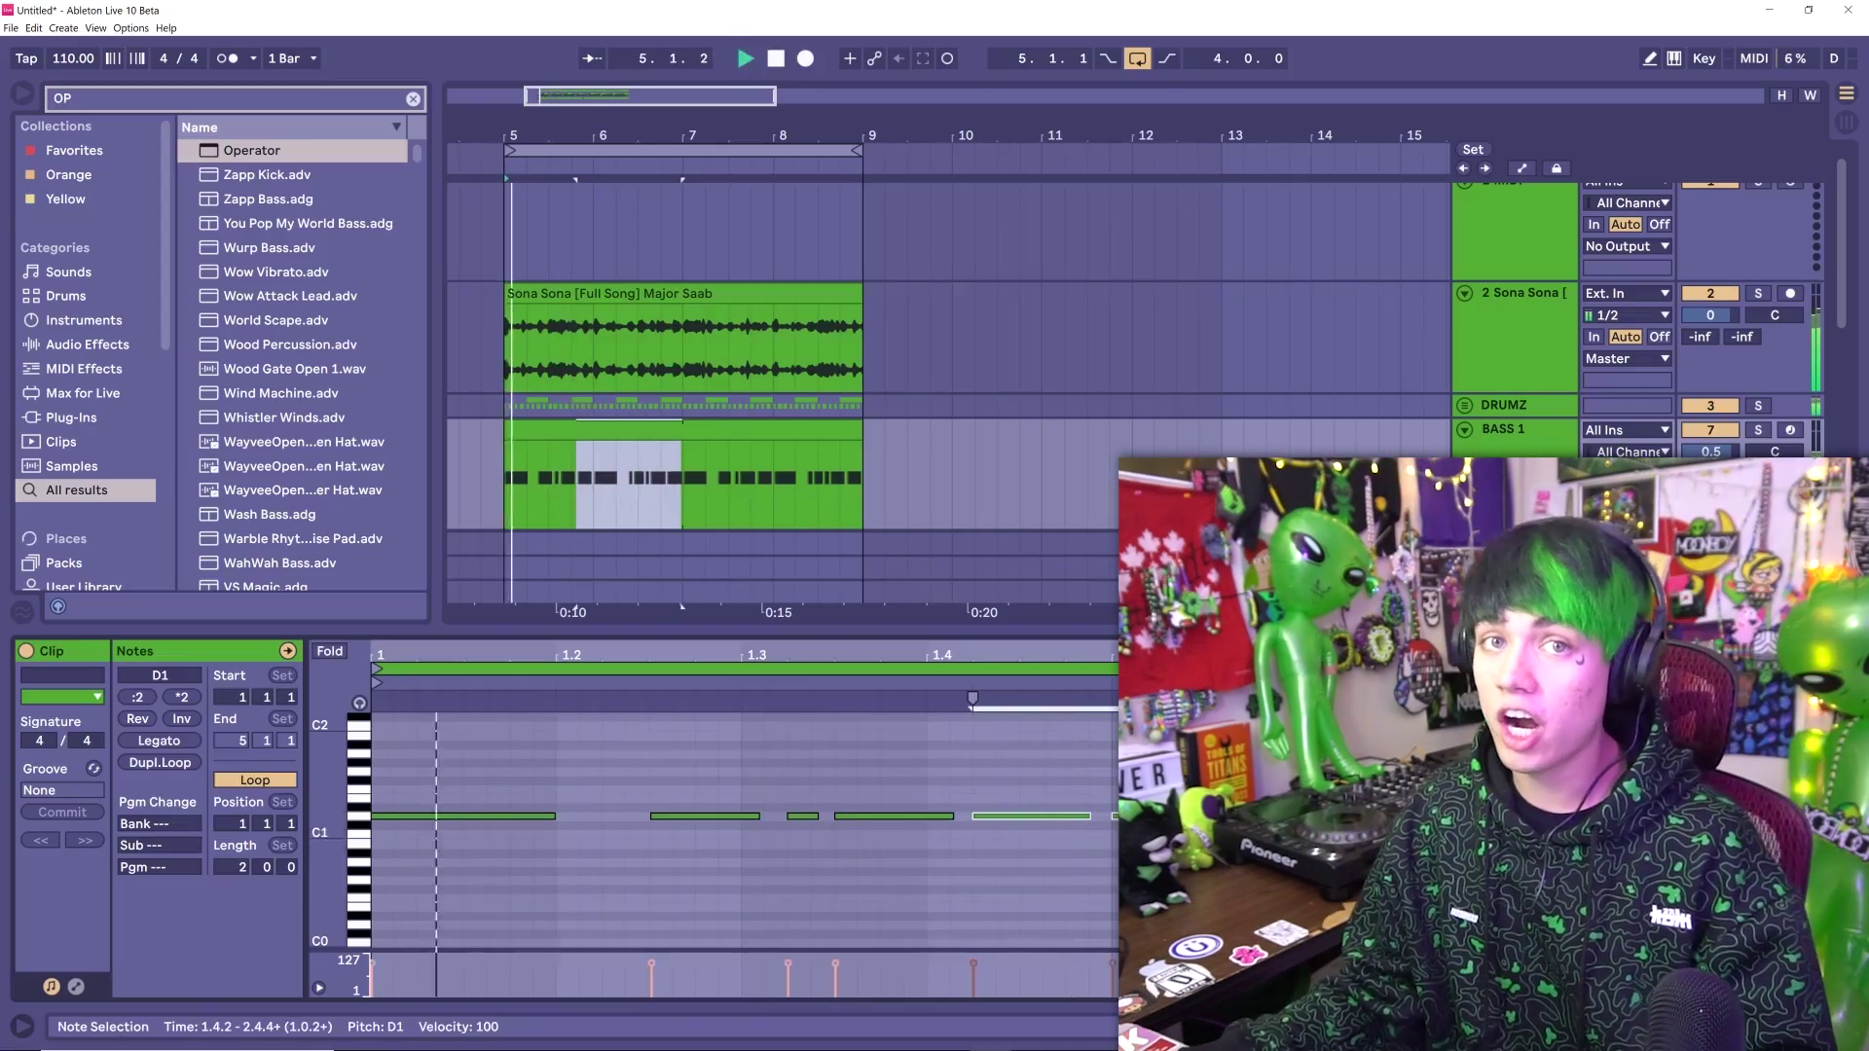
Shape oscillator A's User waveform in the bass track's Operator by adding the second, third and fourth harmonics
key(ctrl+a)
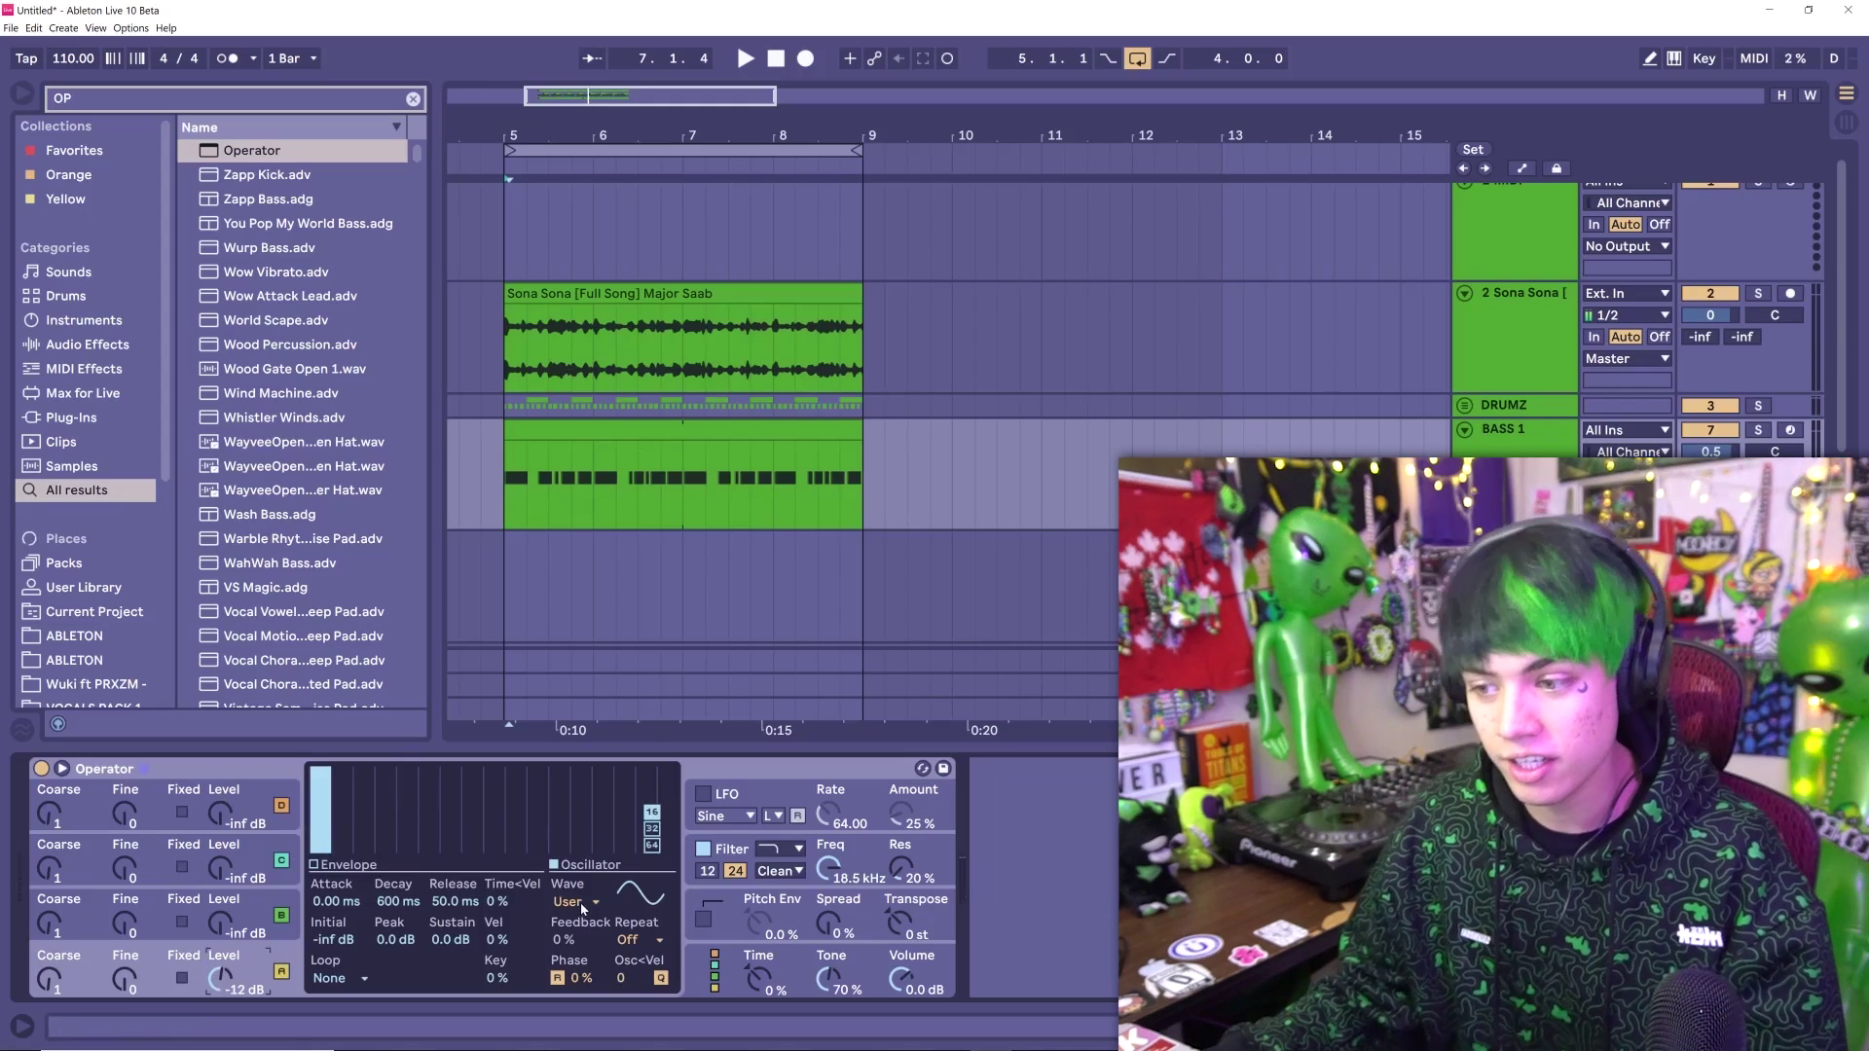
click(581, 907)
click(579, 909)
click(575, 907)
click(574, 906)
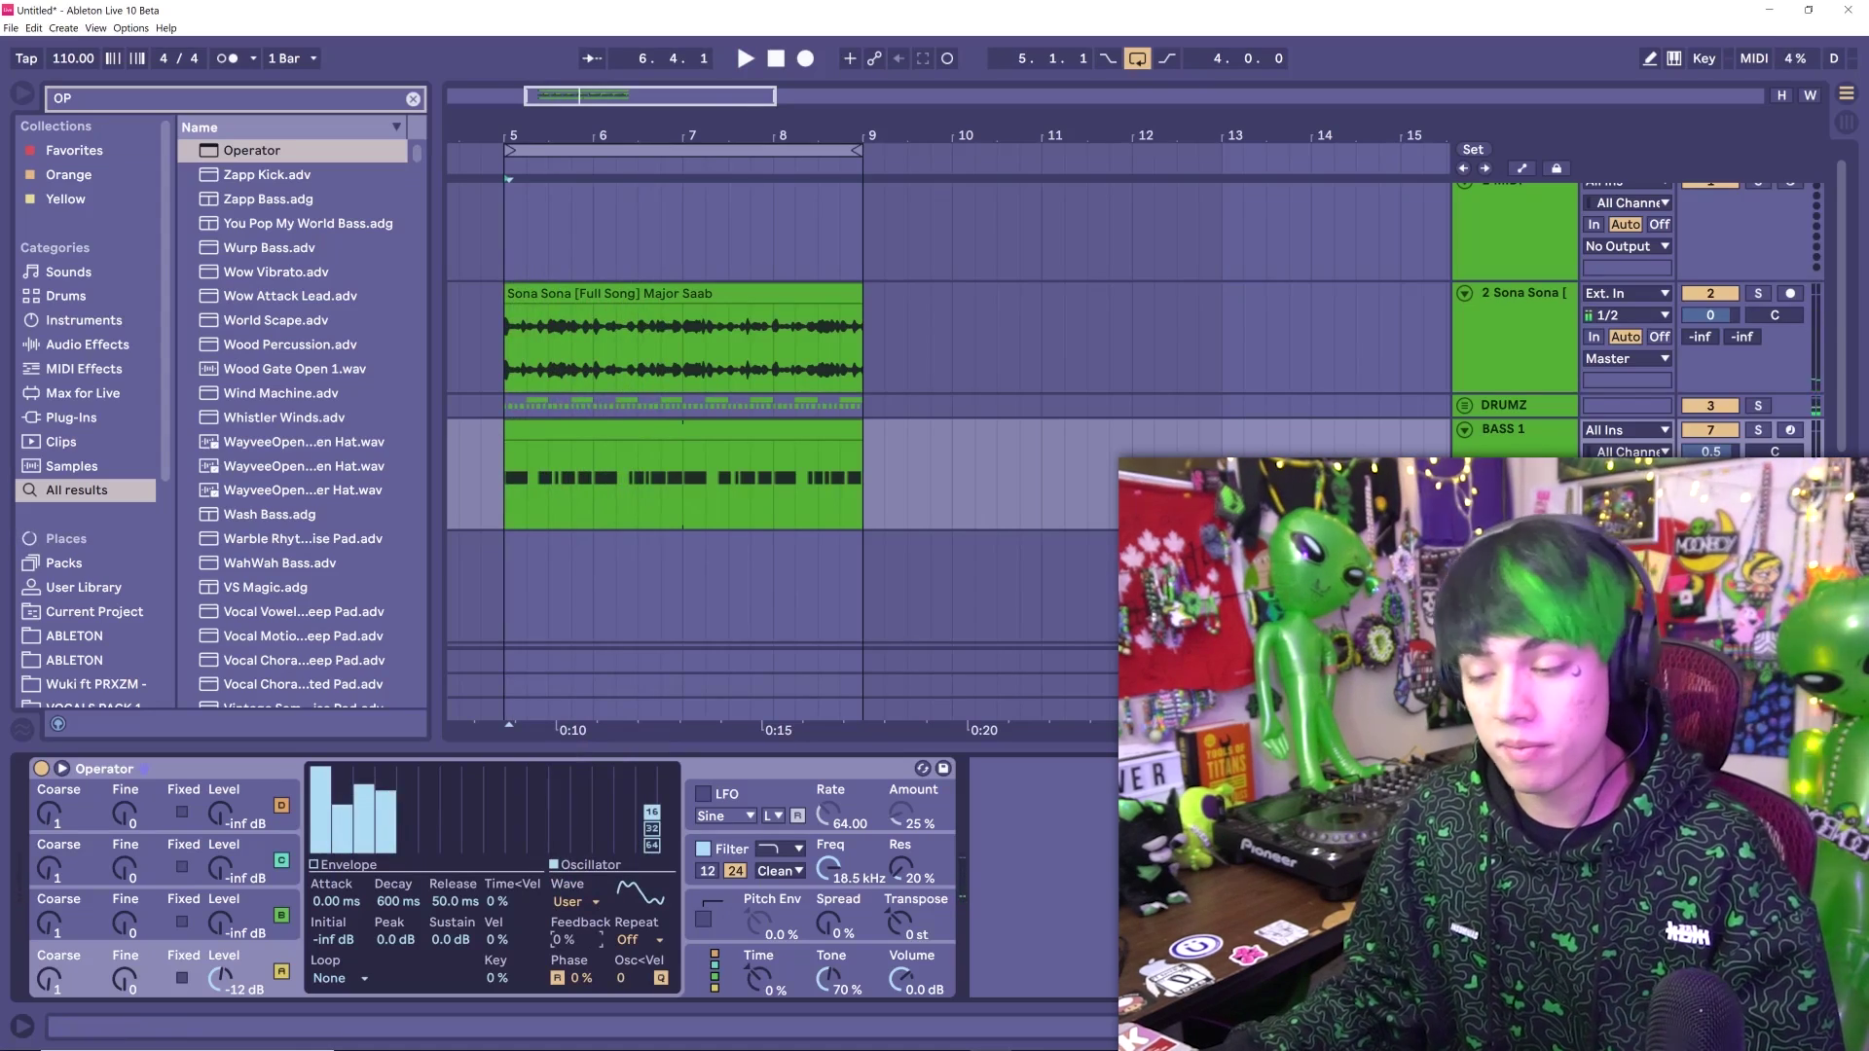
Set Operator's pitch envelope to 91% and oscillator A's attack to 274 ms, decay to 969 ms, release to 487 ms and feedback to 59%
click(712, 951)
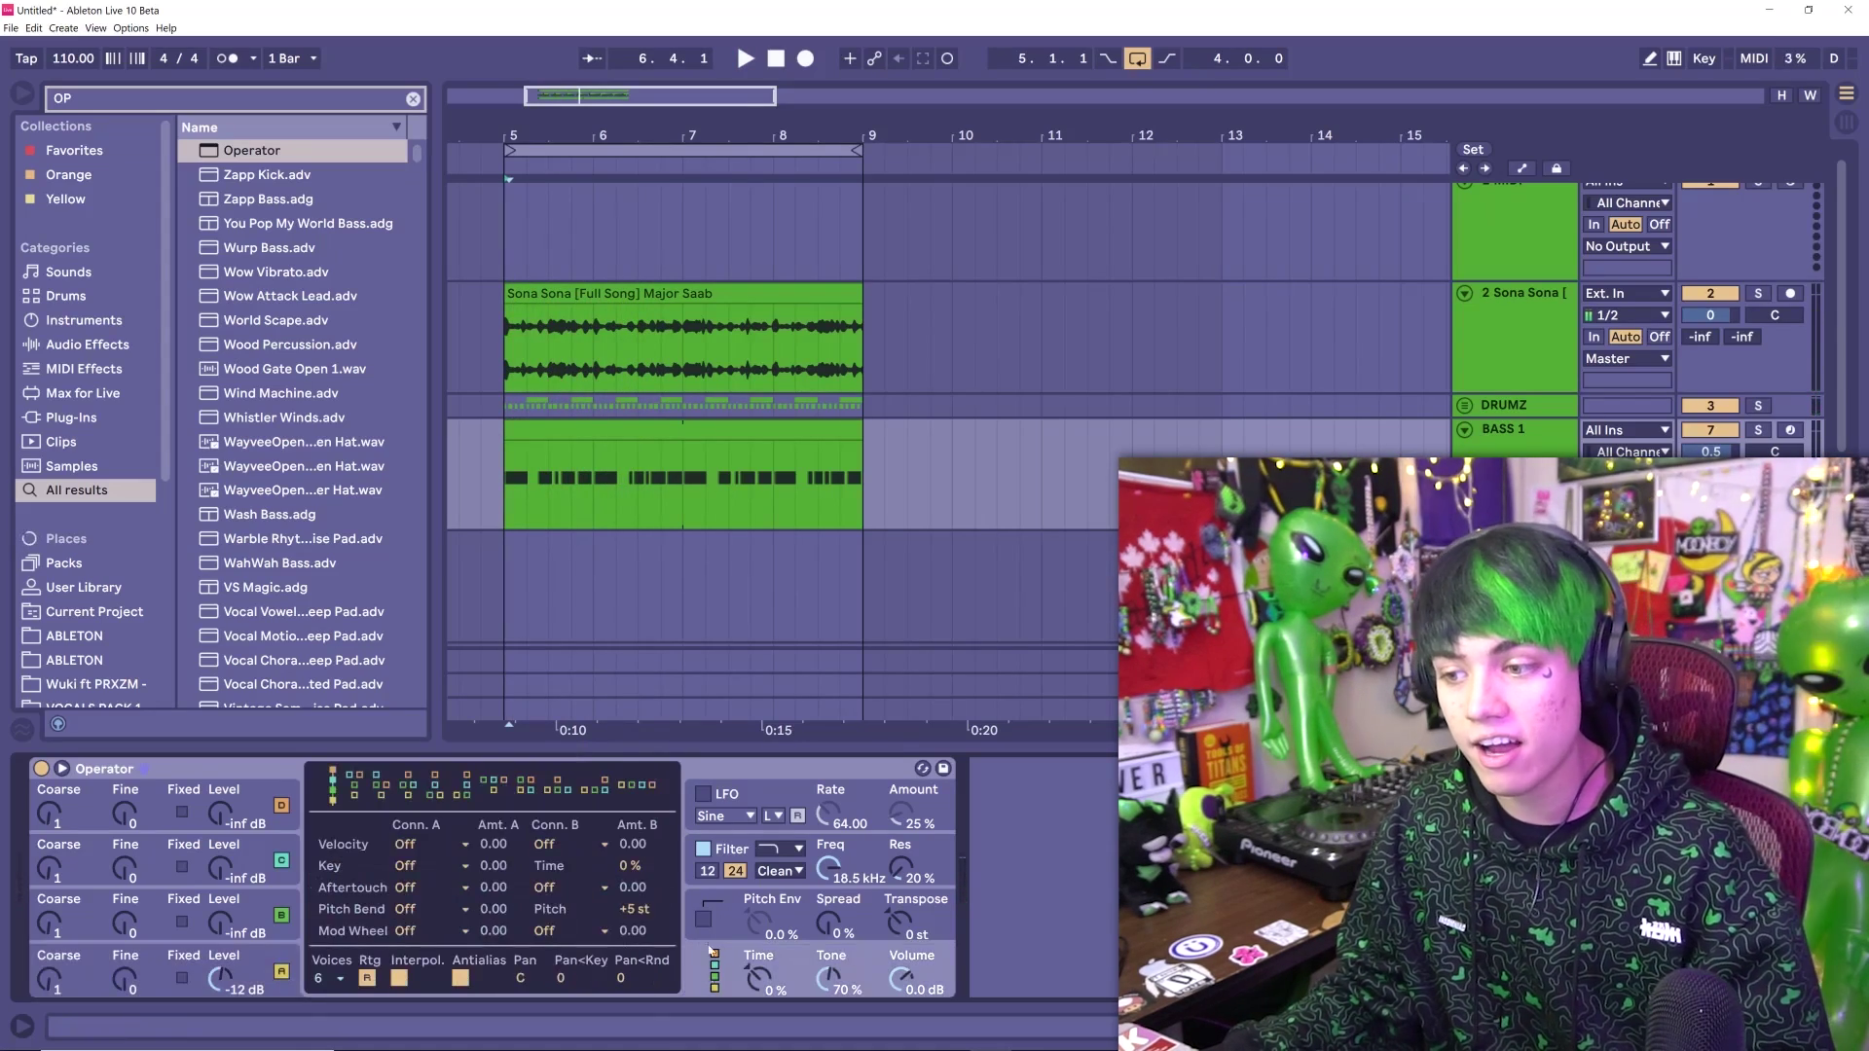
click(226, 989)
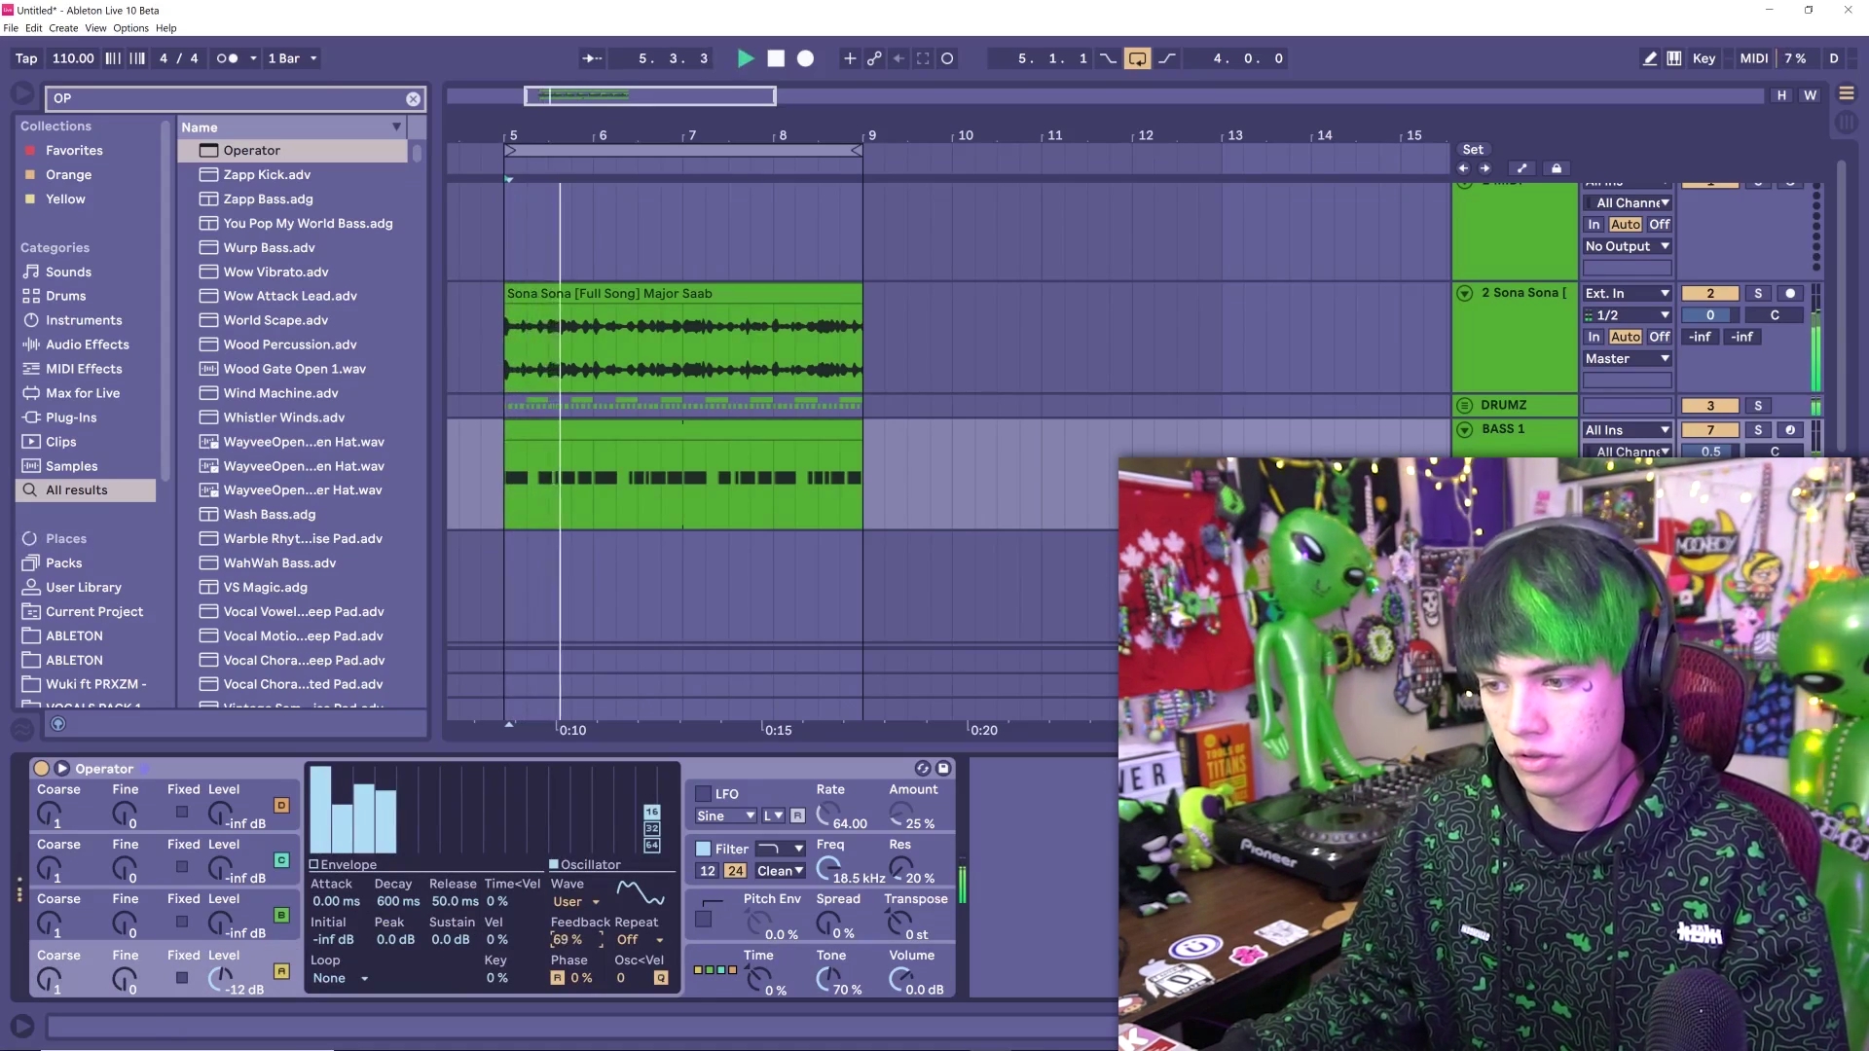
click(738, 932)
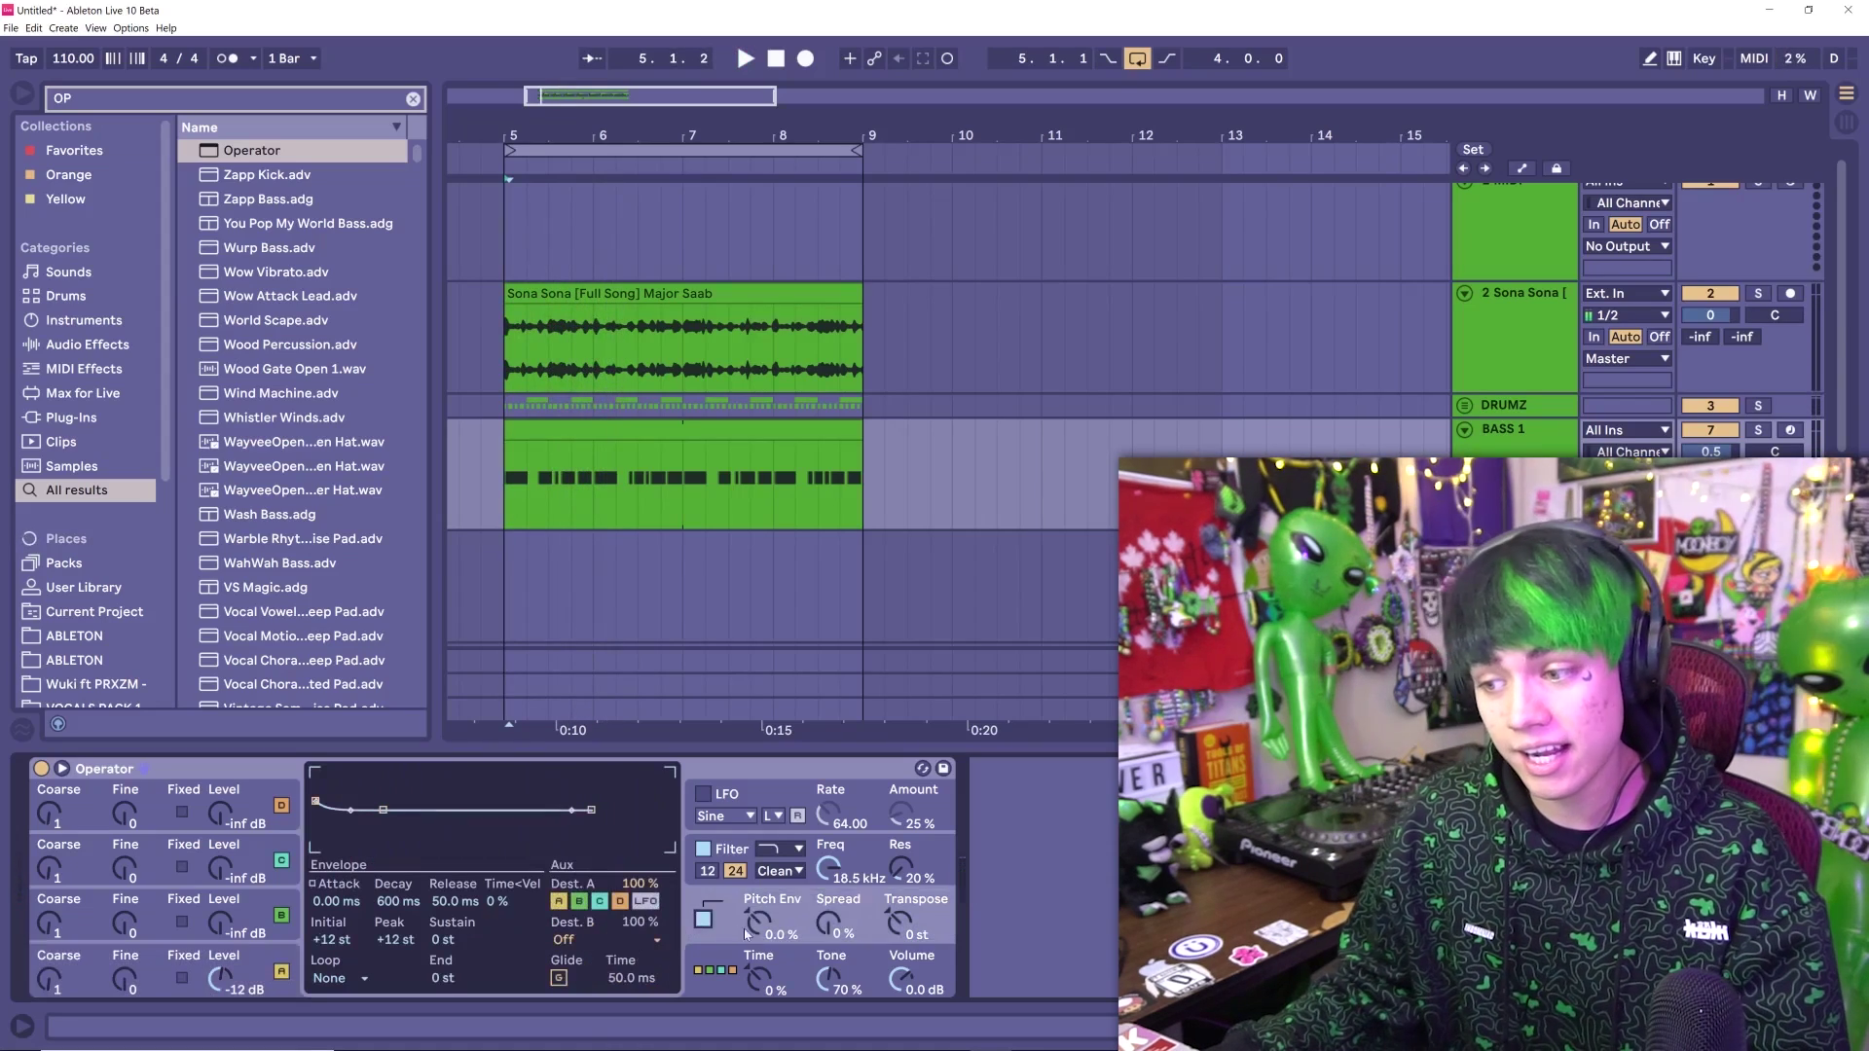
click(286, 991)
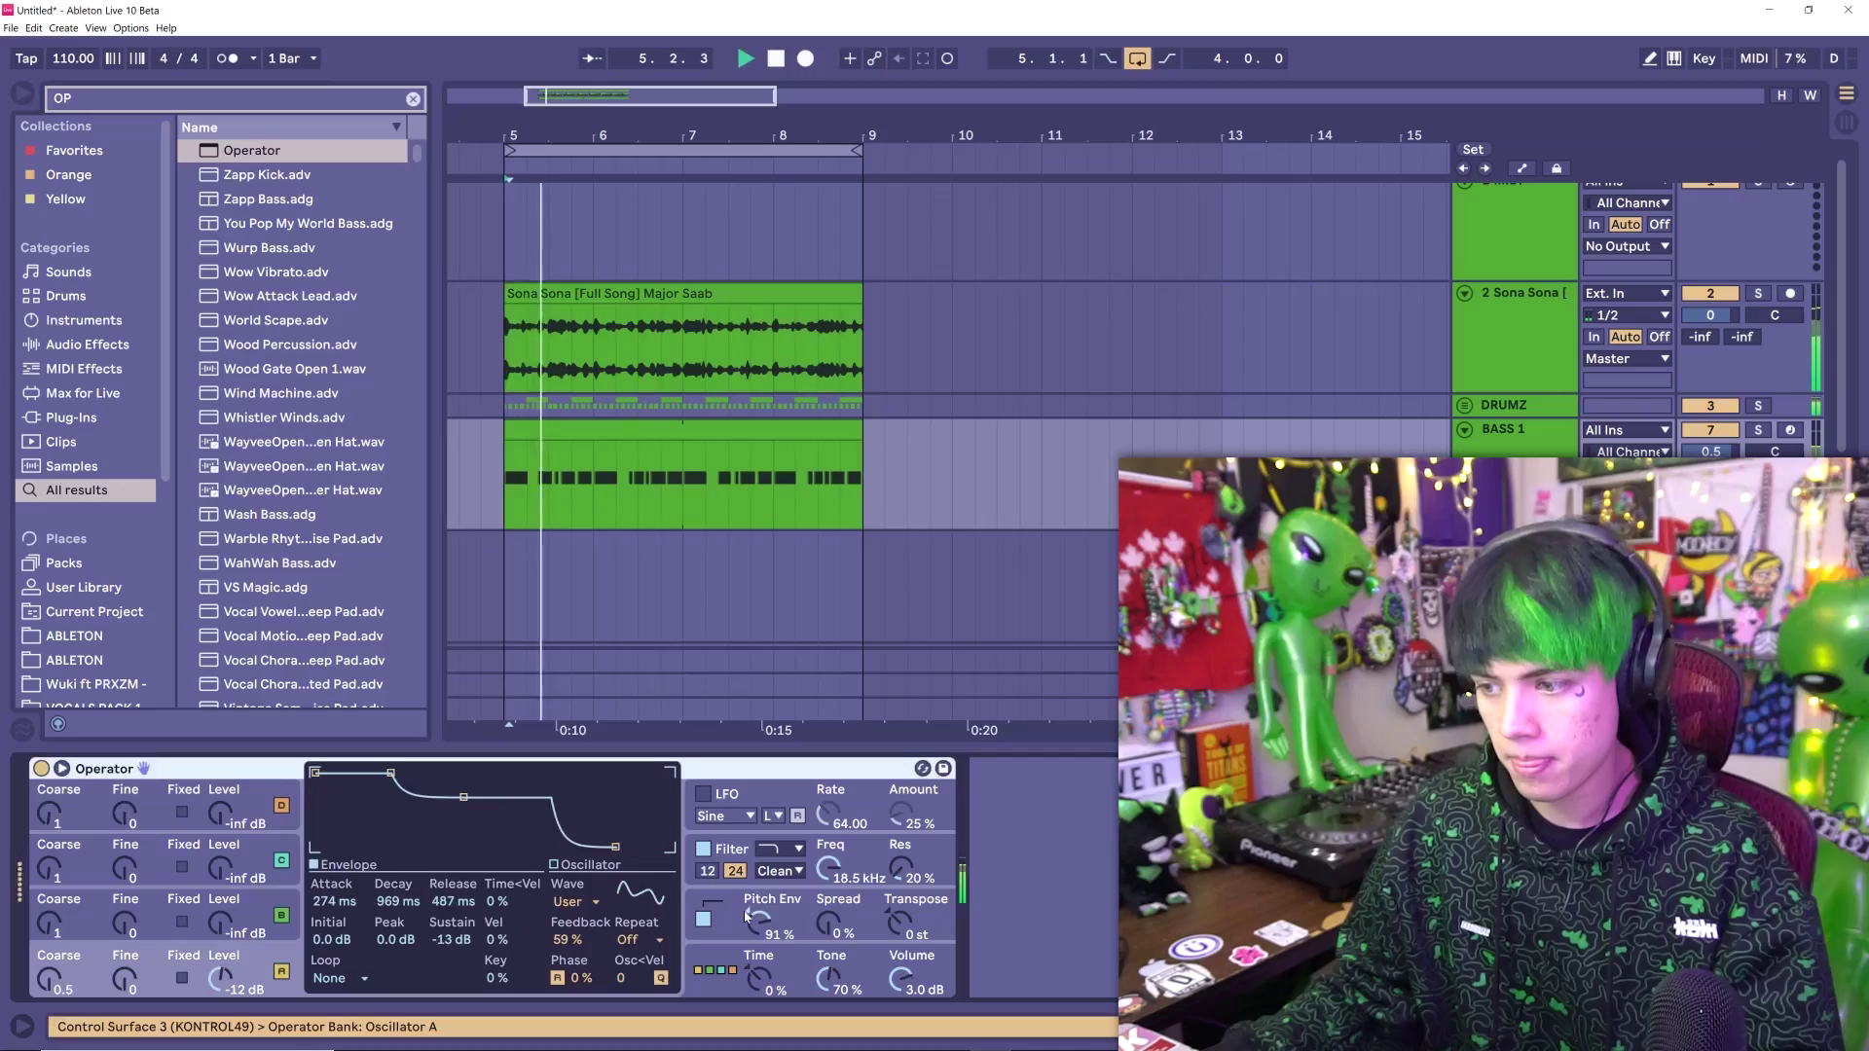
click(763, 930)
click(275, 964)
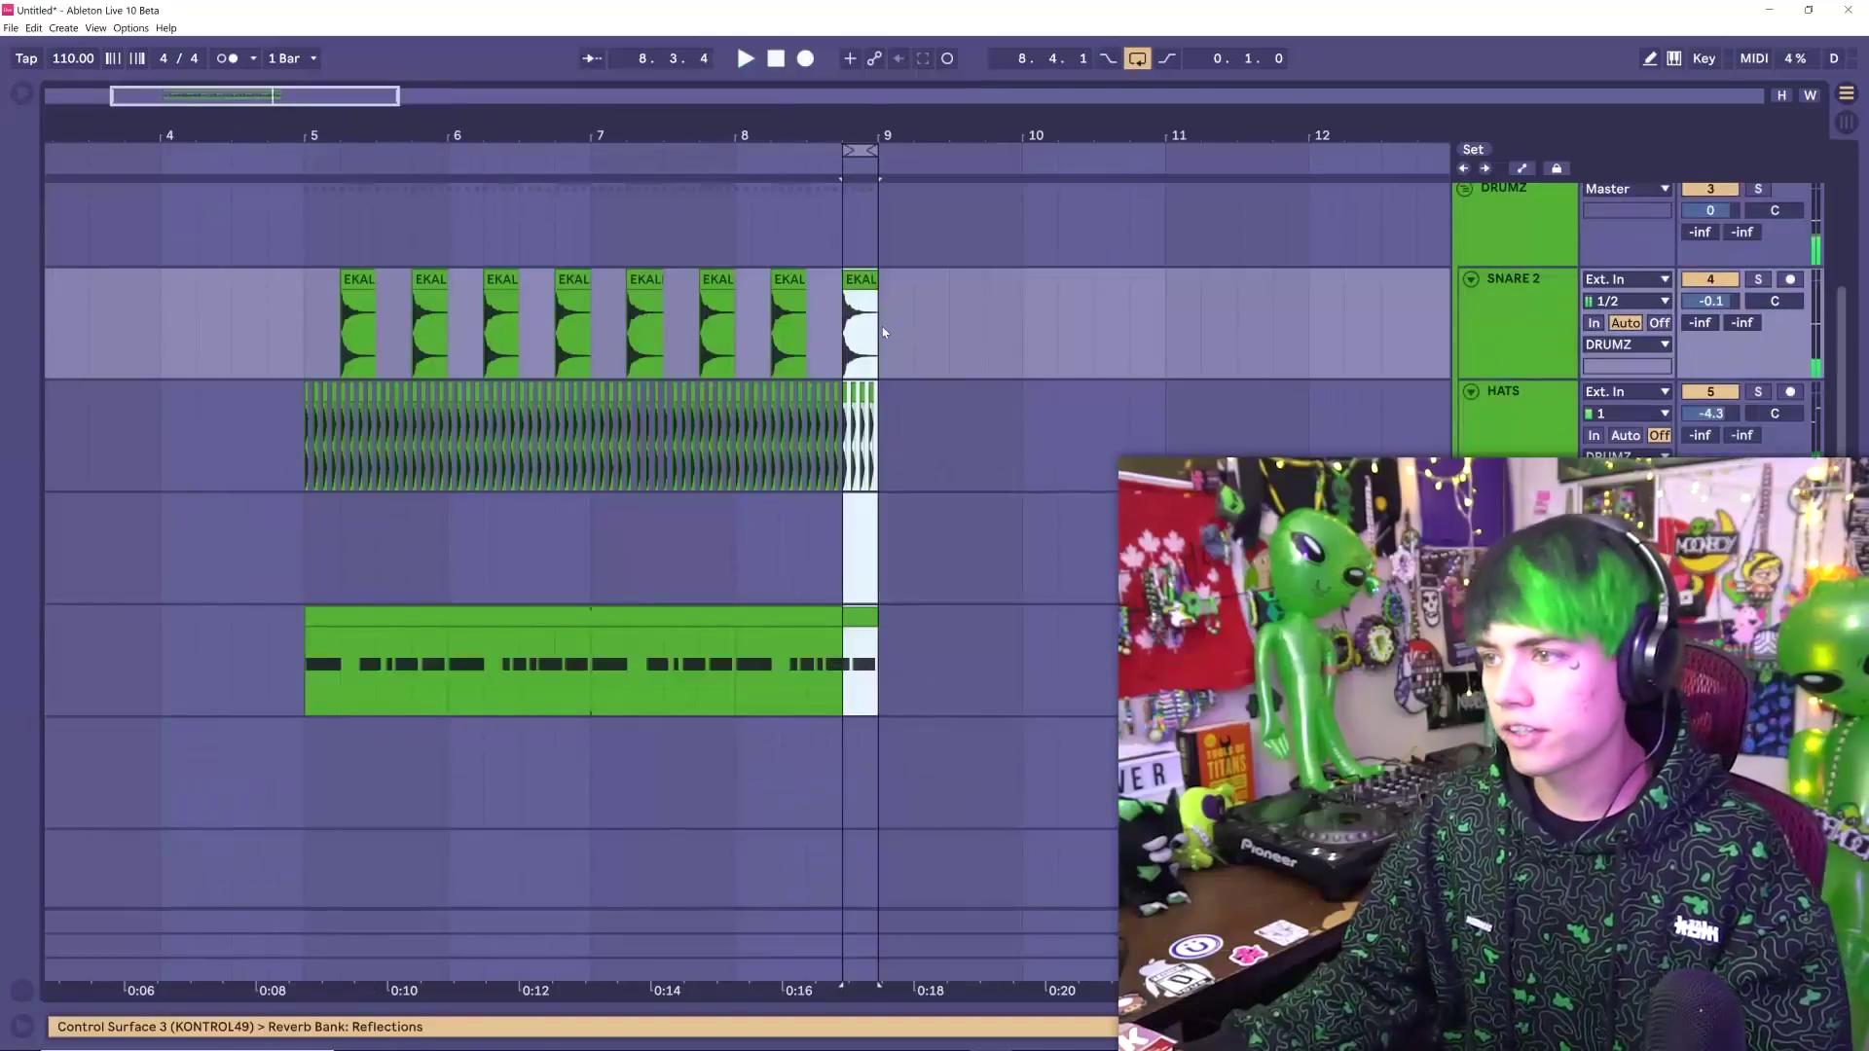
Clear the last beat before bar 9 on the drum and bass tracks and select the V_RIOT tom fill there
drag(861, 149, 861, 167)
key(Delete)
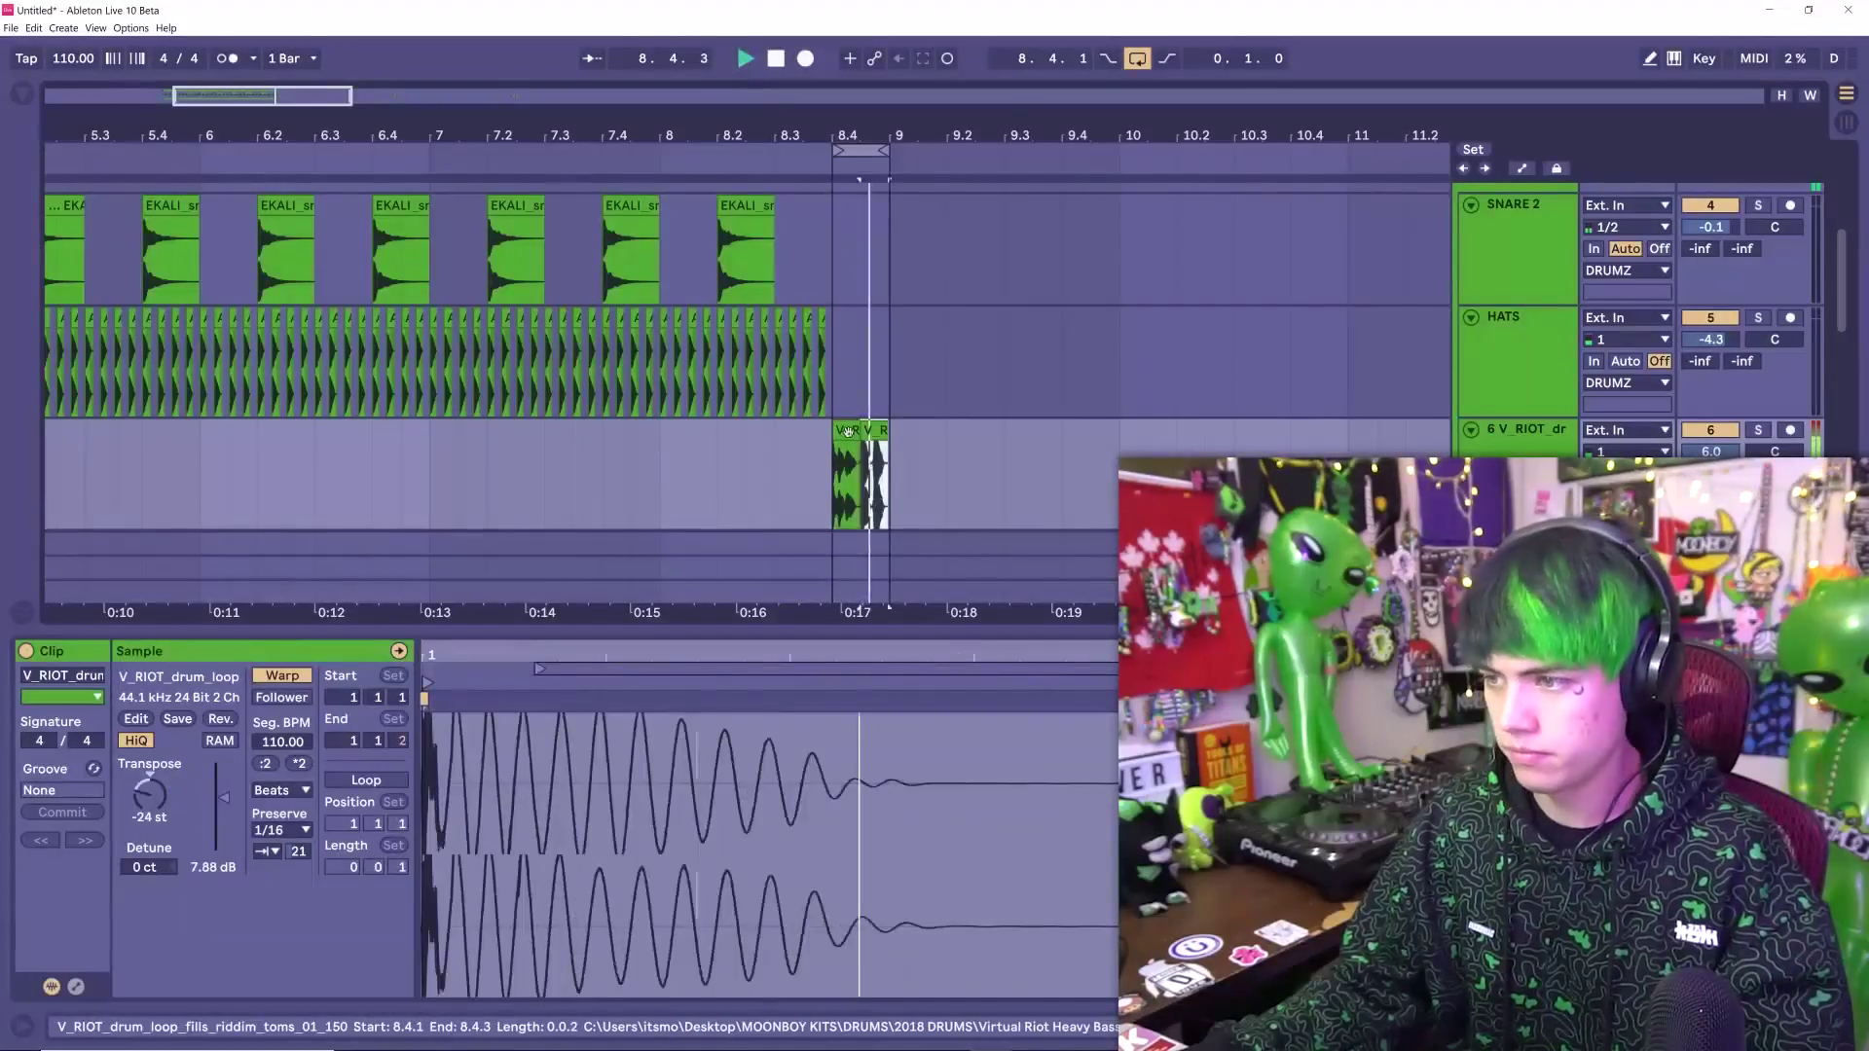
click(847, 432)
key(shift+Tab)
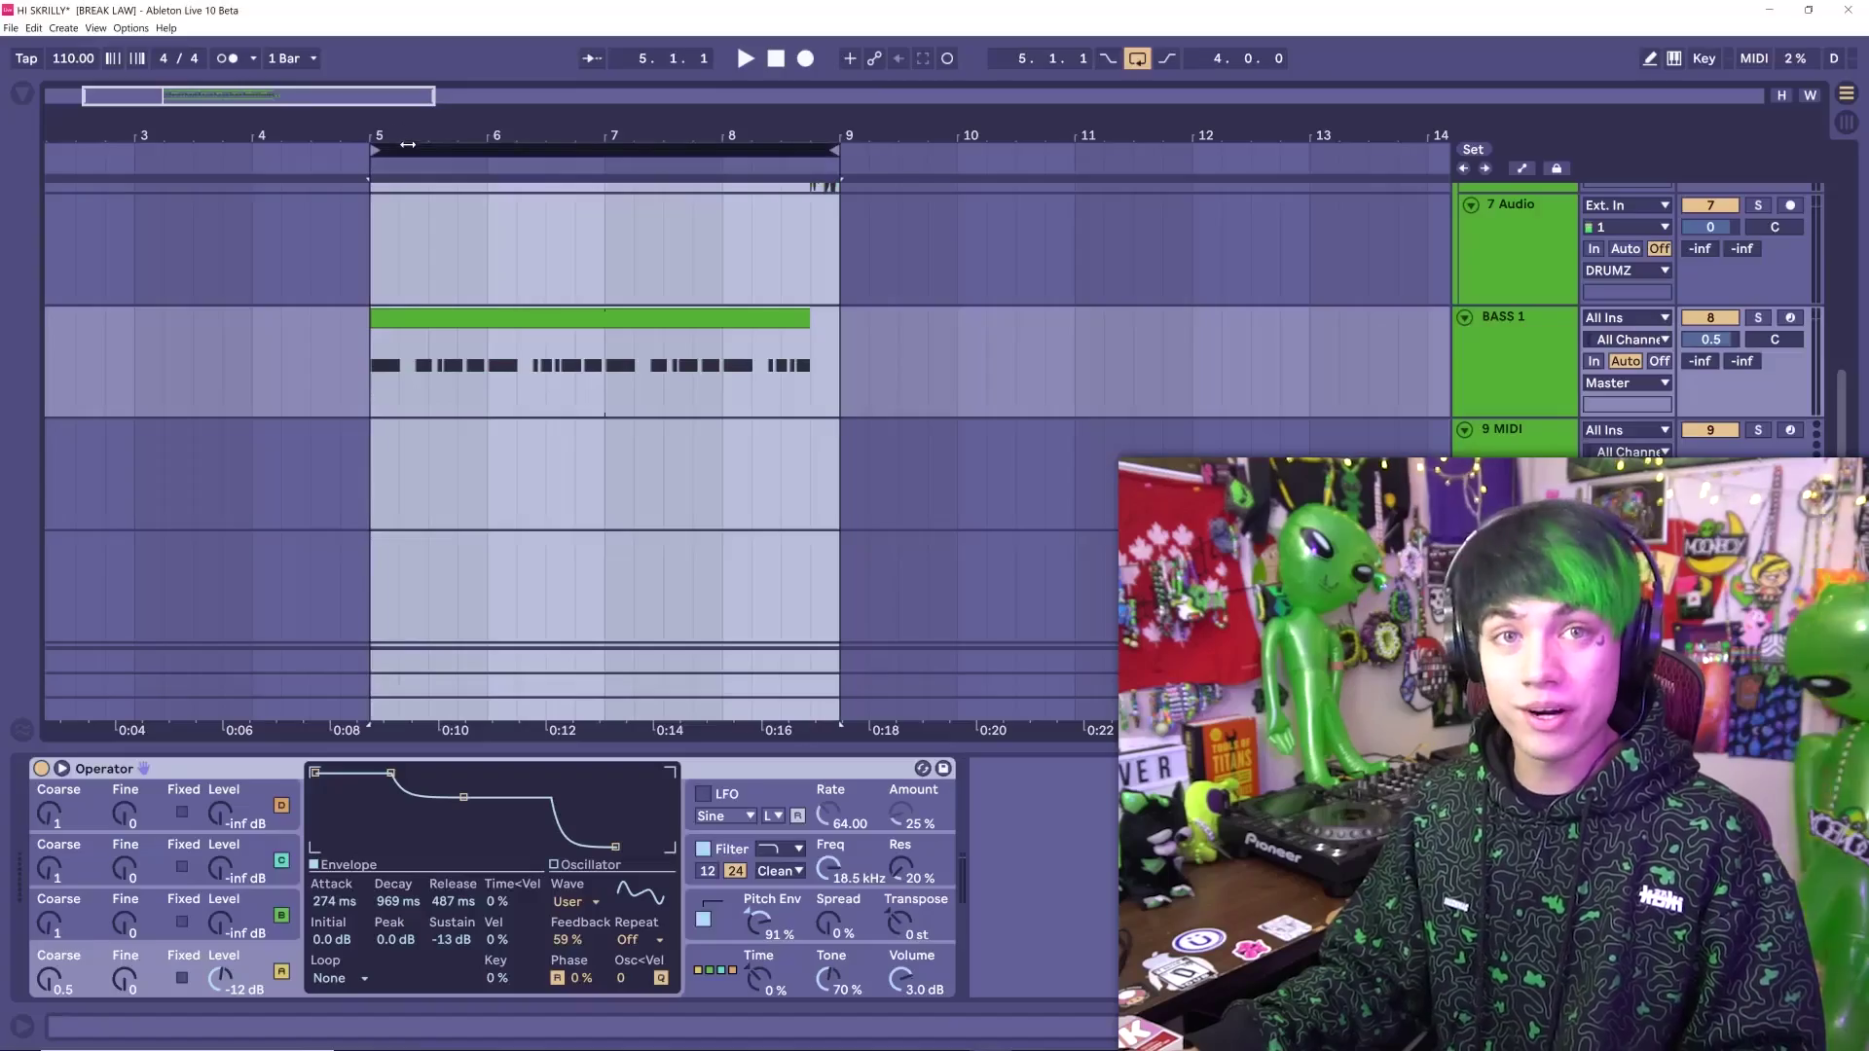
Duplicate the BASS 1 track, keeping only the bar 5 clip on the original and only the bar 9 clip on the copy
click(860, 320)
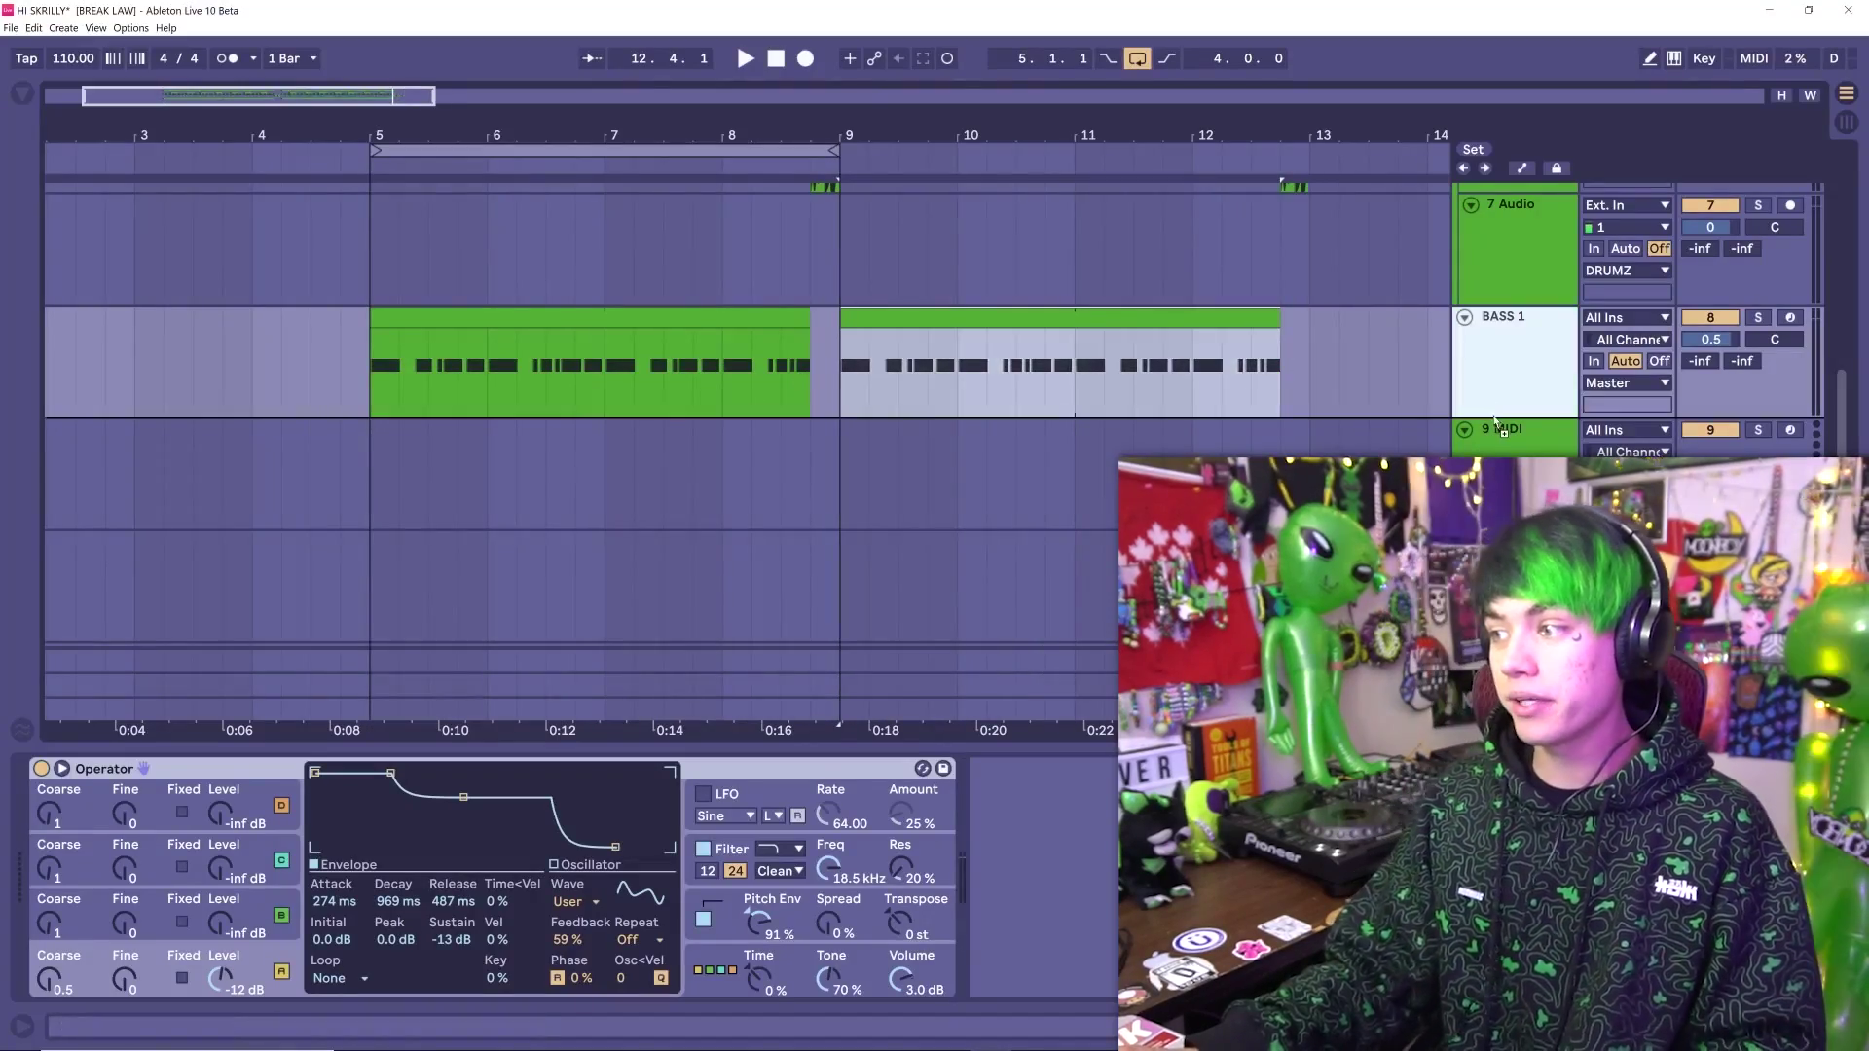
key(ctrl+d)
click(849, 321)
key(Delete)
click(759, 431)
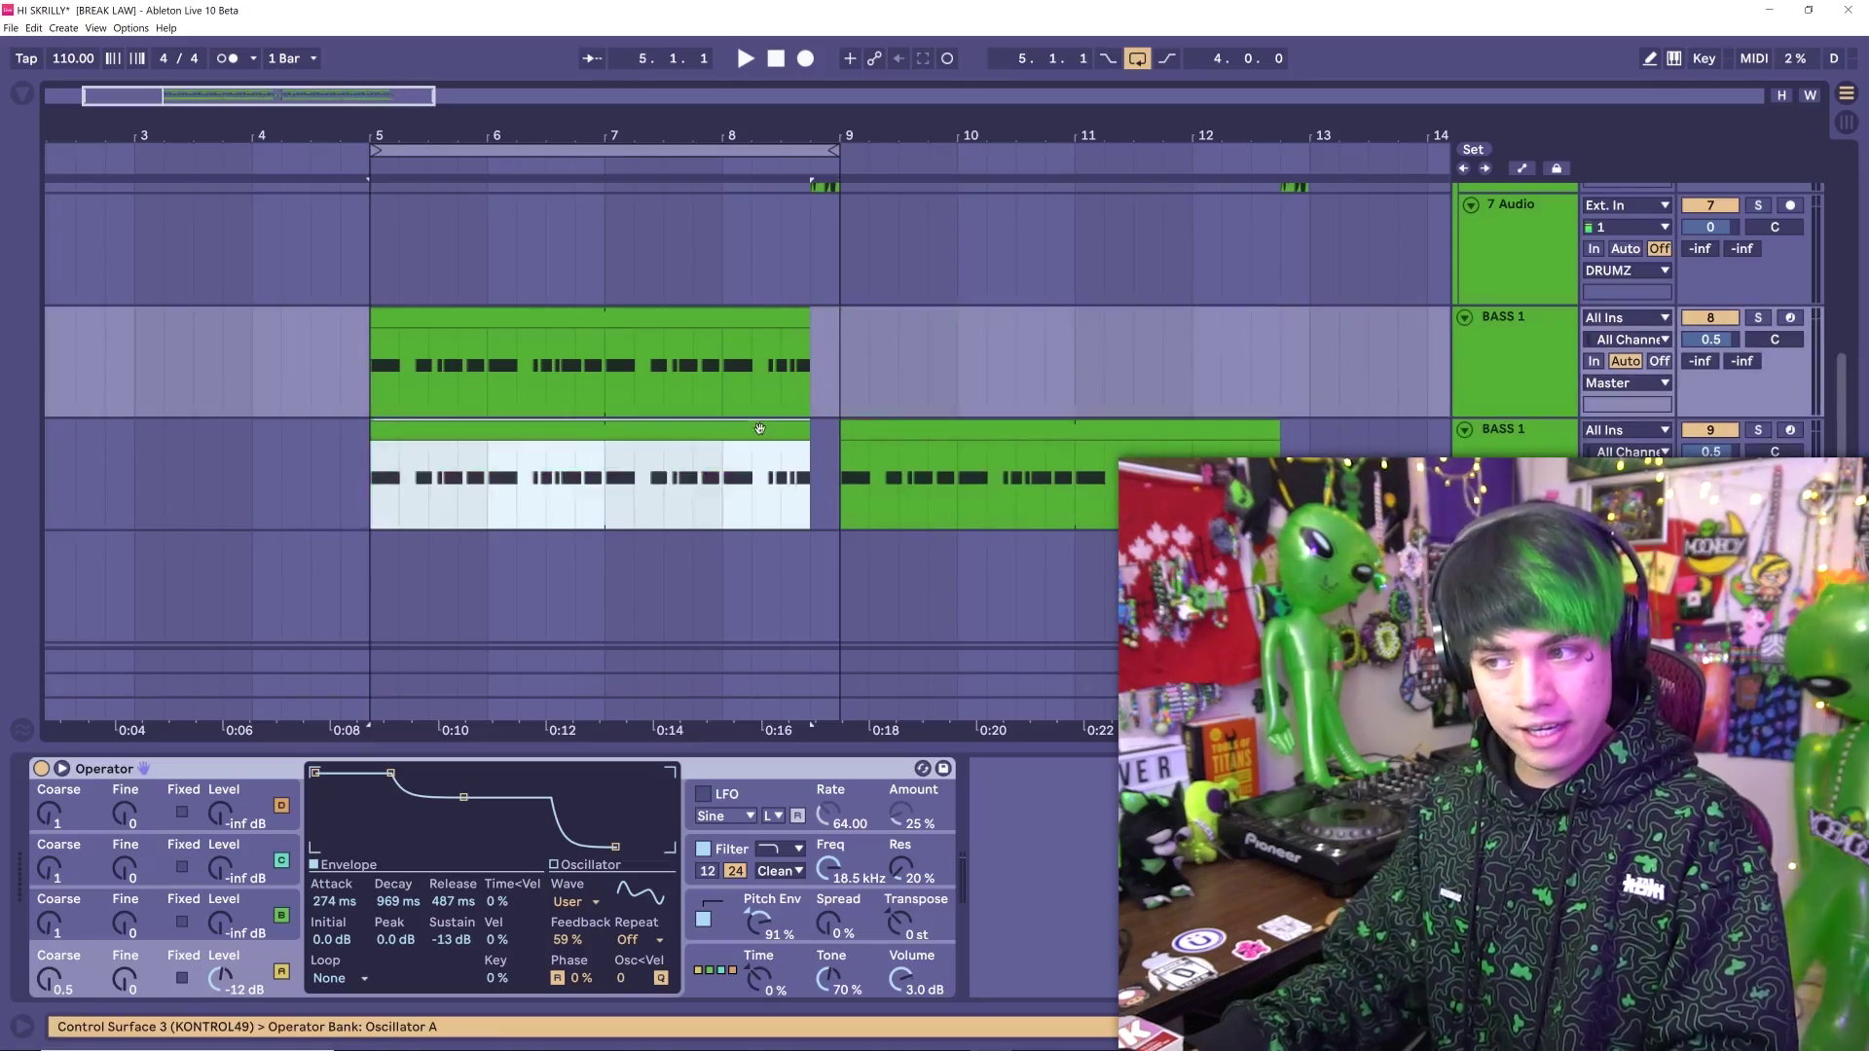
key(Delete)
click(928, 435)
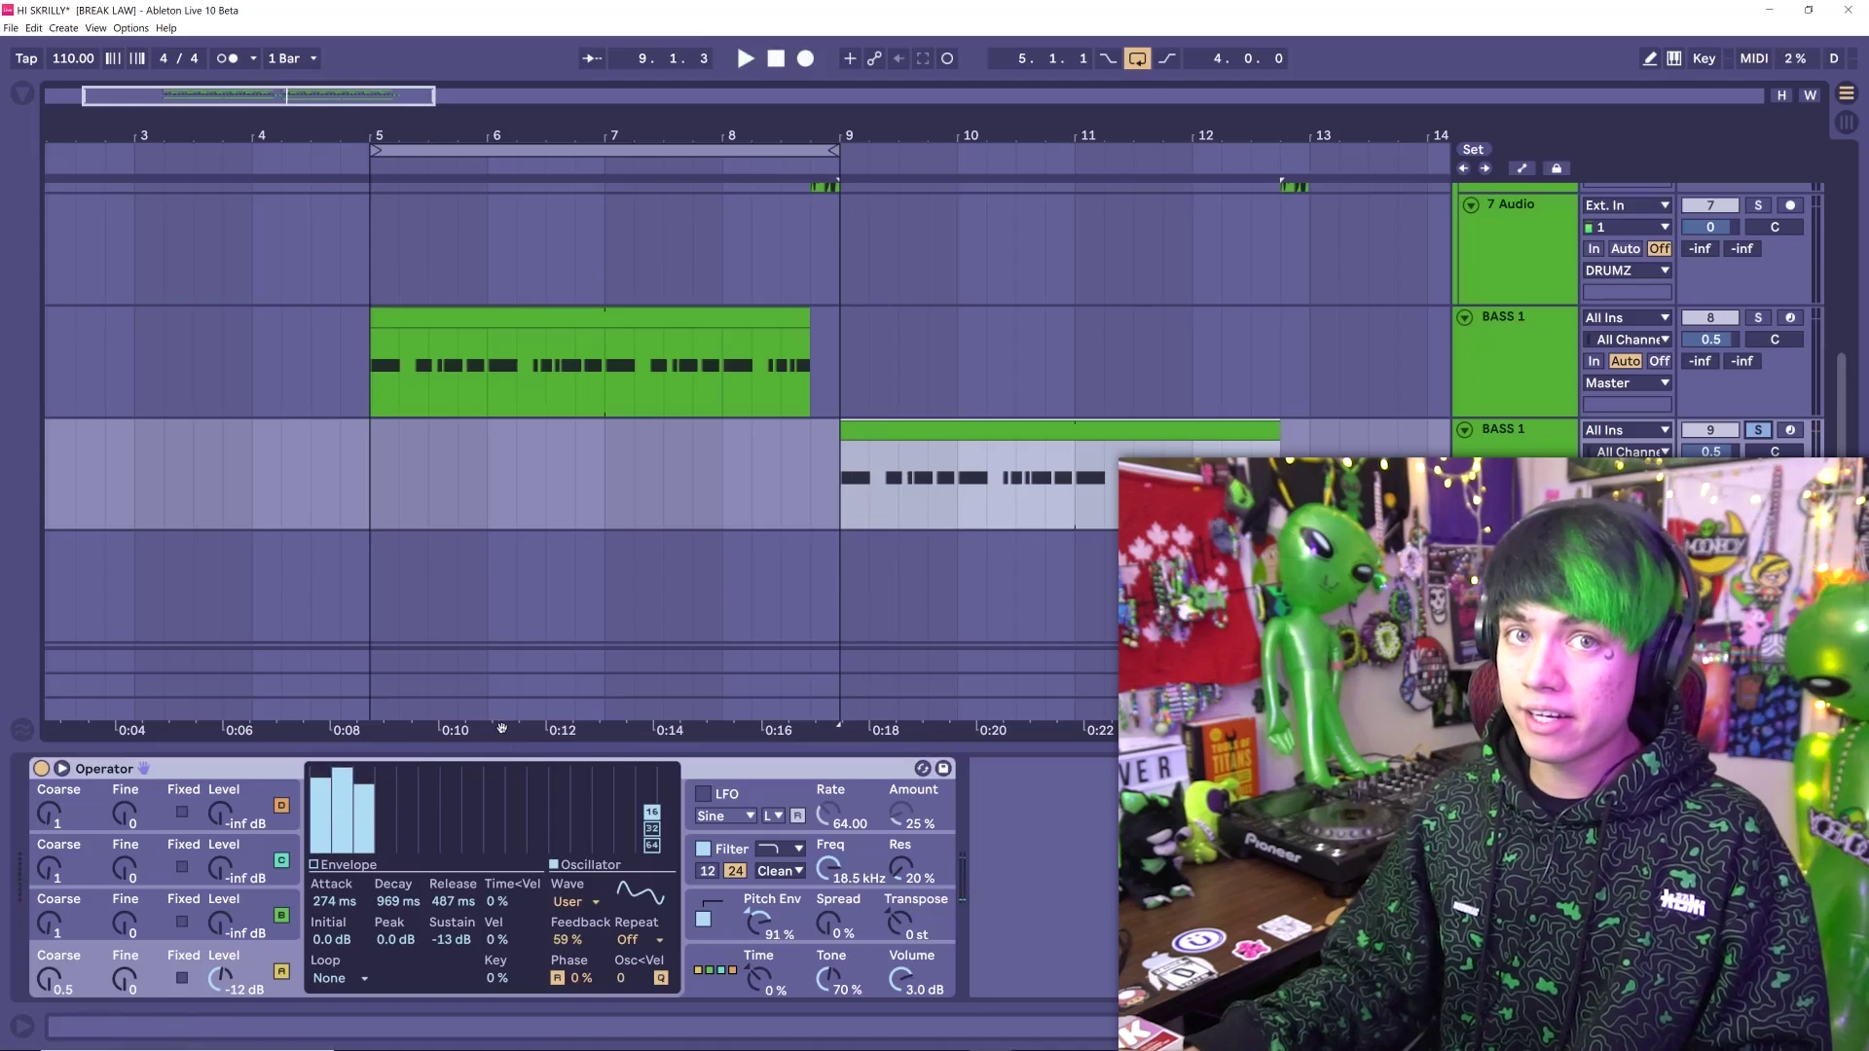
Redraw the second bass's oscillator A harmonics as three descending levels and play the sound back
key(space)
drag(323, 778, 362, 823)
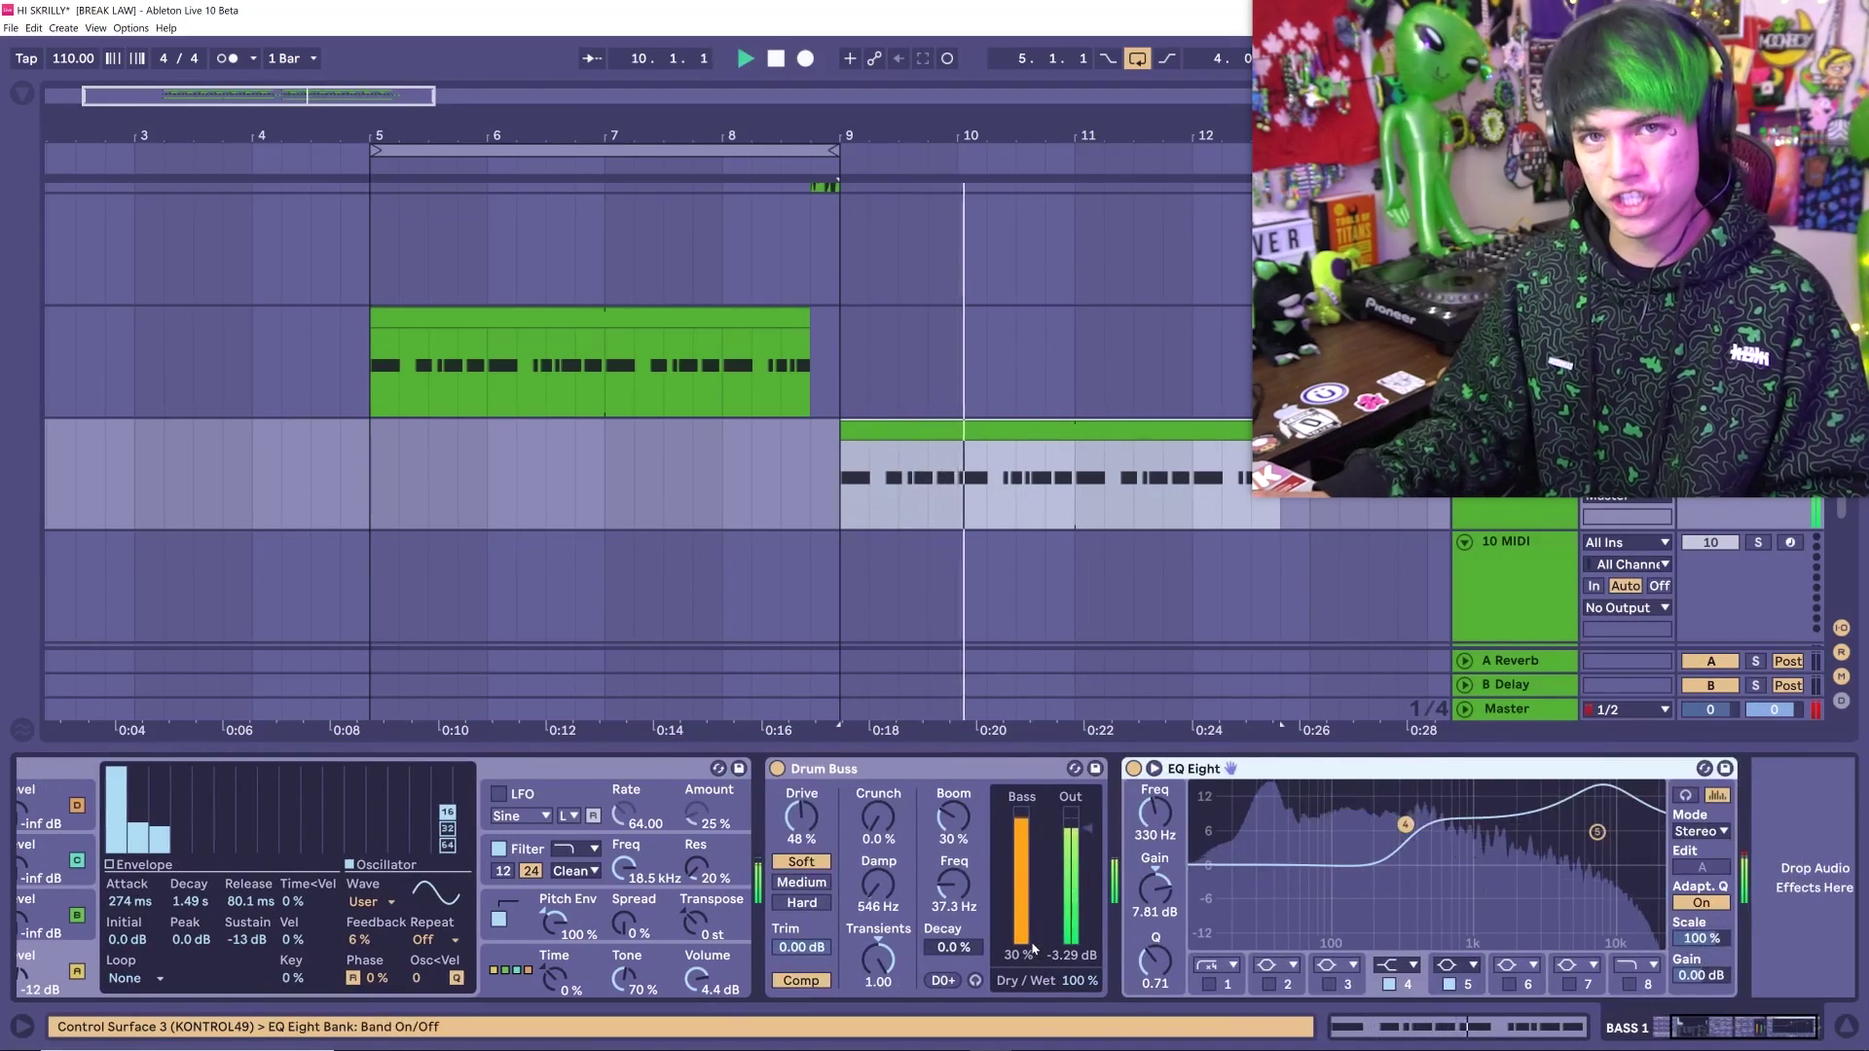
key(space)
key(space)
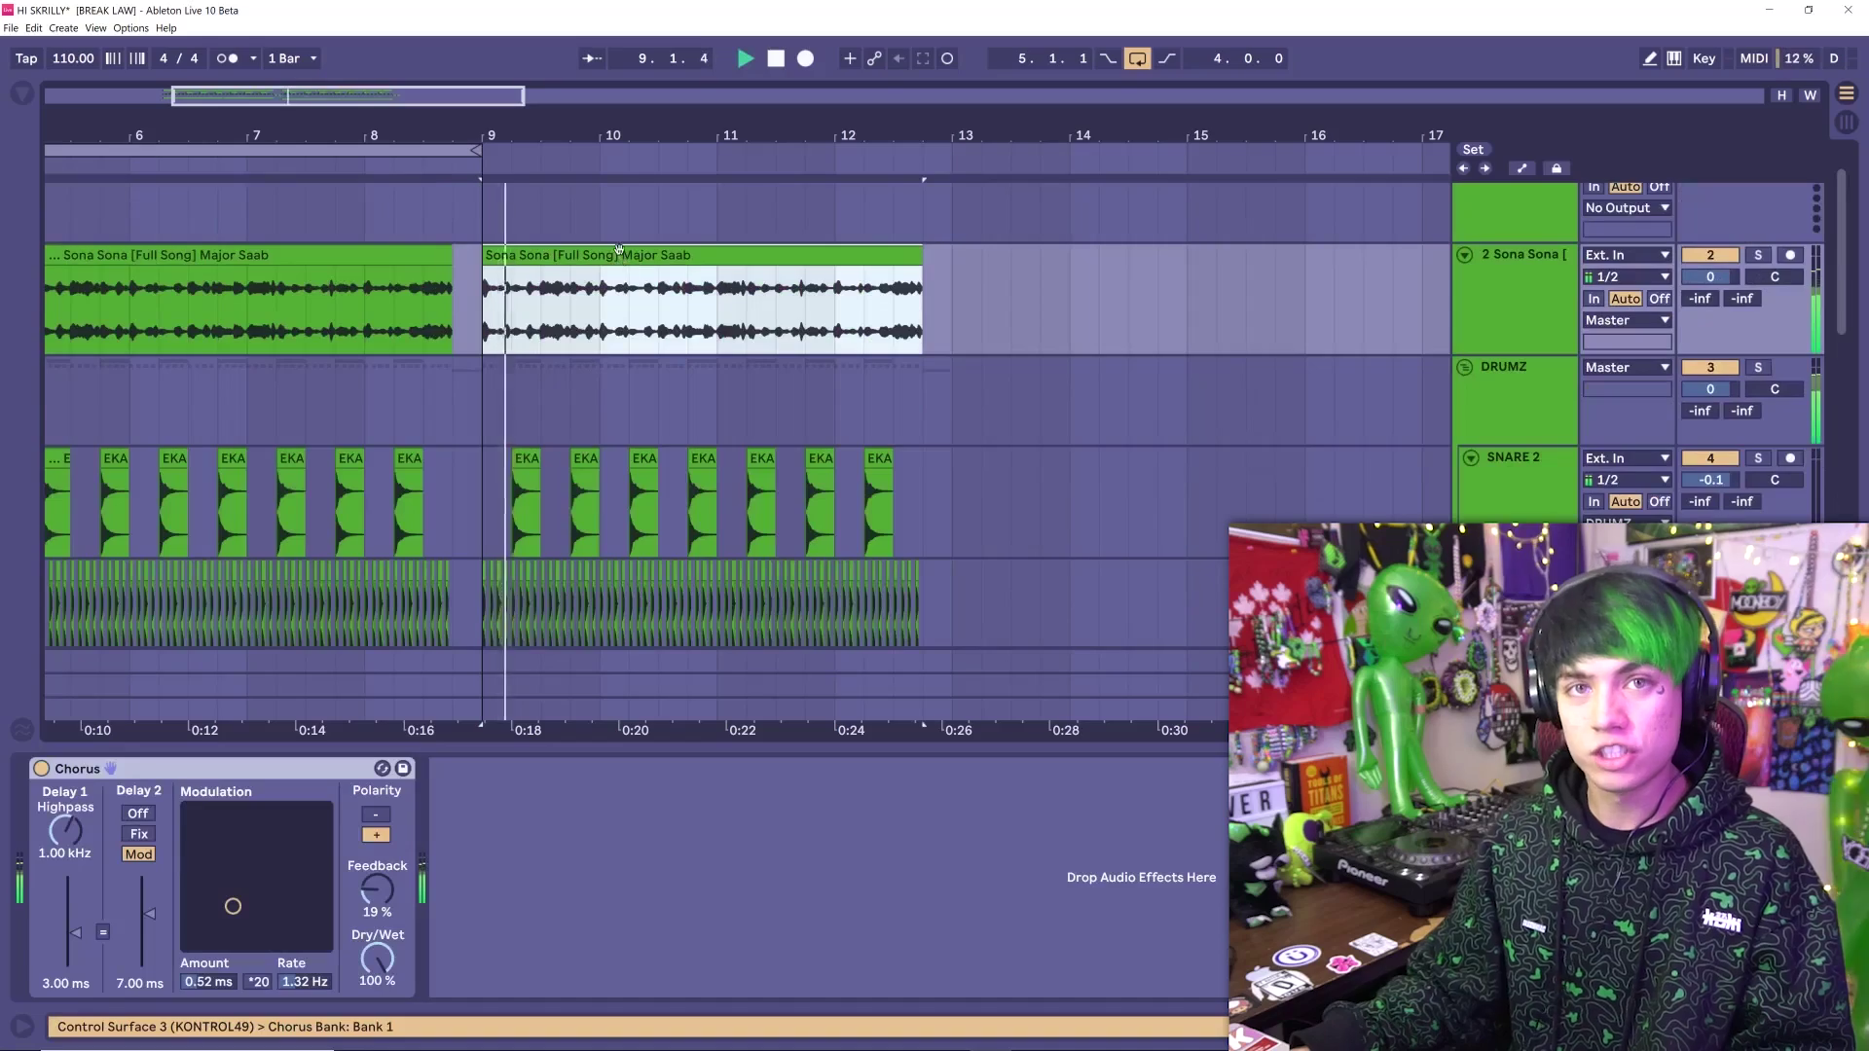
Delete the Sona Sona clip starting at bar 9 and select the second BASS 1 track
key(space)
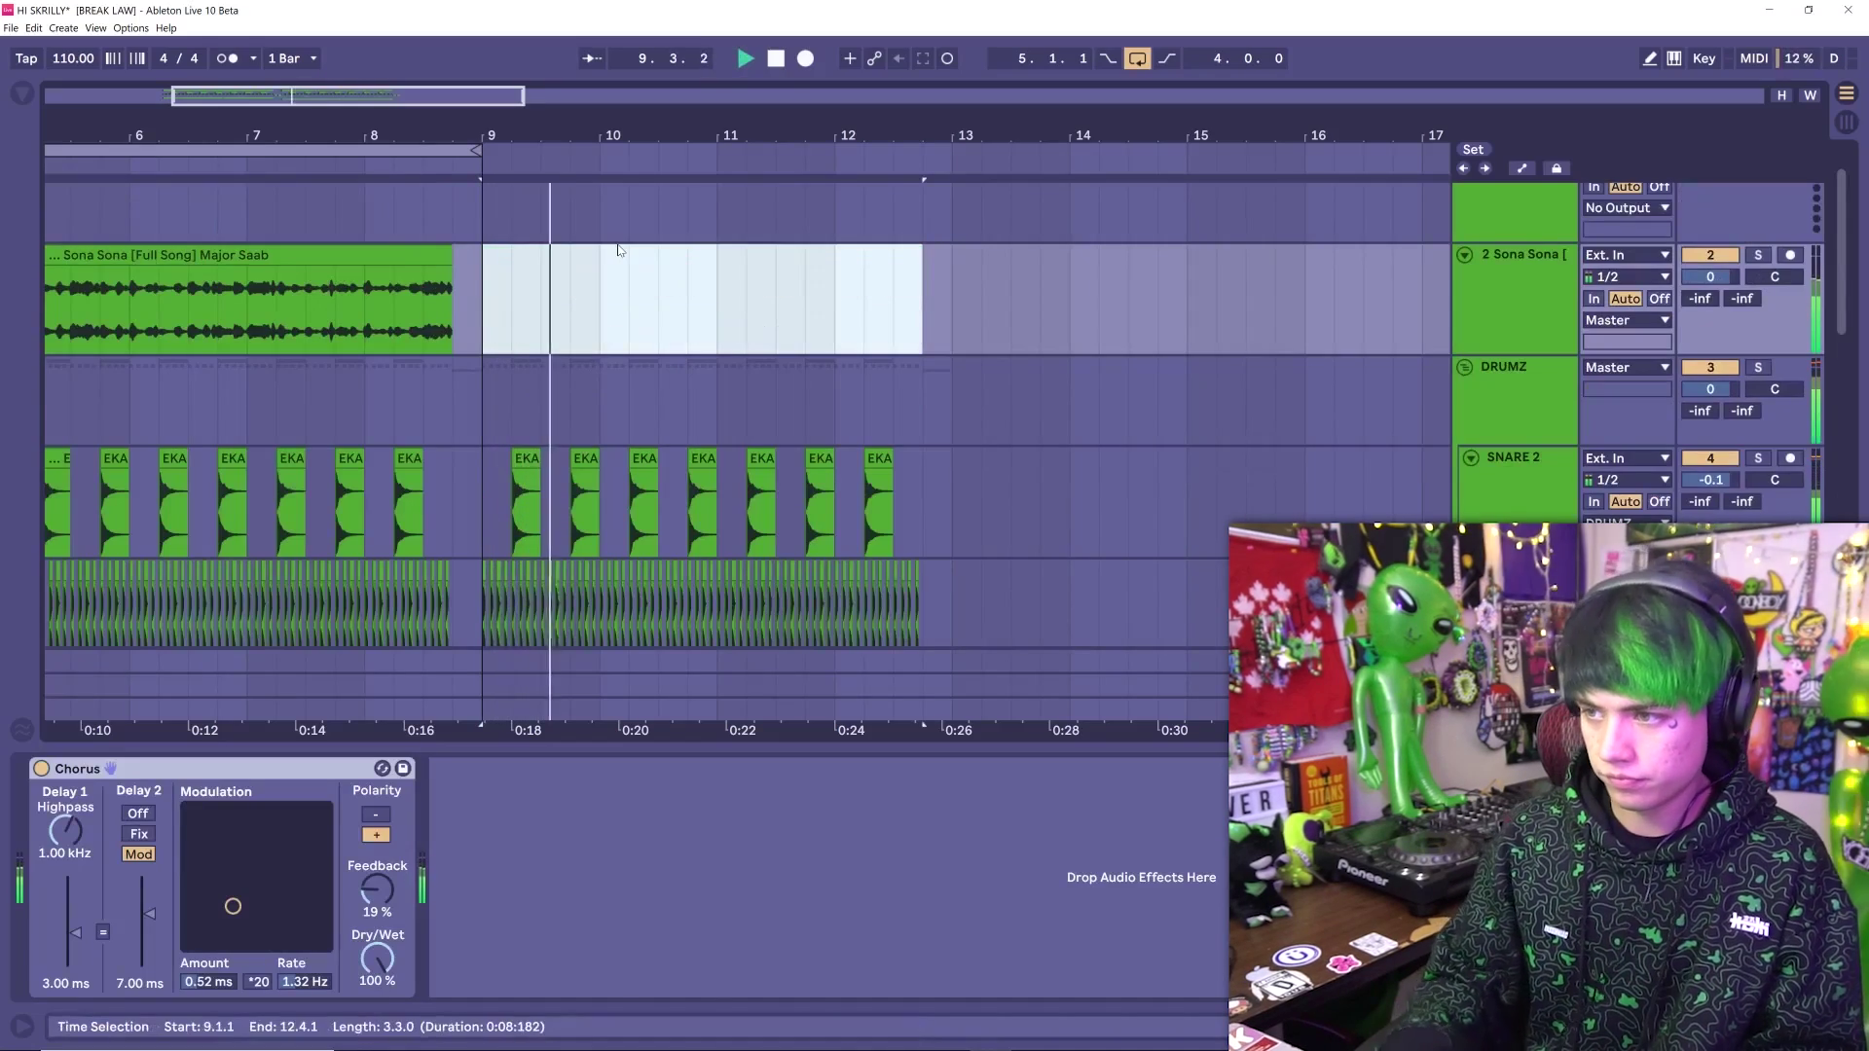
scroll(652, 438, down, 4)
scroll(1207, 551, down, 5)
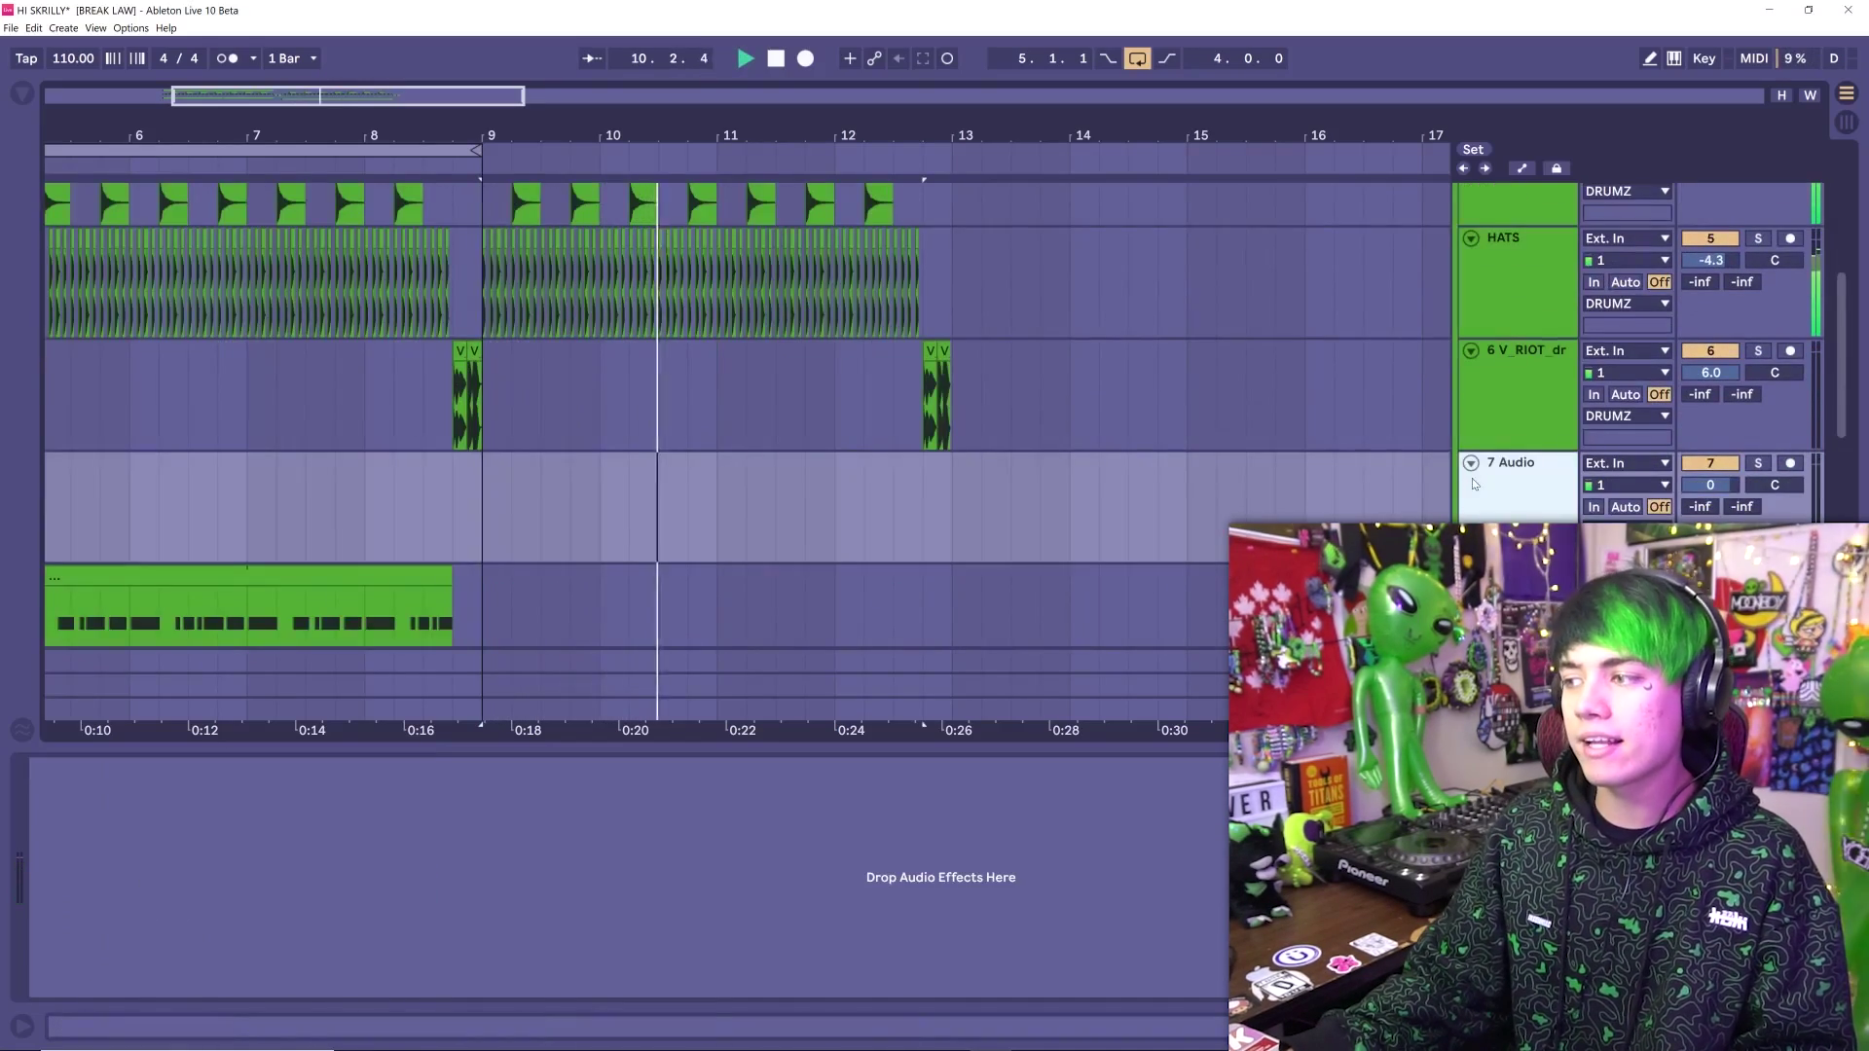
click(1497, 390)
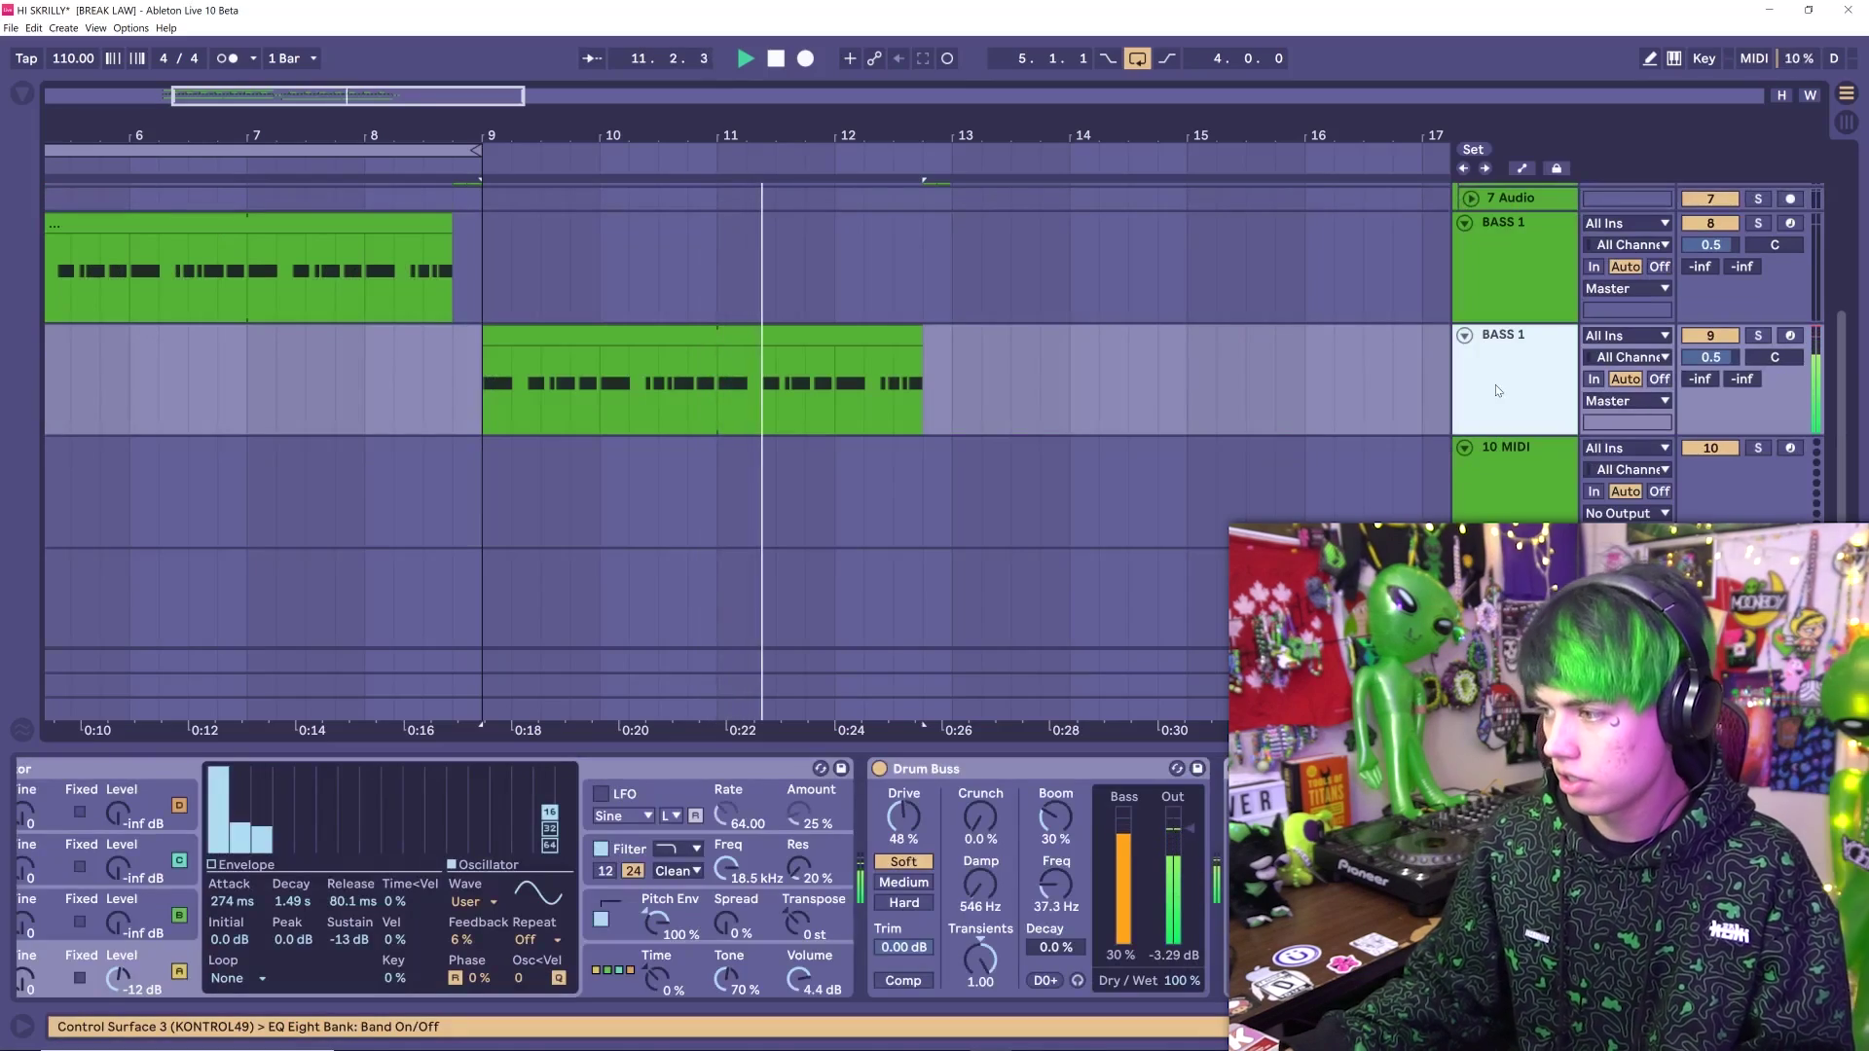
Place a 1/32 A#3 note at the start of the vocal shot clip at bar 9 and repeat it across four bars
key(Down)
click(494, 462)
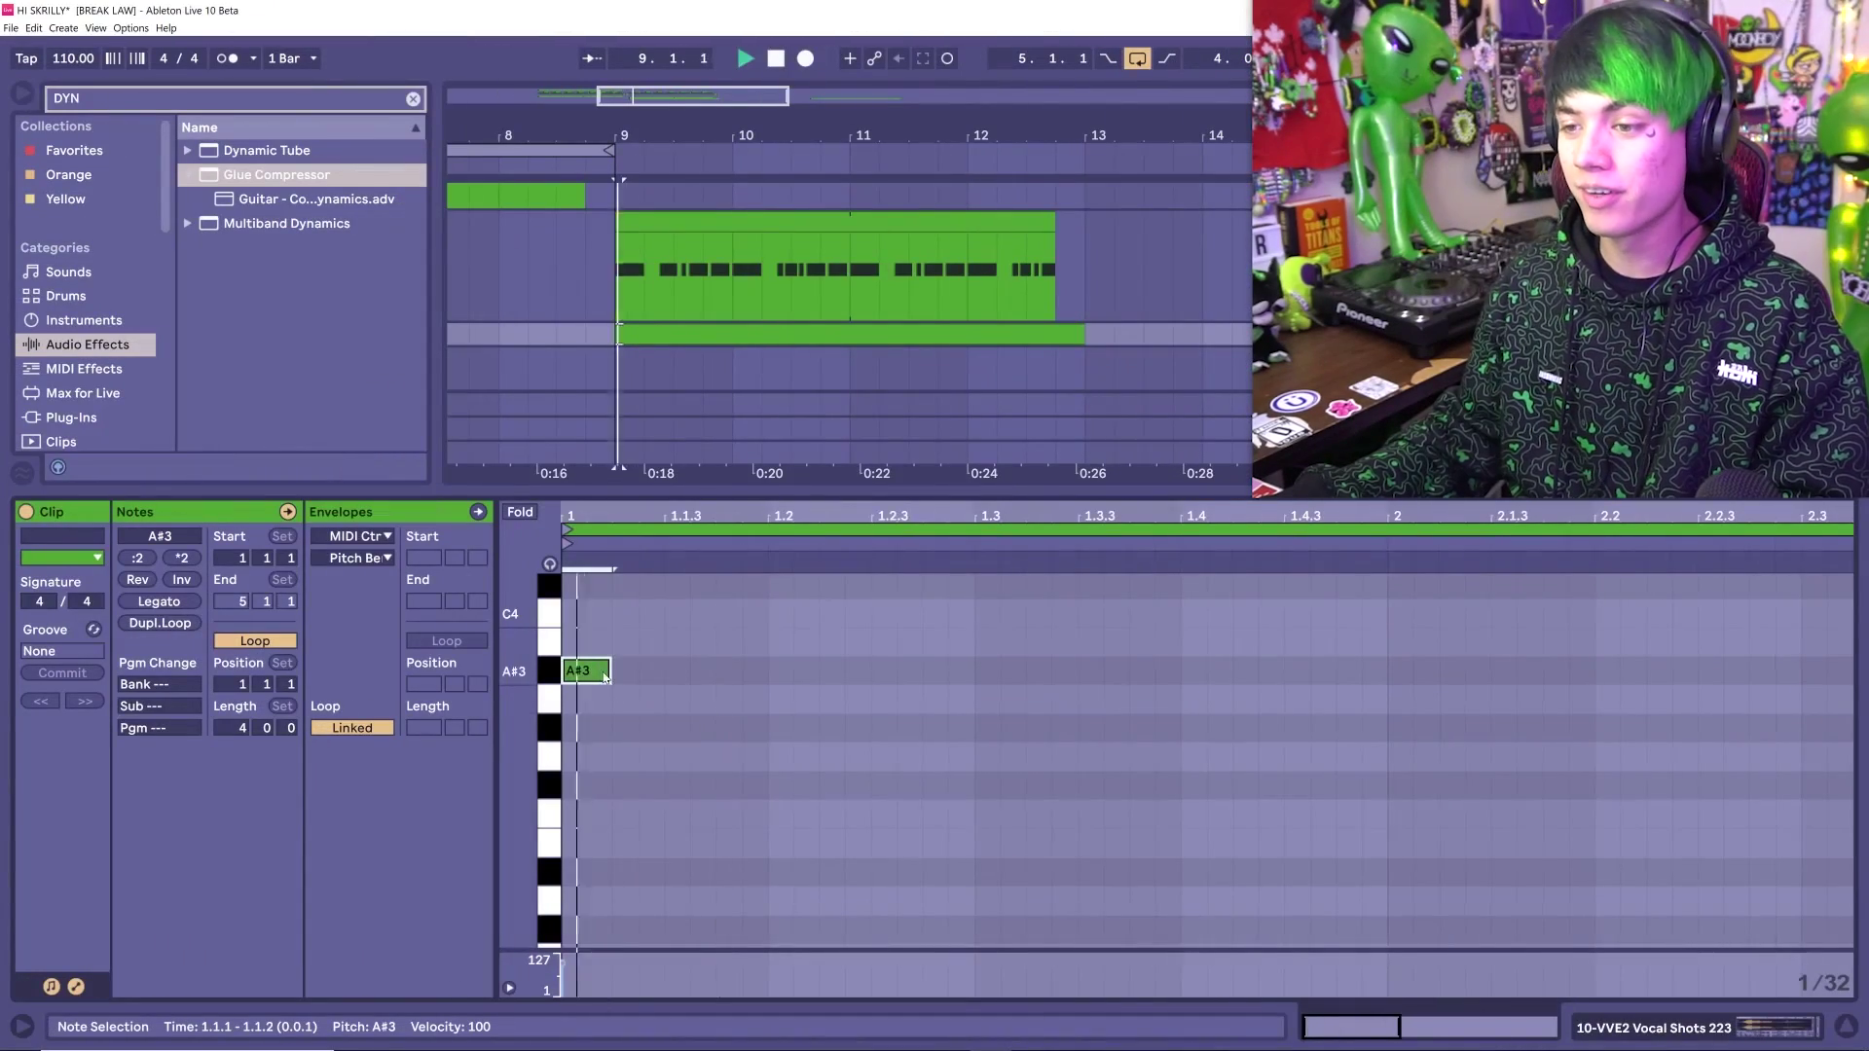
drag(620, 679, 582, 660)
key(ctrl+d)
key(ctrl+d)
key(ctrl+d)
key(space)
key(ctrl+d)
key(ctrl+d)
key(ctrl+d)
key(ctrl+d)
key(ctrl+d)
key(ctrl+d)
key(ctrl+d)
key(ctrl+d)
key(ctrl+d)
key(ctrl+d)
key(ctrl+d)
key(ctrl+d)
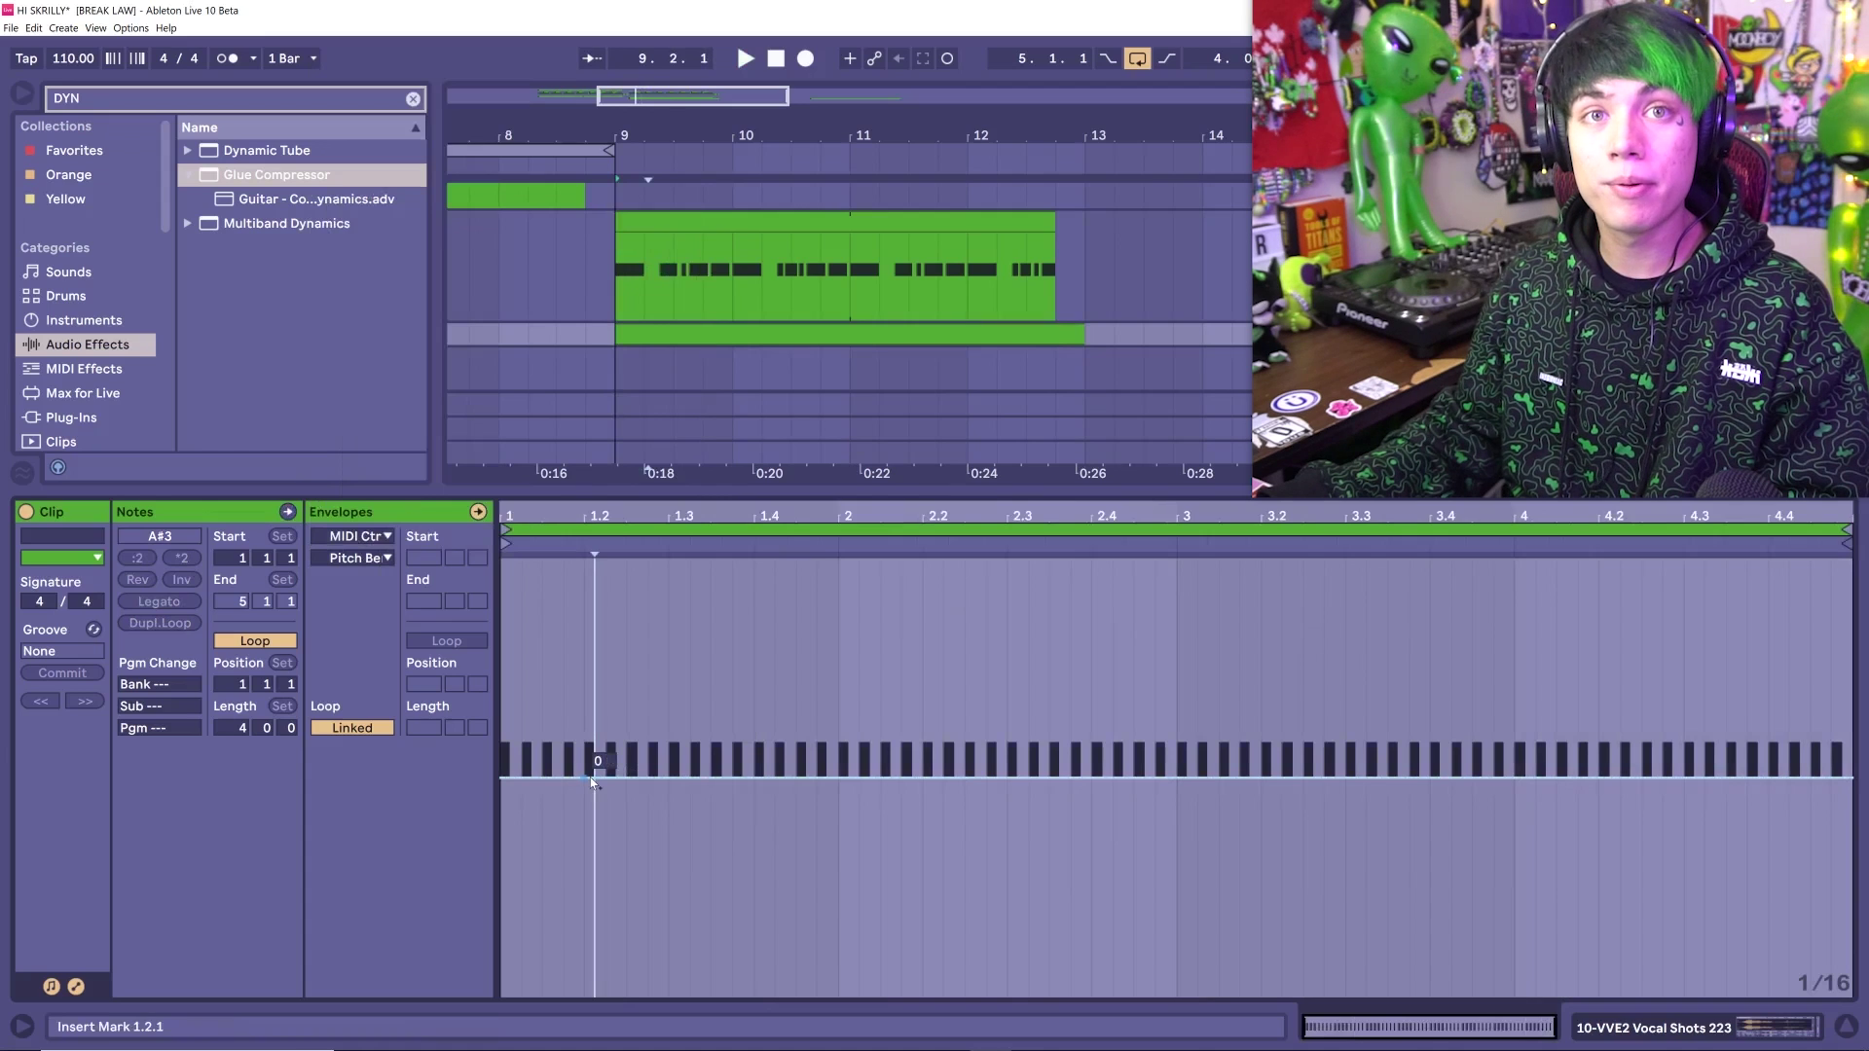
Draw a repeating rise-and-fall pitch bend envelope across the vocal shot clip and show the track's devices
key(space)
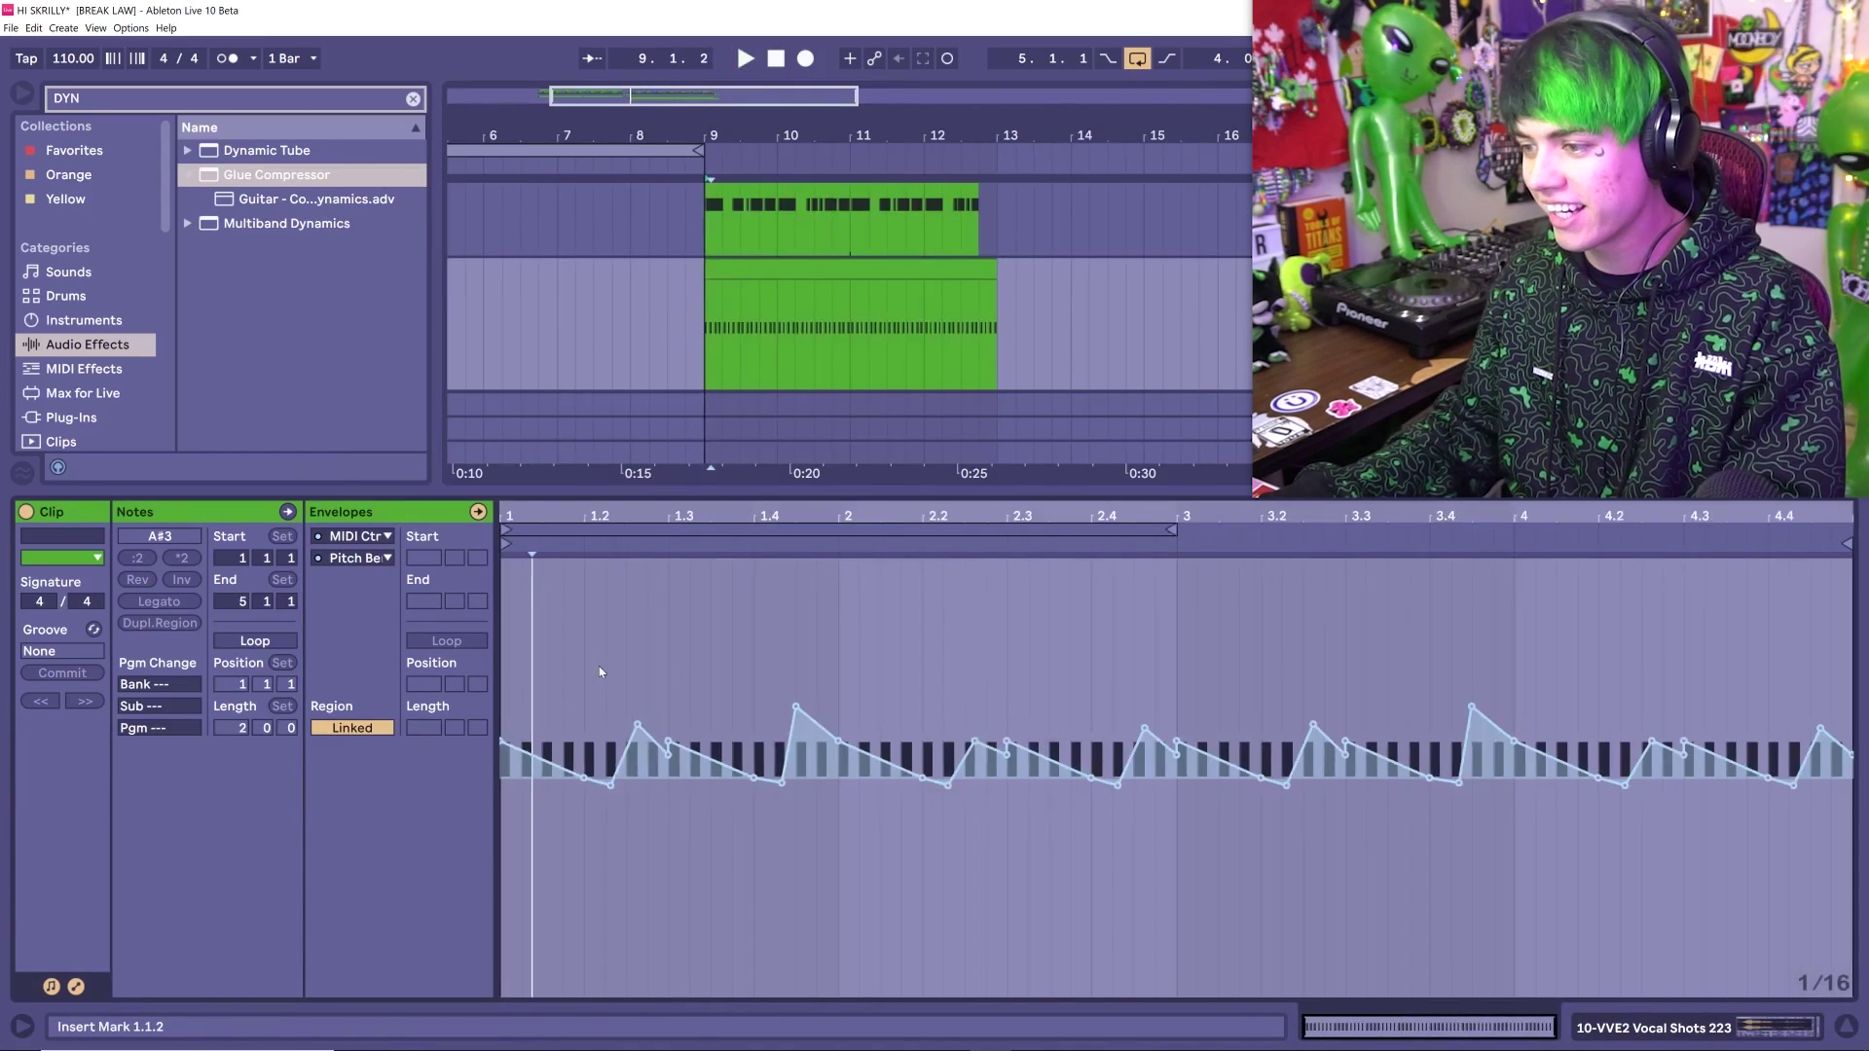
click(812, 271)
key(shift+Tab)
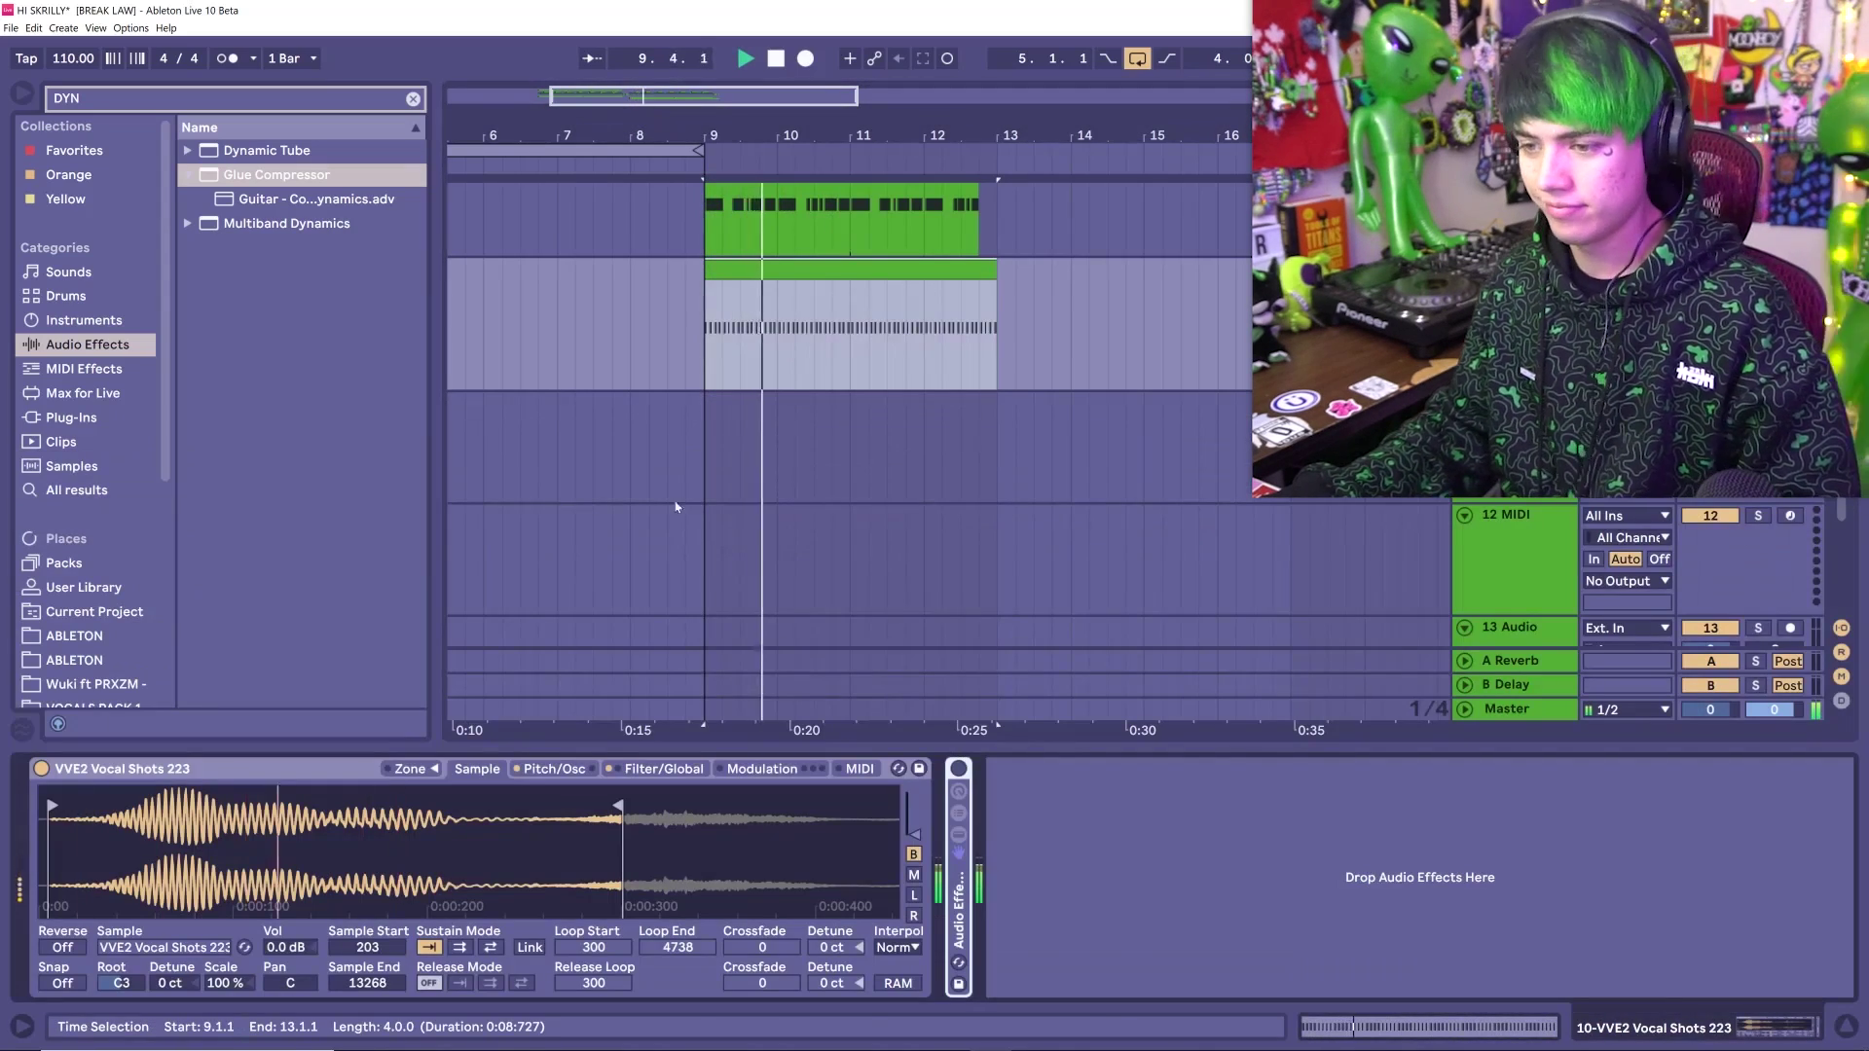
Audition the vocal shots without the Sampler's Shaper and switch the Shaper back on
click(553, 769)
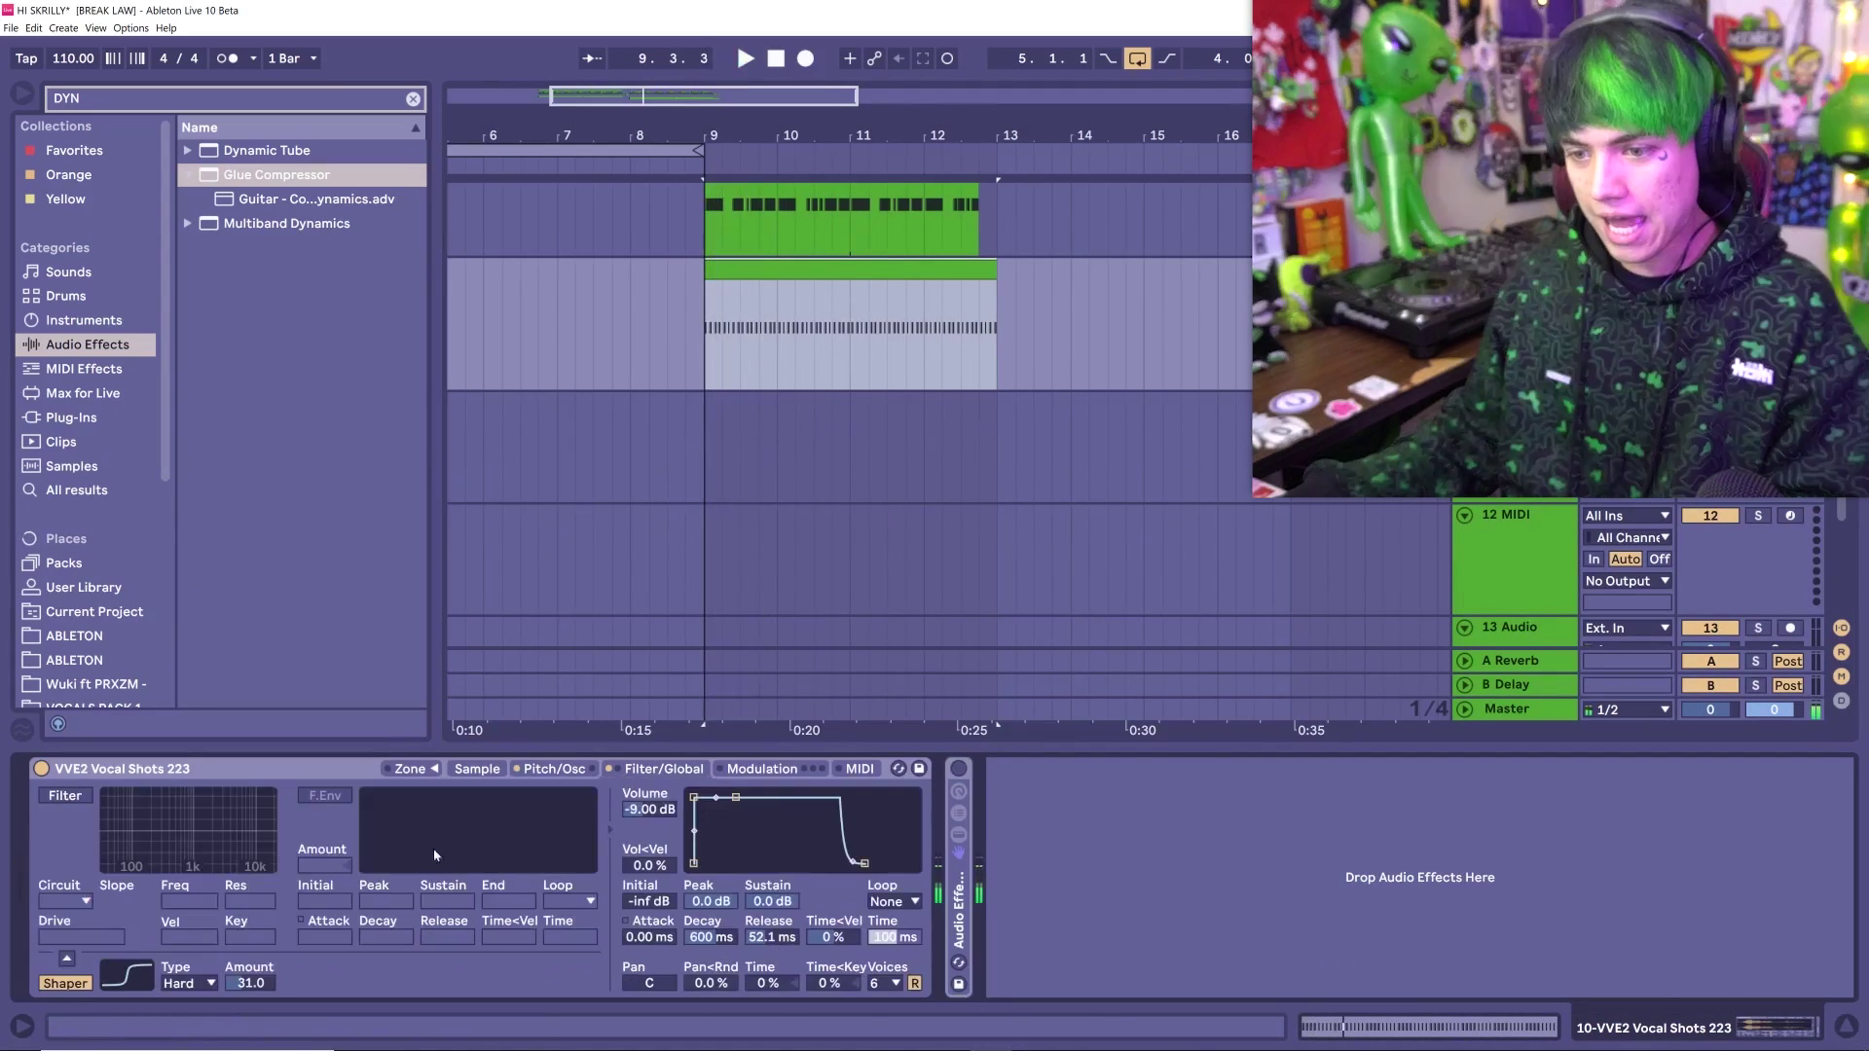
key(space)
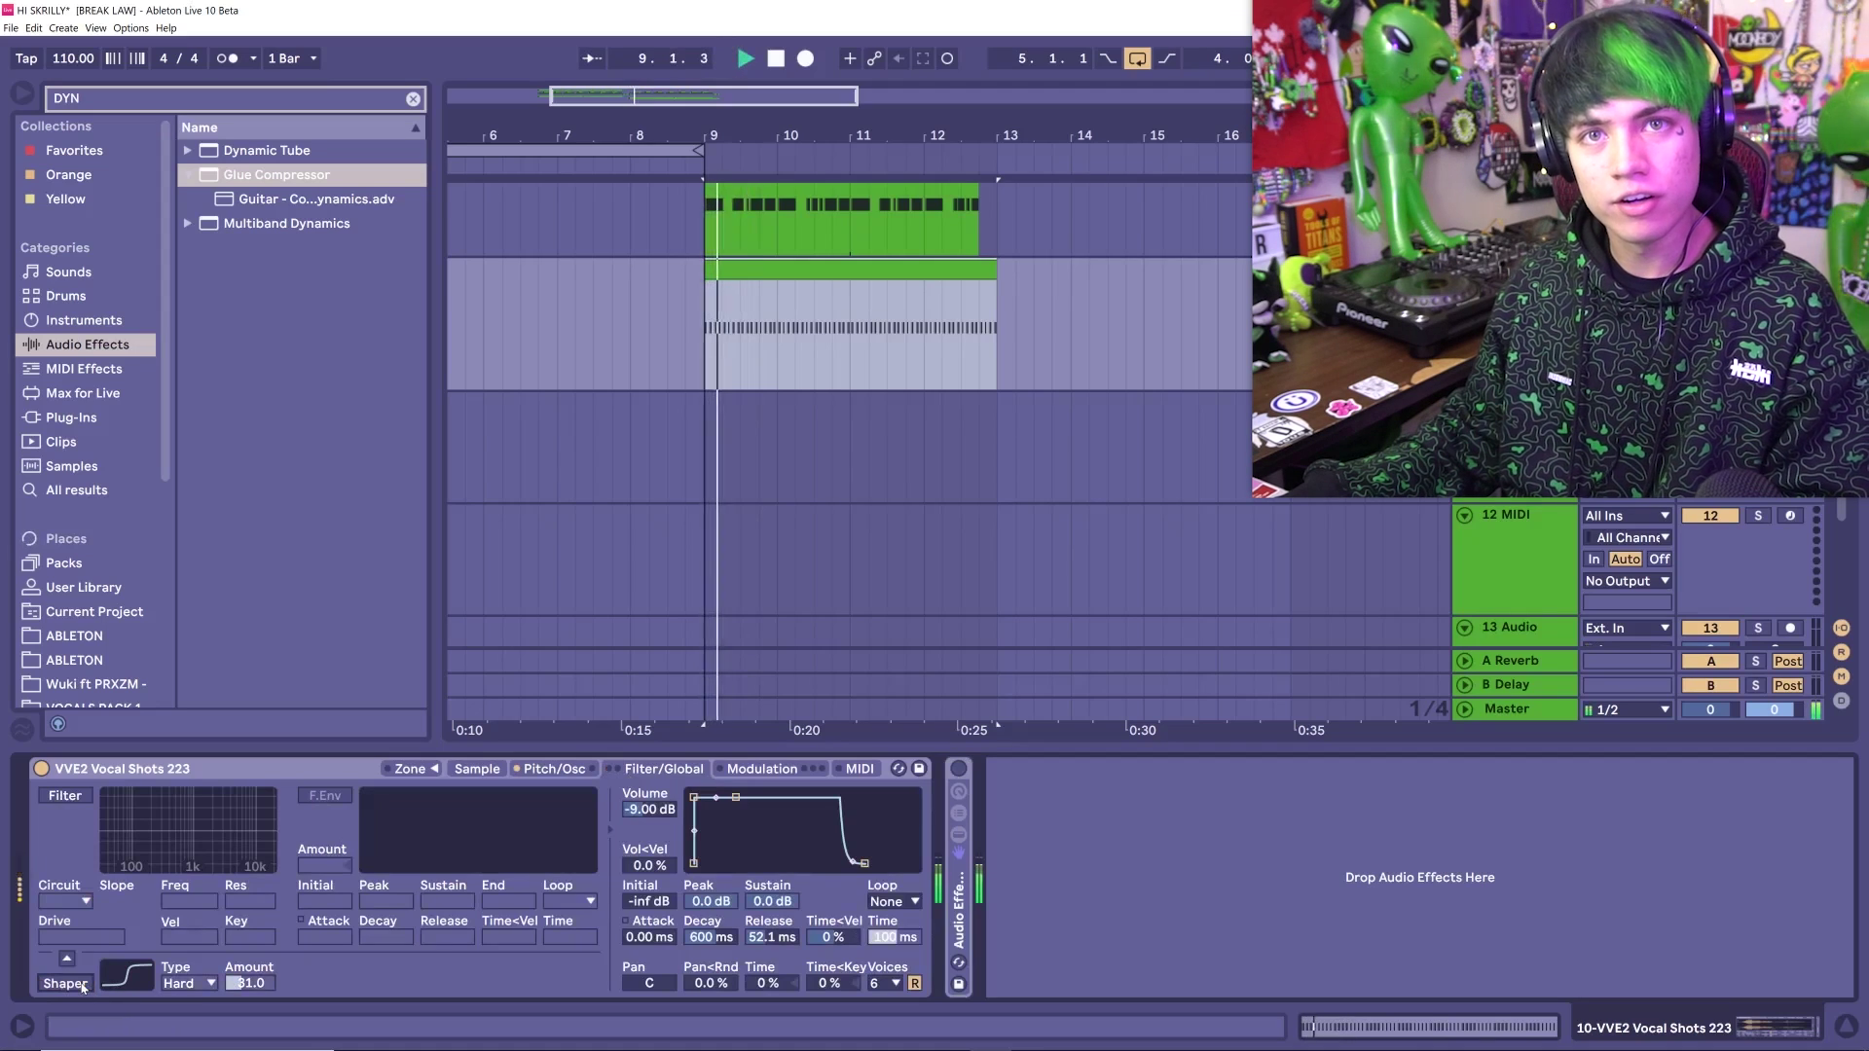
click(64, 983)
Expand the vocal track's effect rack, enable and unfold the Frequency Shifter, and audition different Ring mode frequencies
click(959, 835)
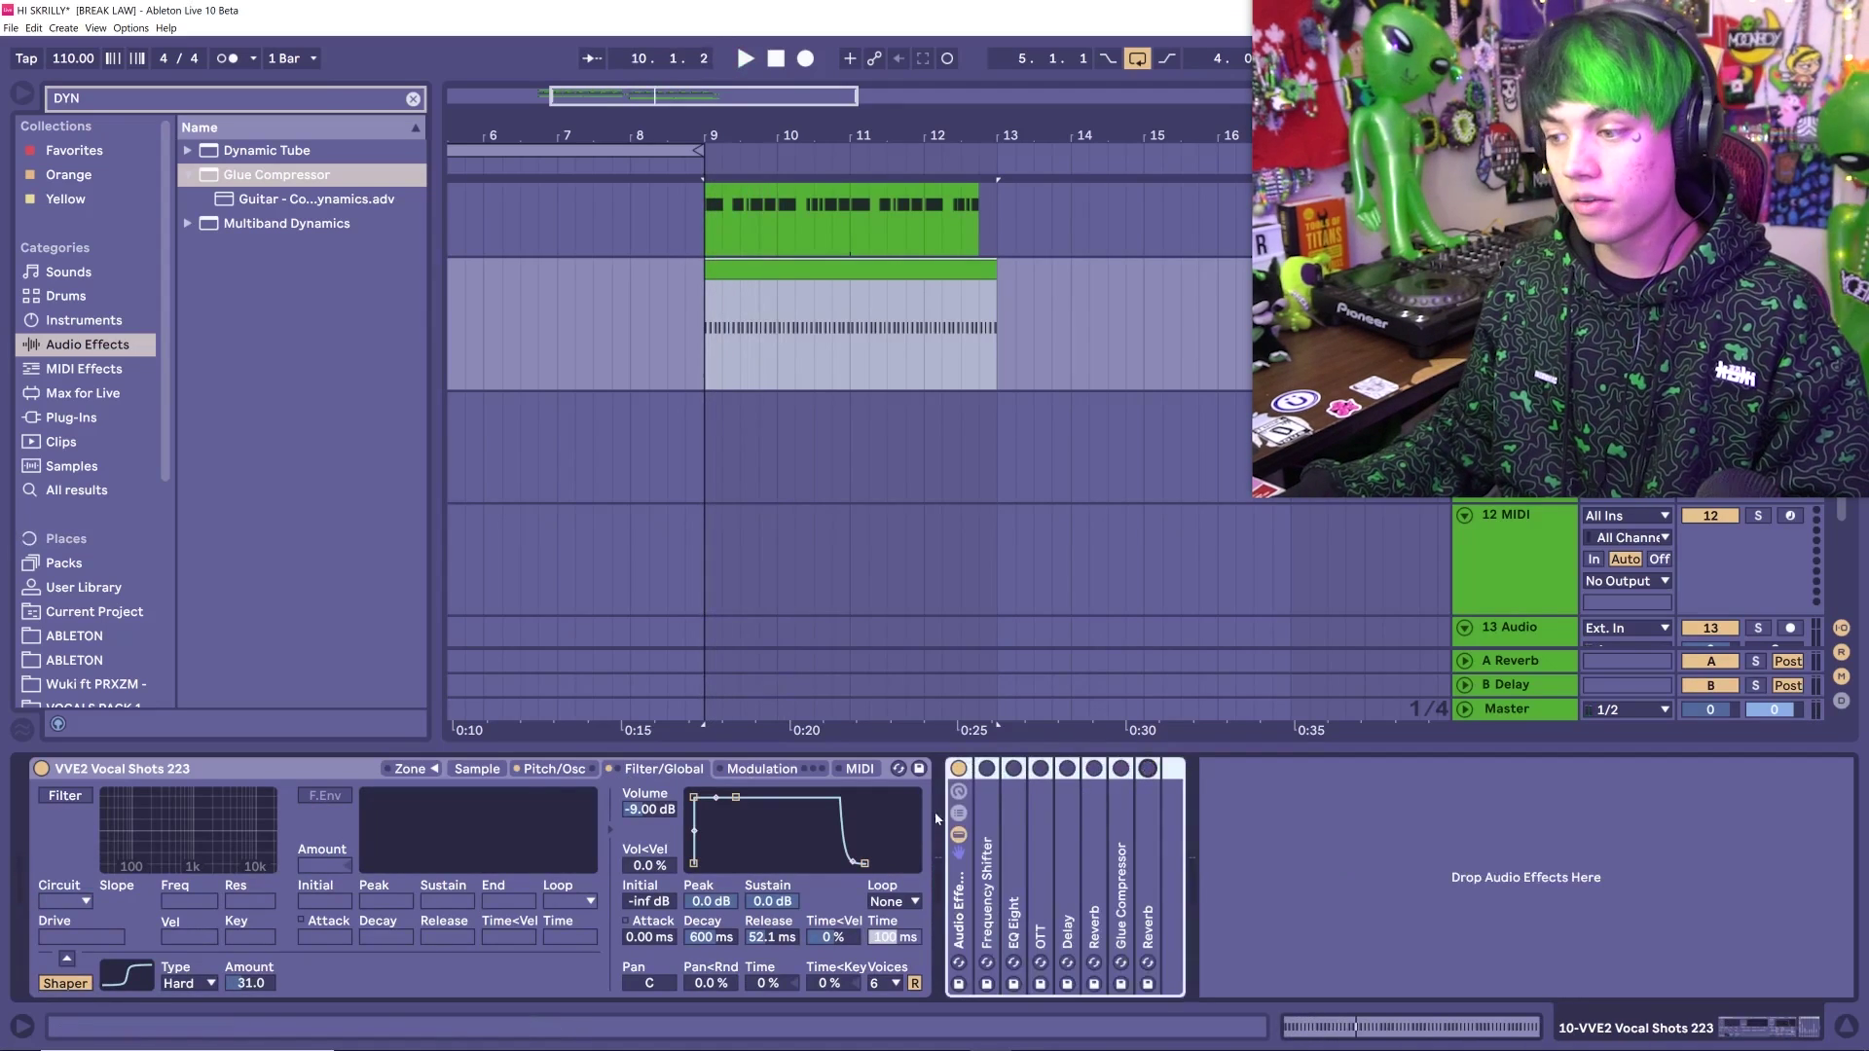
double_click(986, 776)
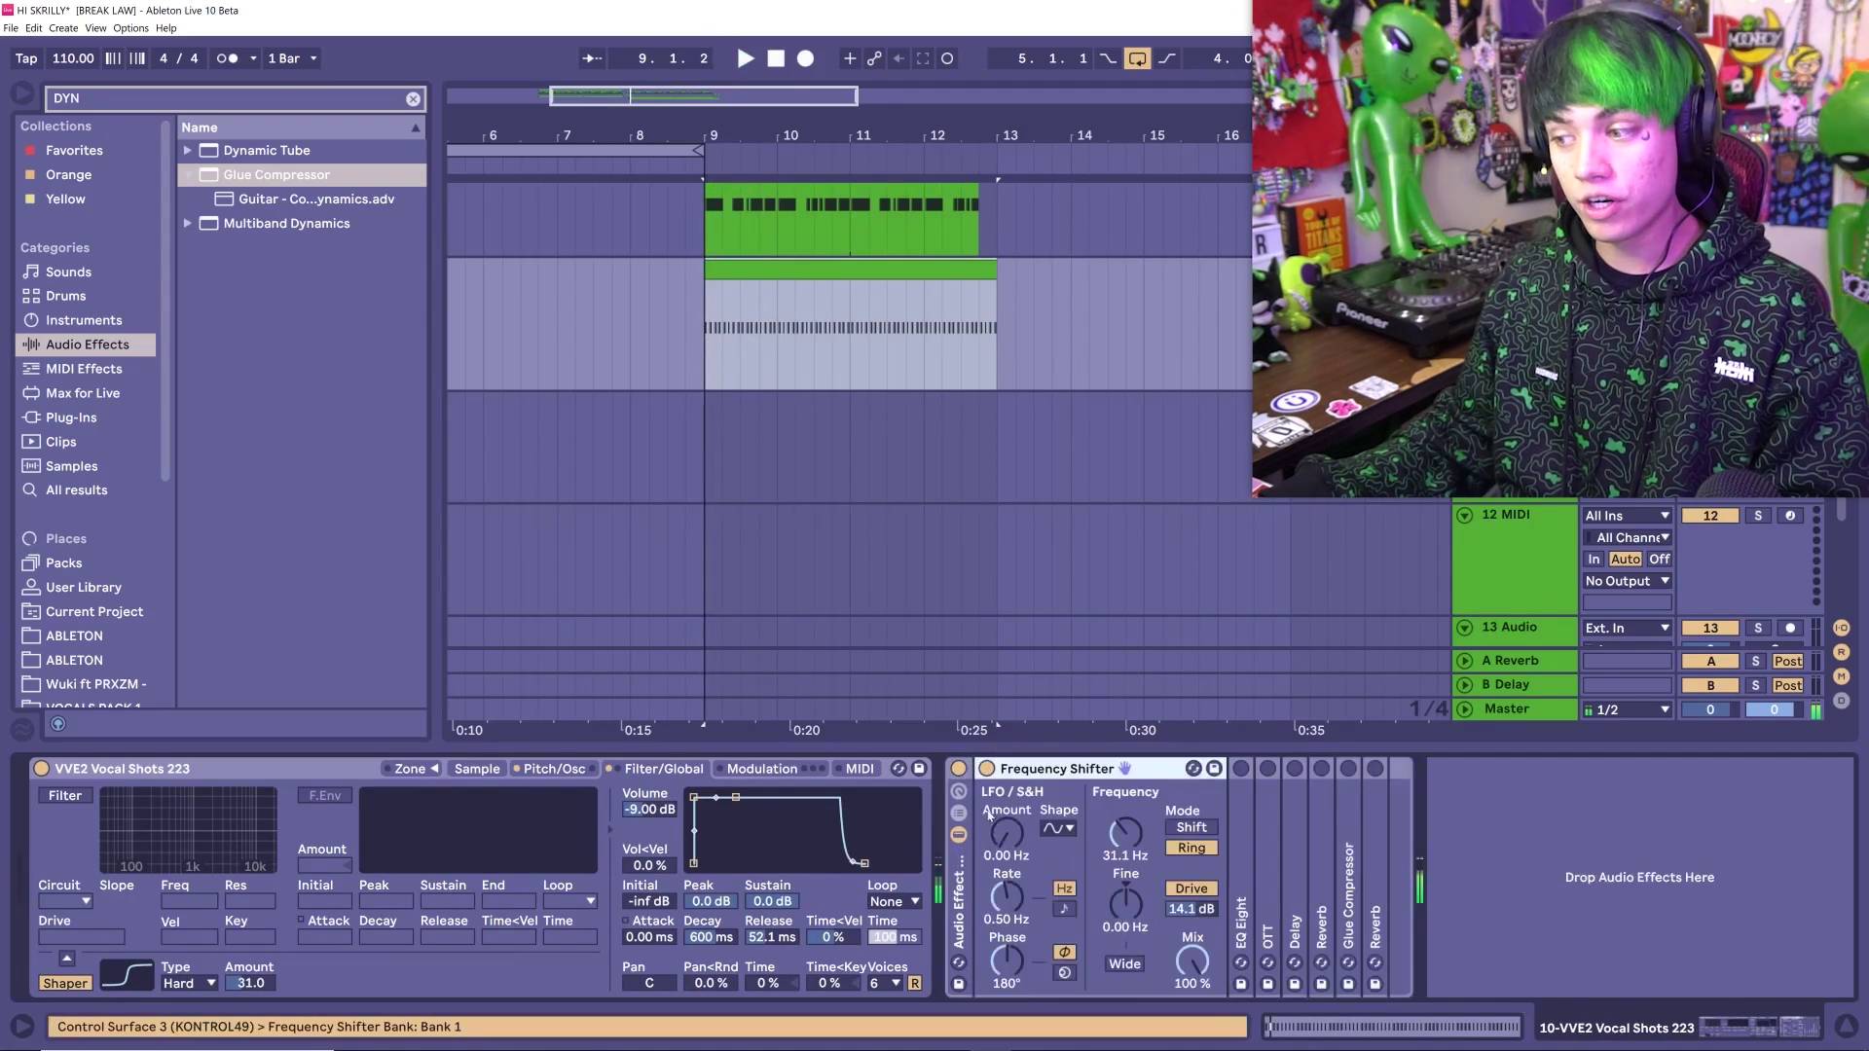
key(space)
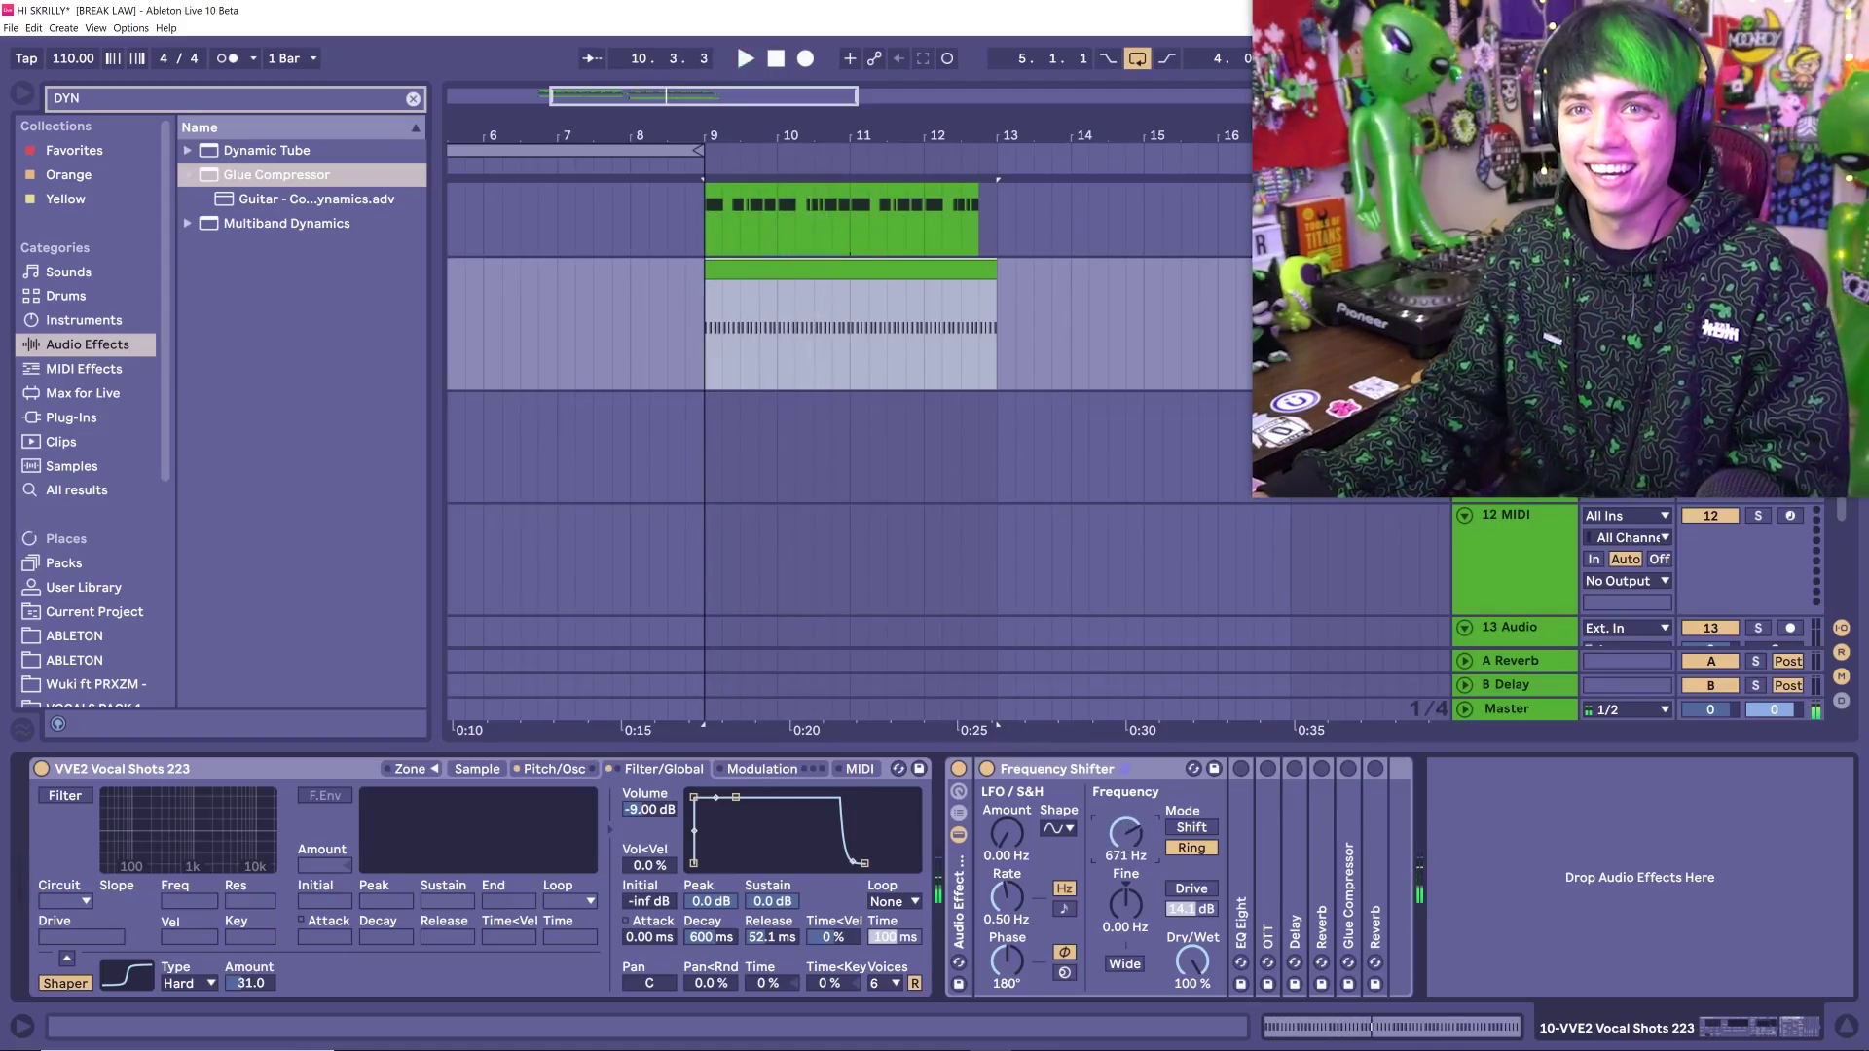
key(space)
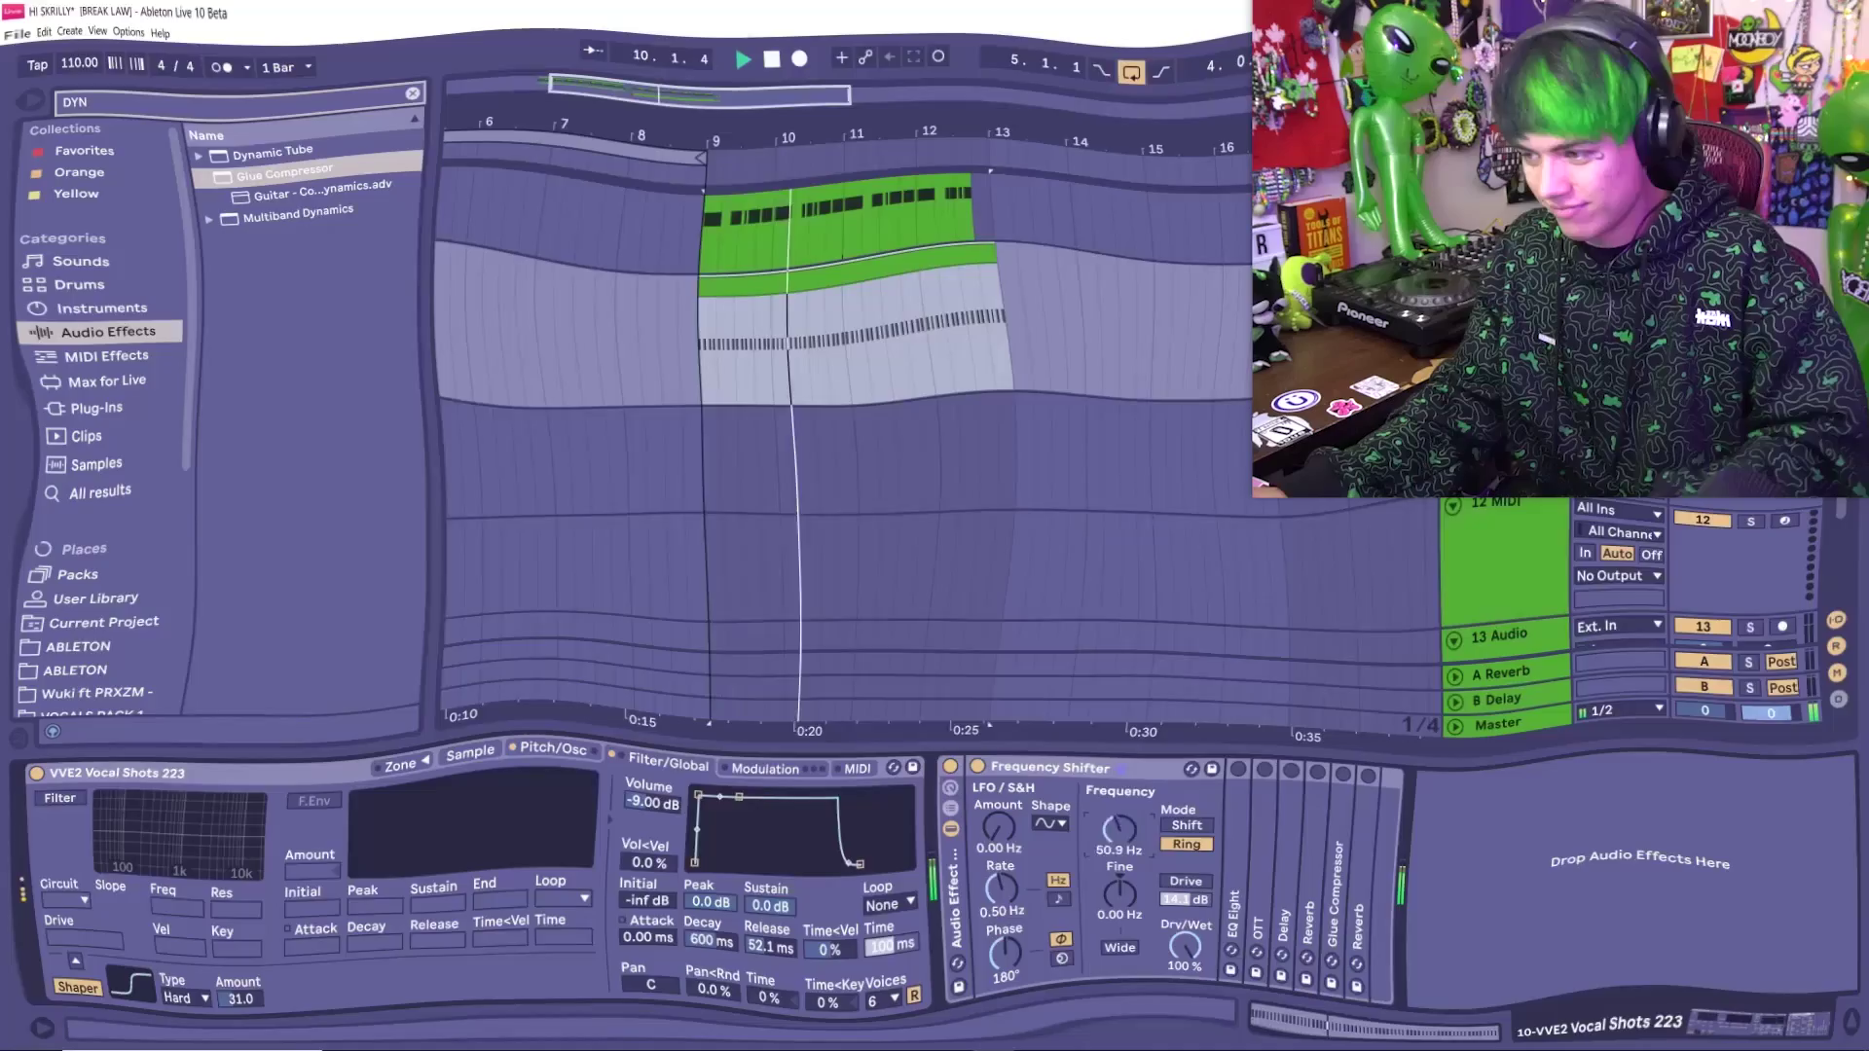
key(space)
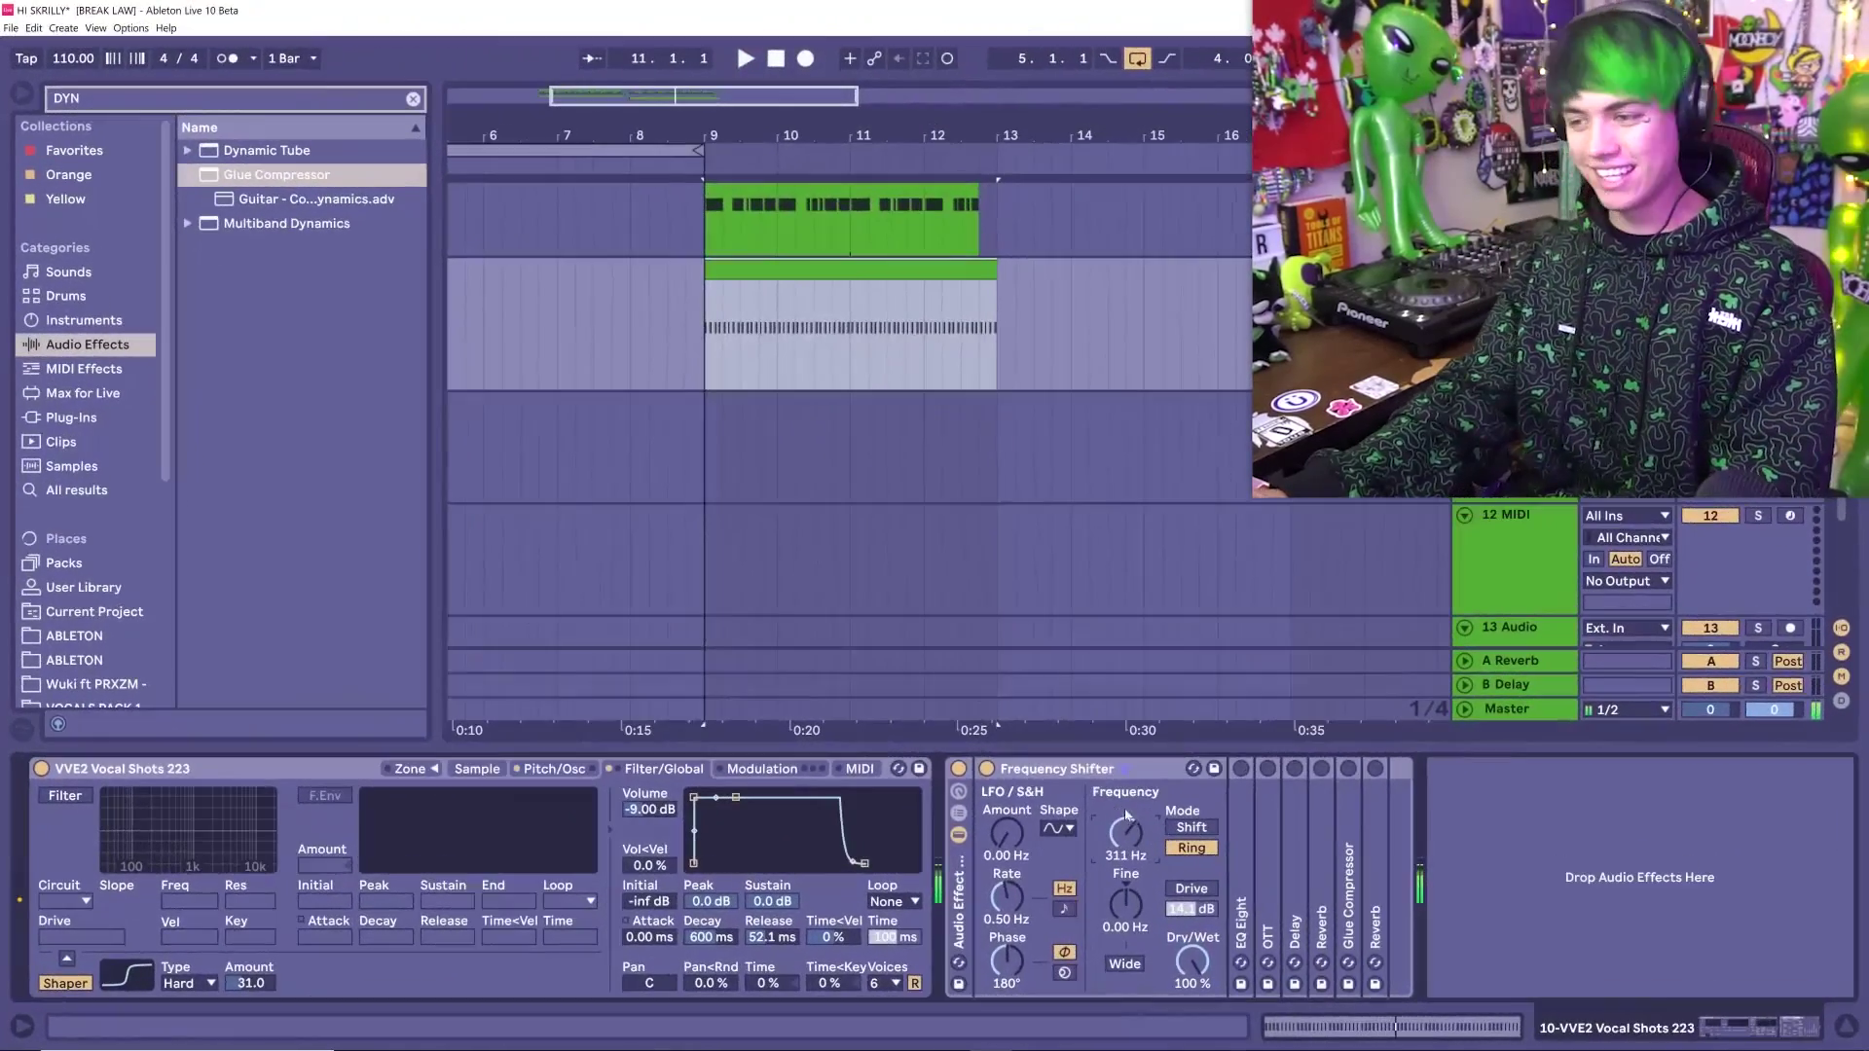
Enable EQ Eight in the vocal effect rack, unfold it to inspect its curve, and fold it again
double_click(1242, 784)
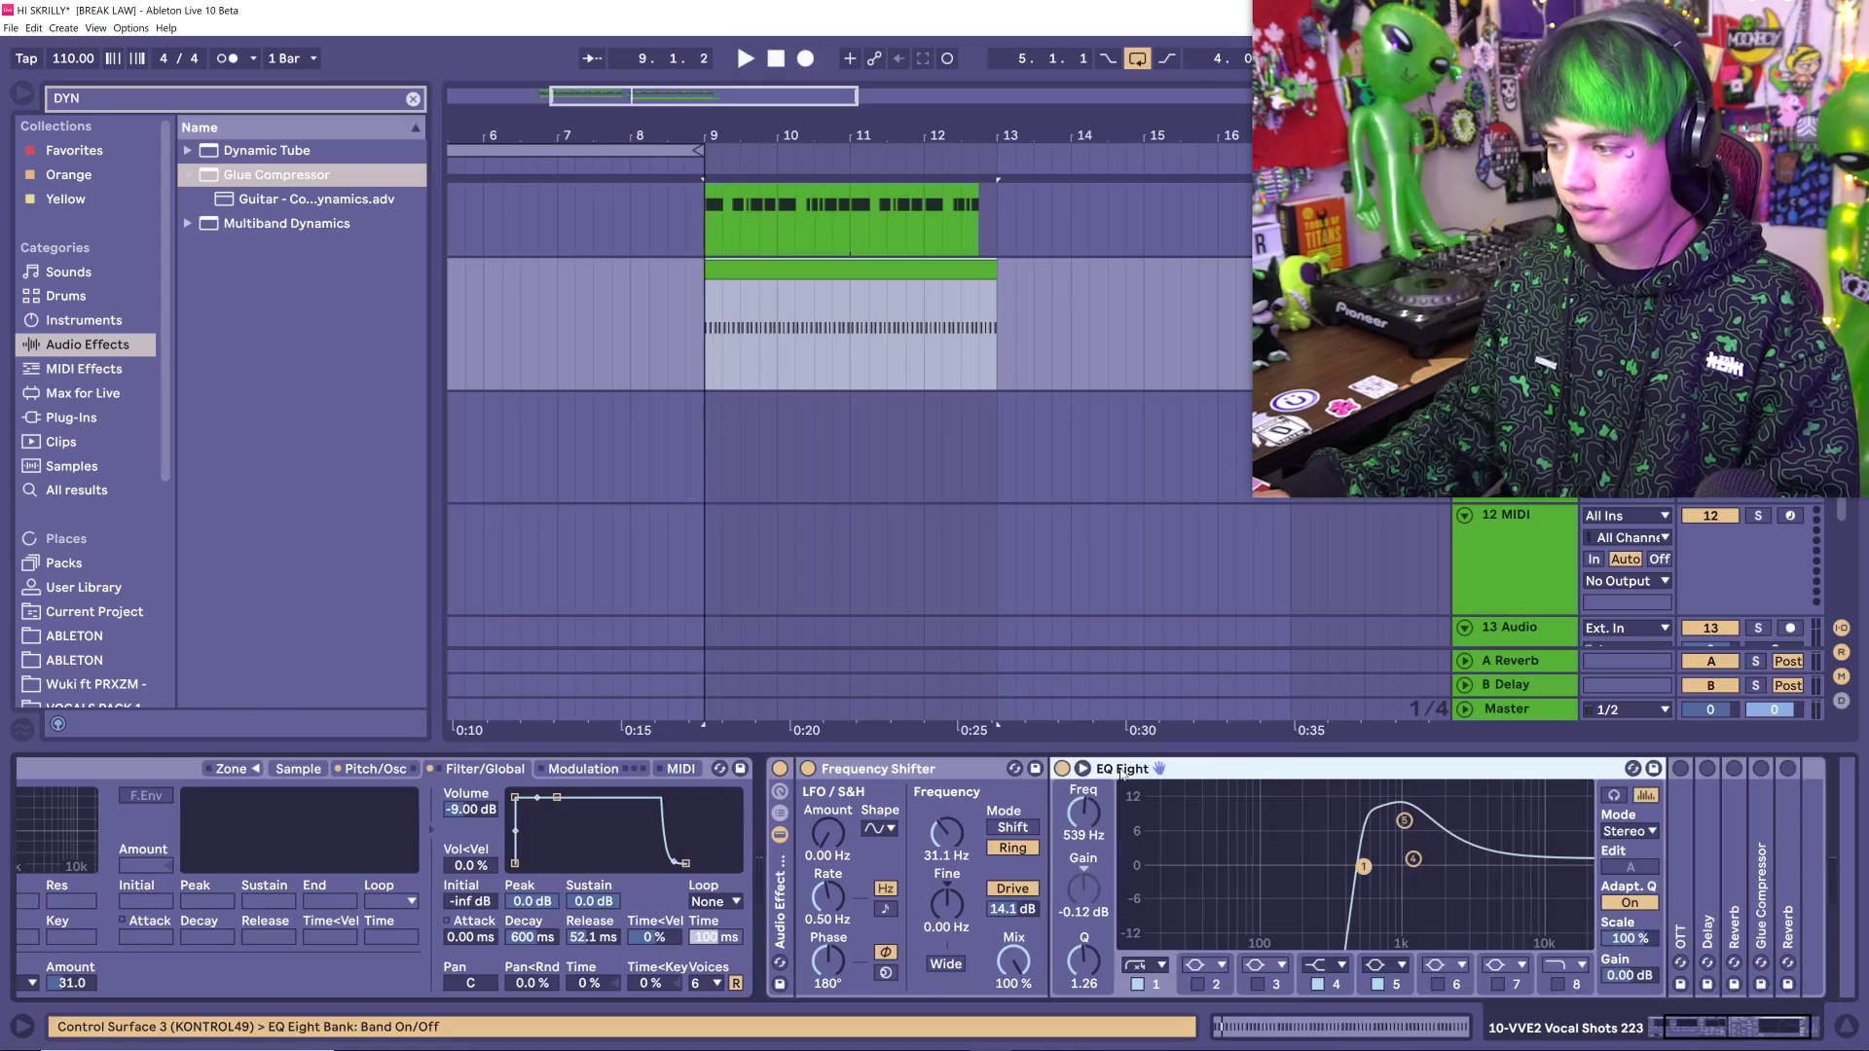
double_click(1121, 771)
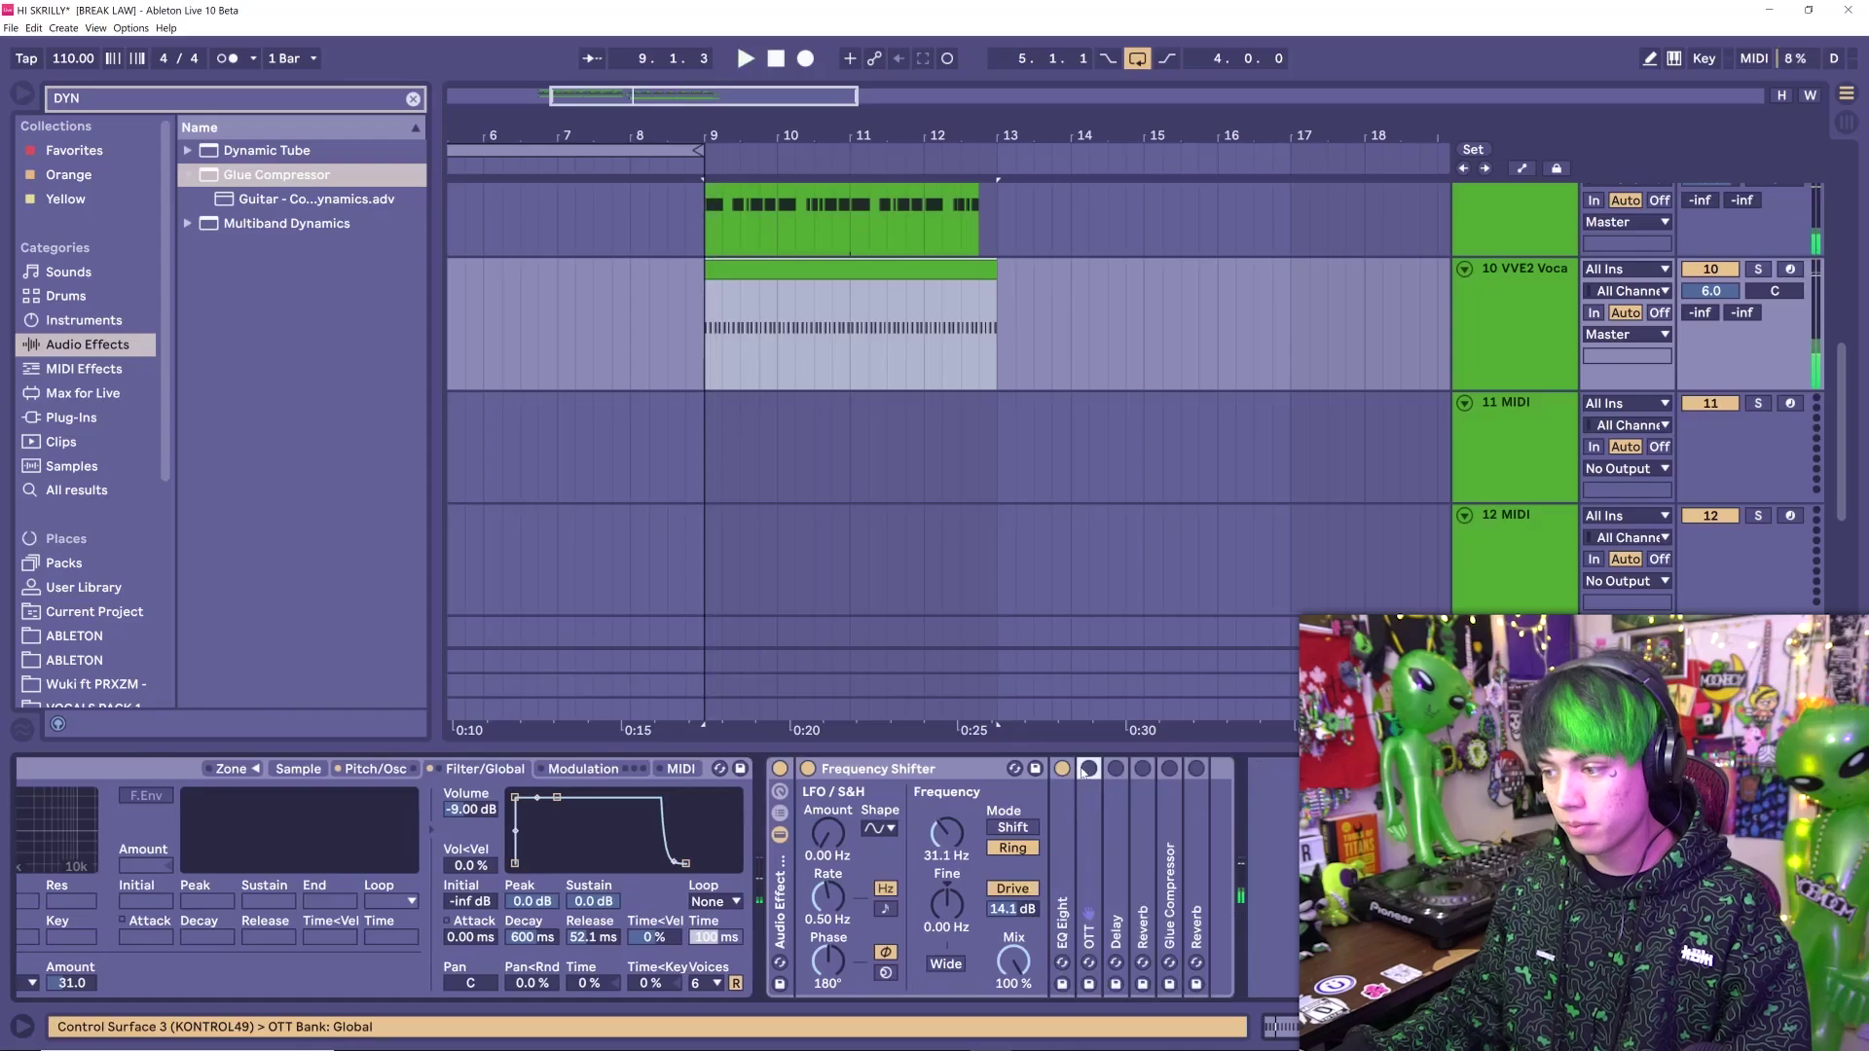
Enable OTT, Delay, both Reverbs and the Glue Compressor in the vocal effect rack and audition the vocal shots
click(1086, 771)
click(1116, 770)
click(1143, 770)
click(1171, 772)
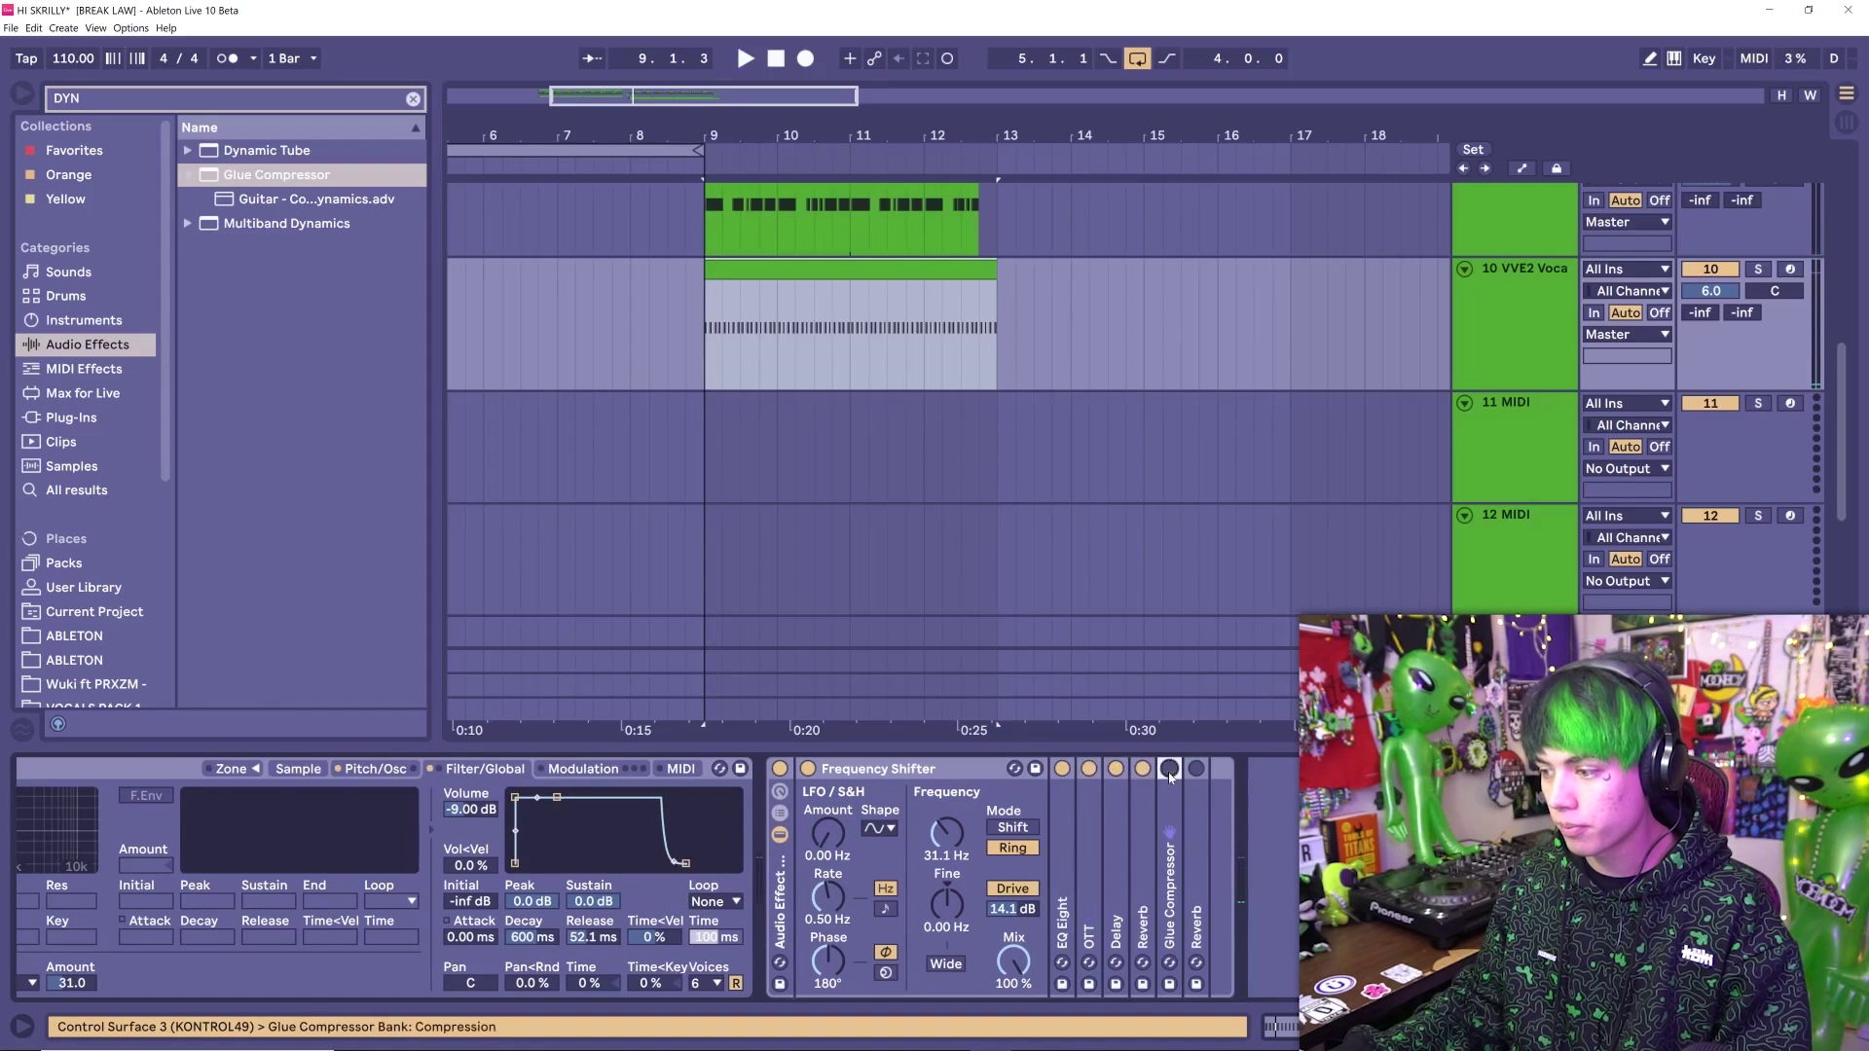
click(1169, 769)
key(space)
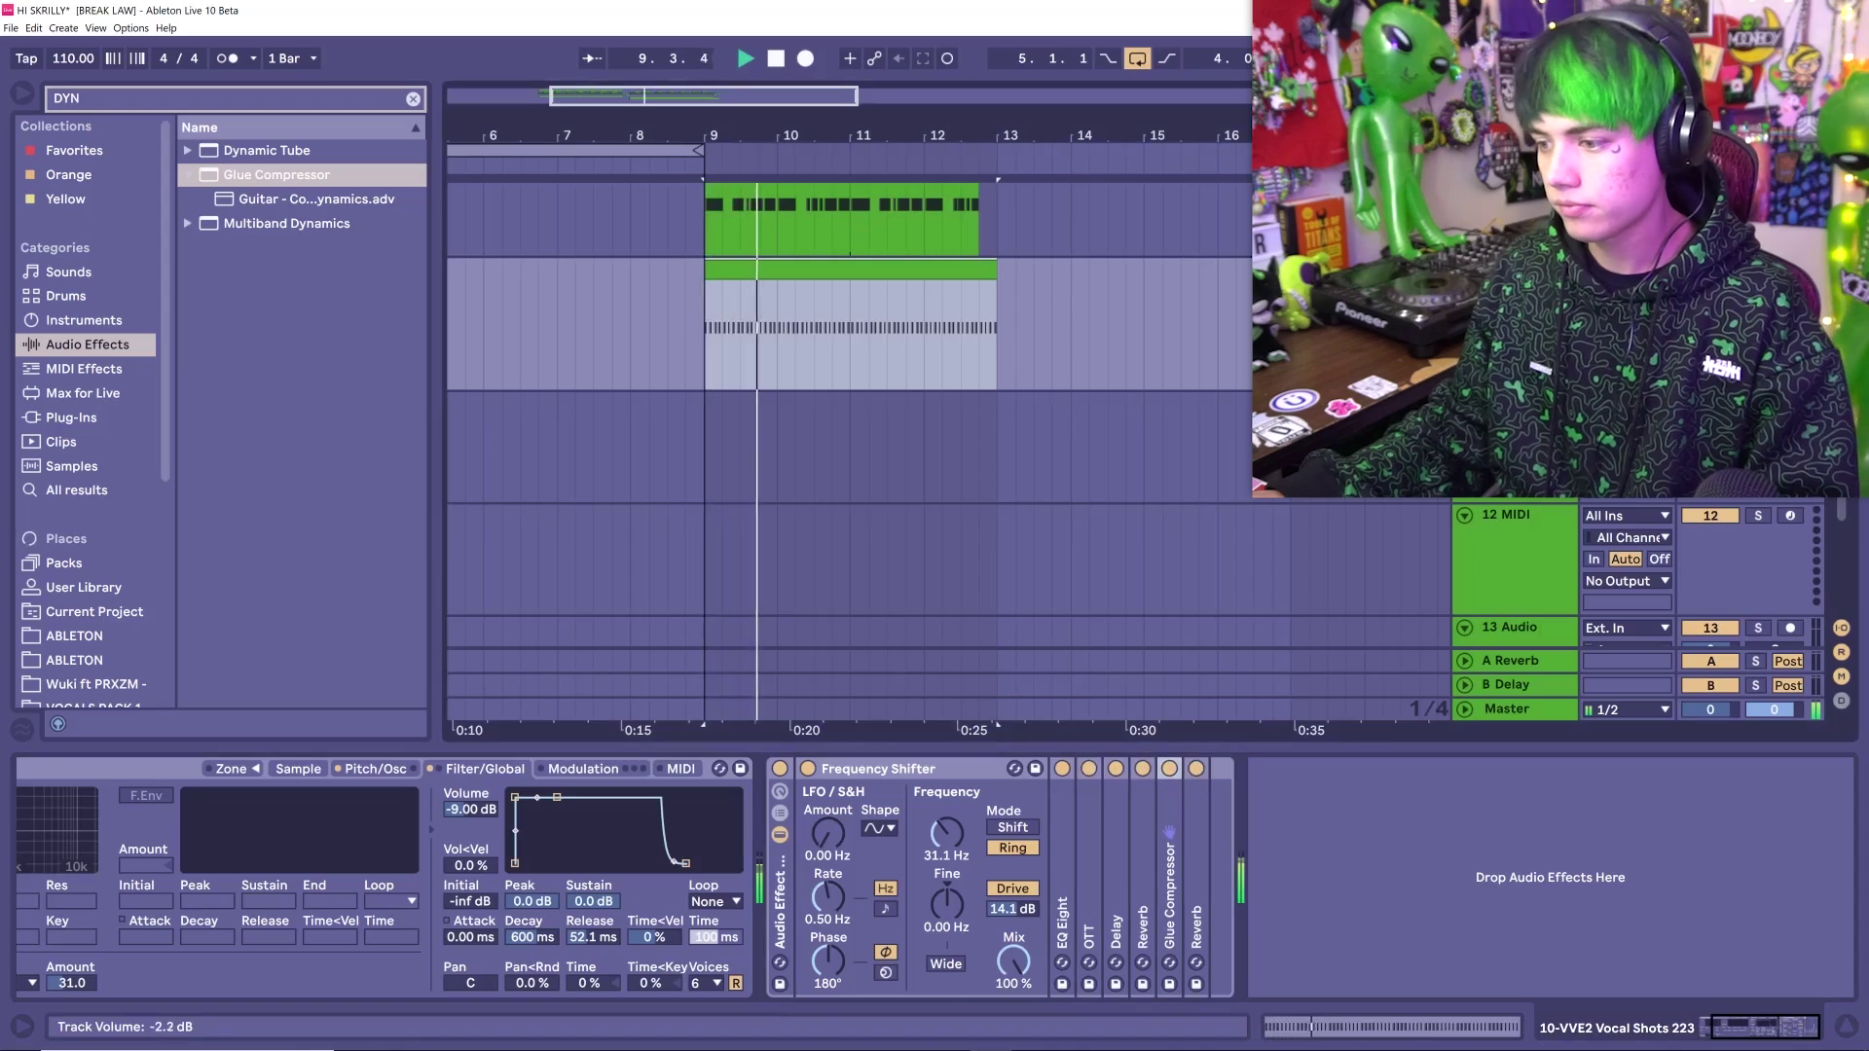
Unfold the OTT, Delay and Reverb devices in the vocal effect rack to inspect their settings
drag(708, 327, 835, 330)
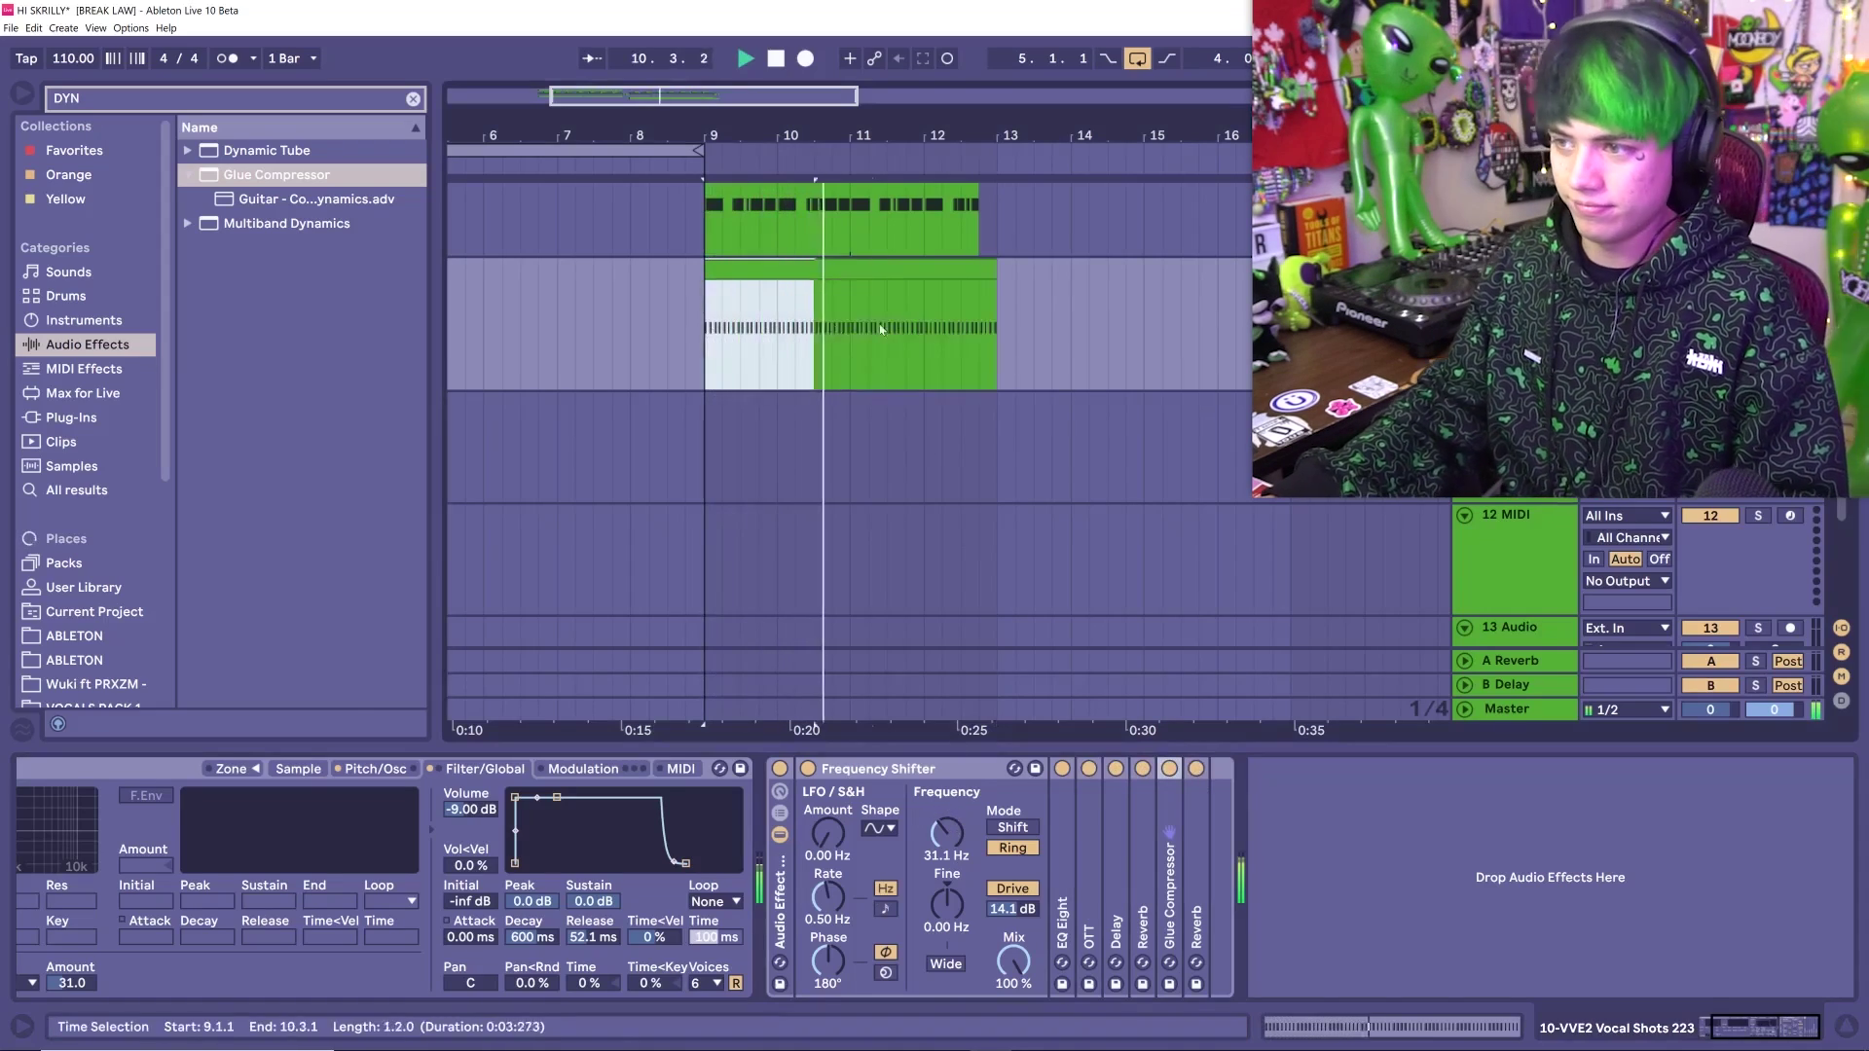
drag(834, 330, 884, 333)
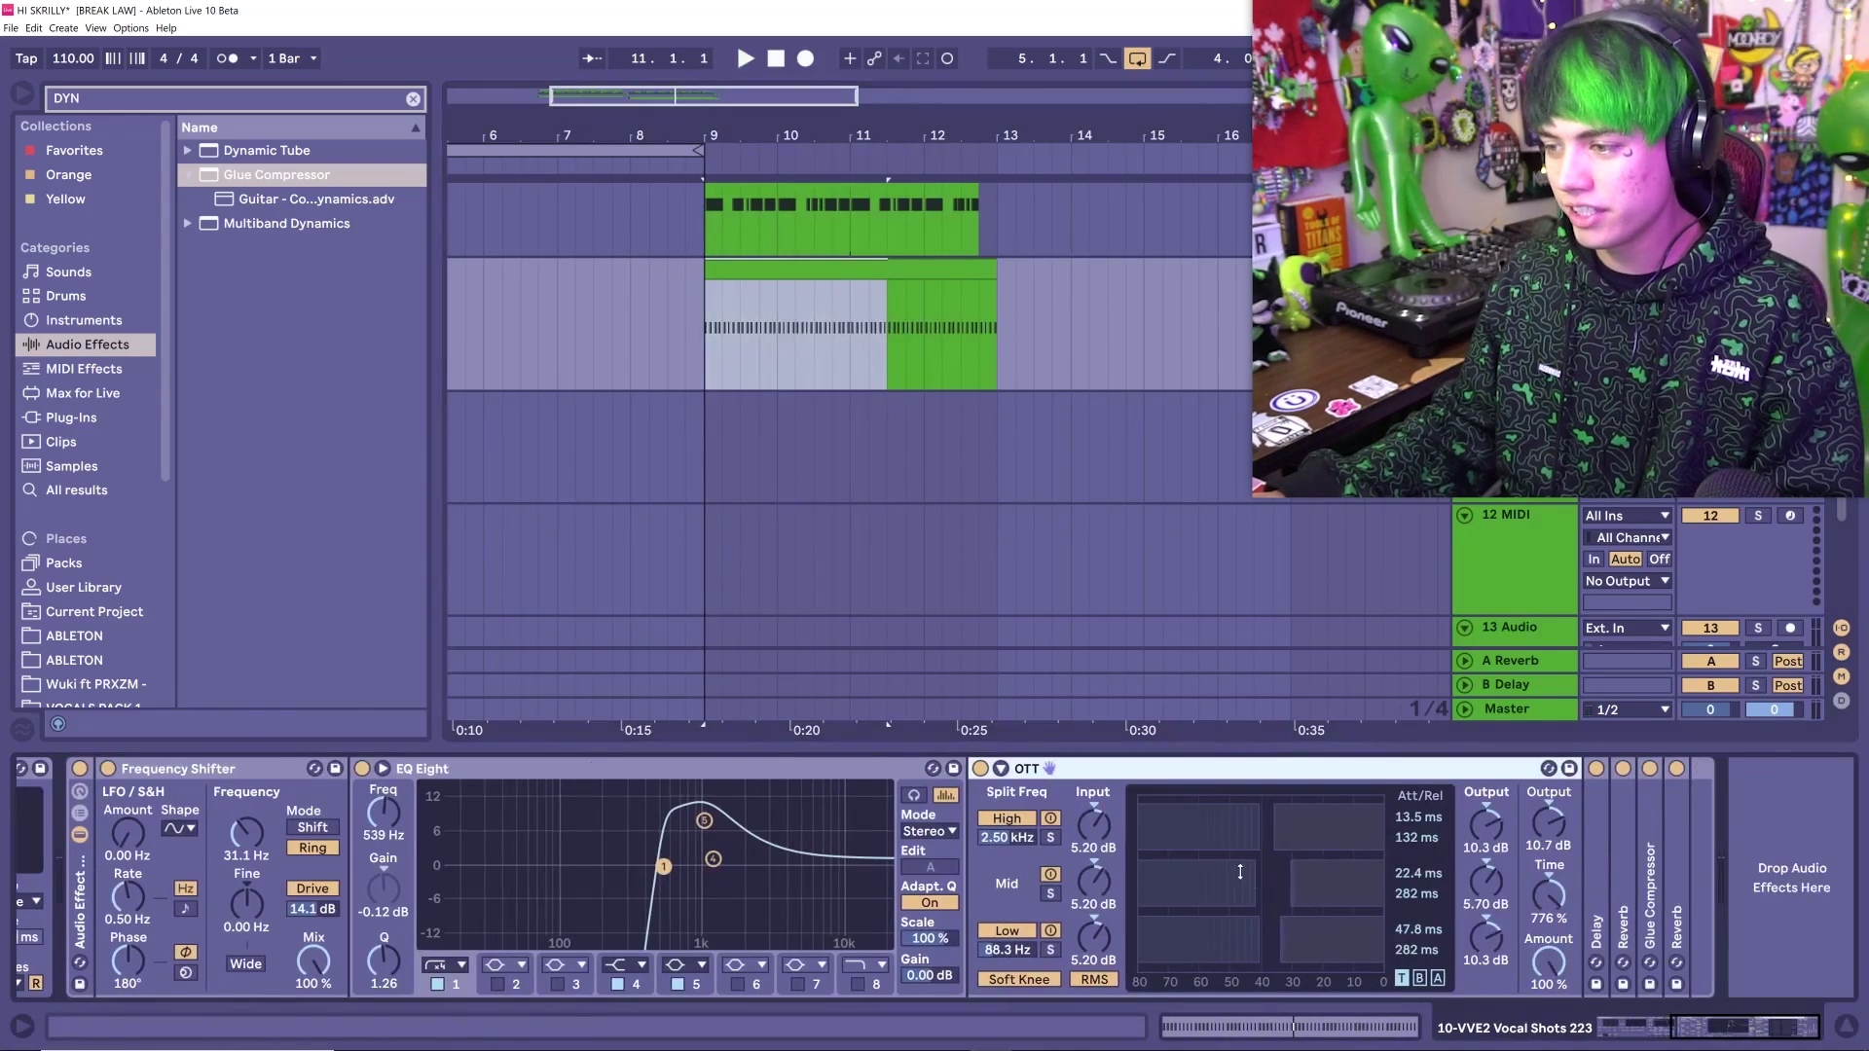
double_click(1597, 847)
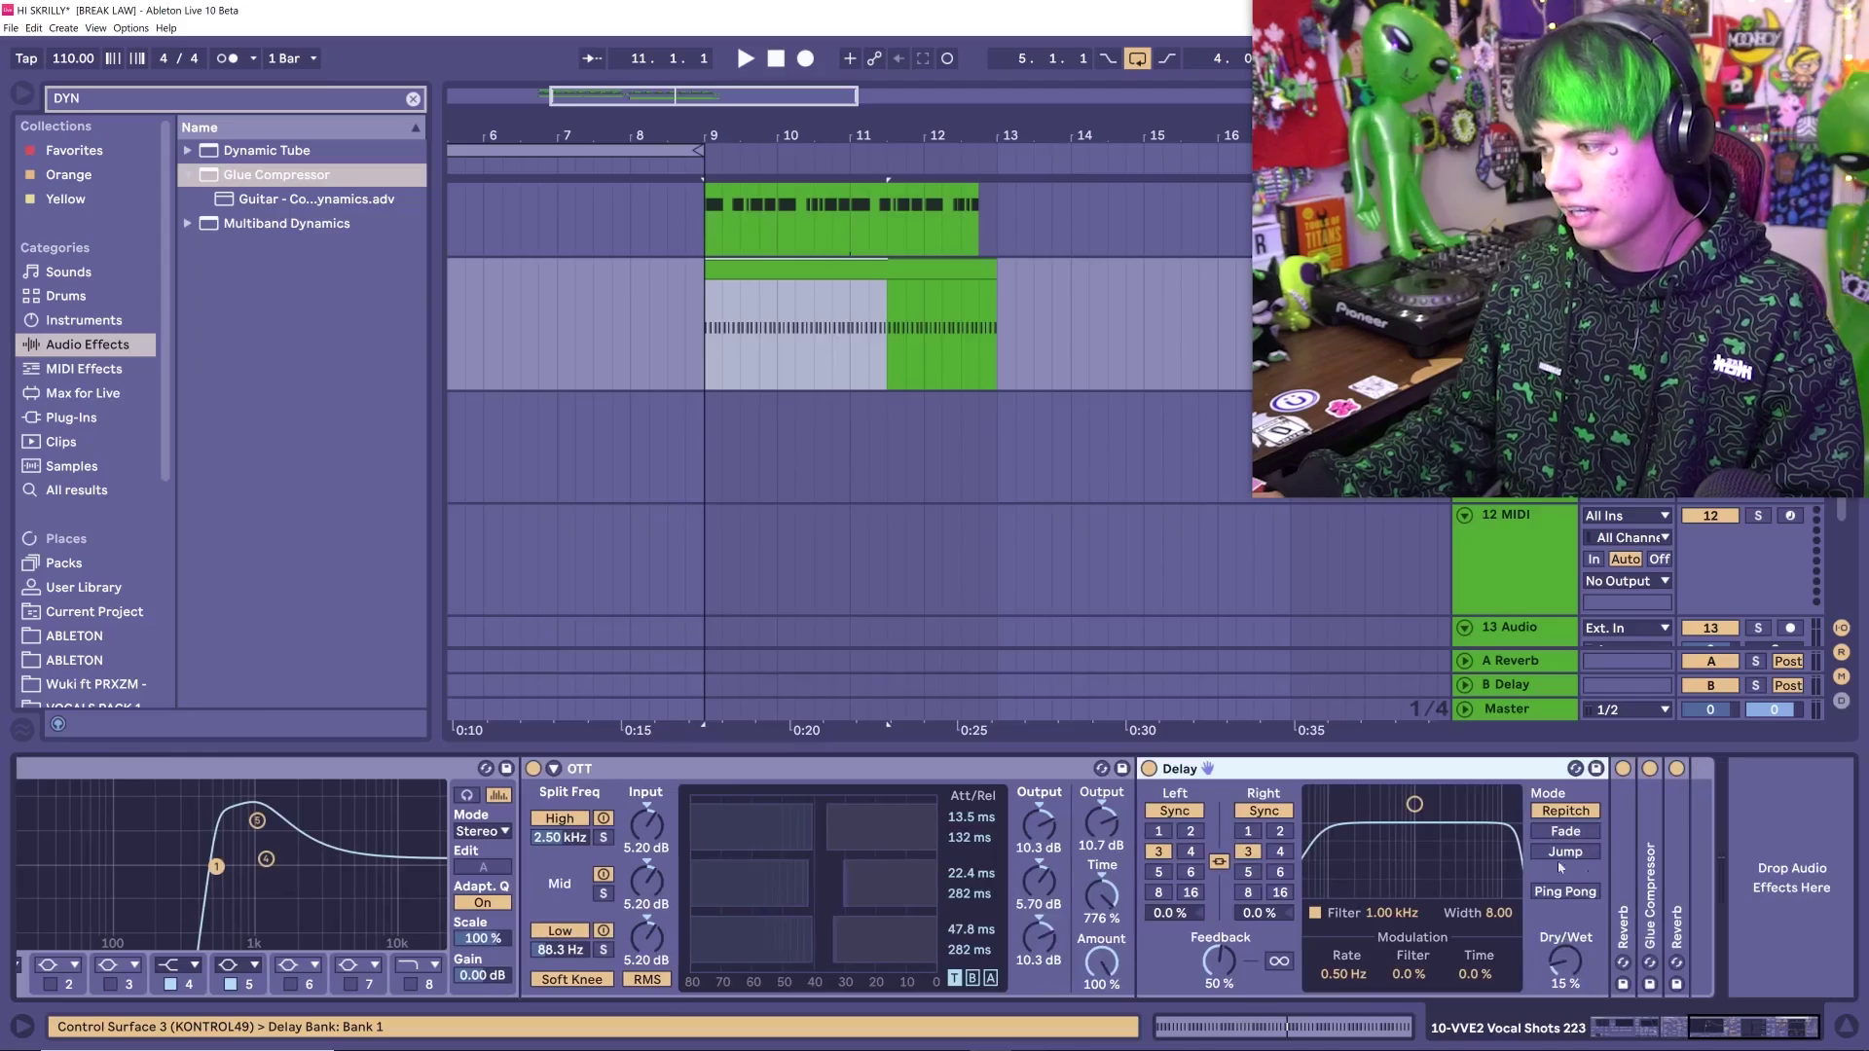
double_click(1628, 903)
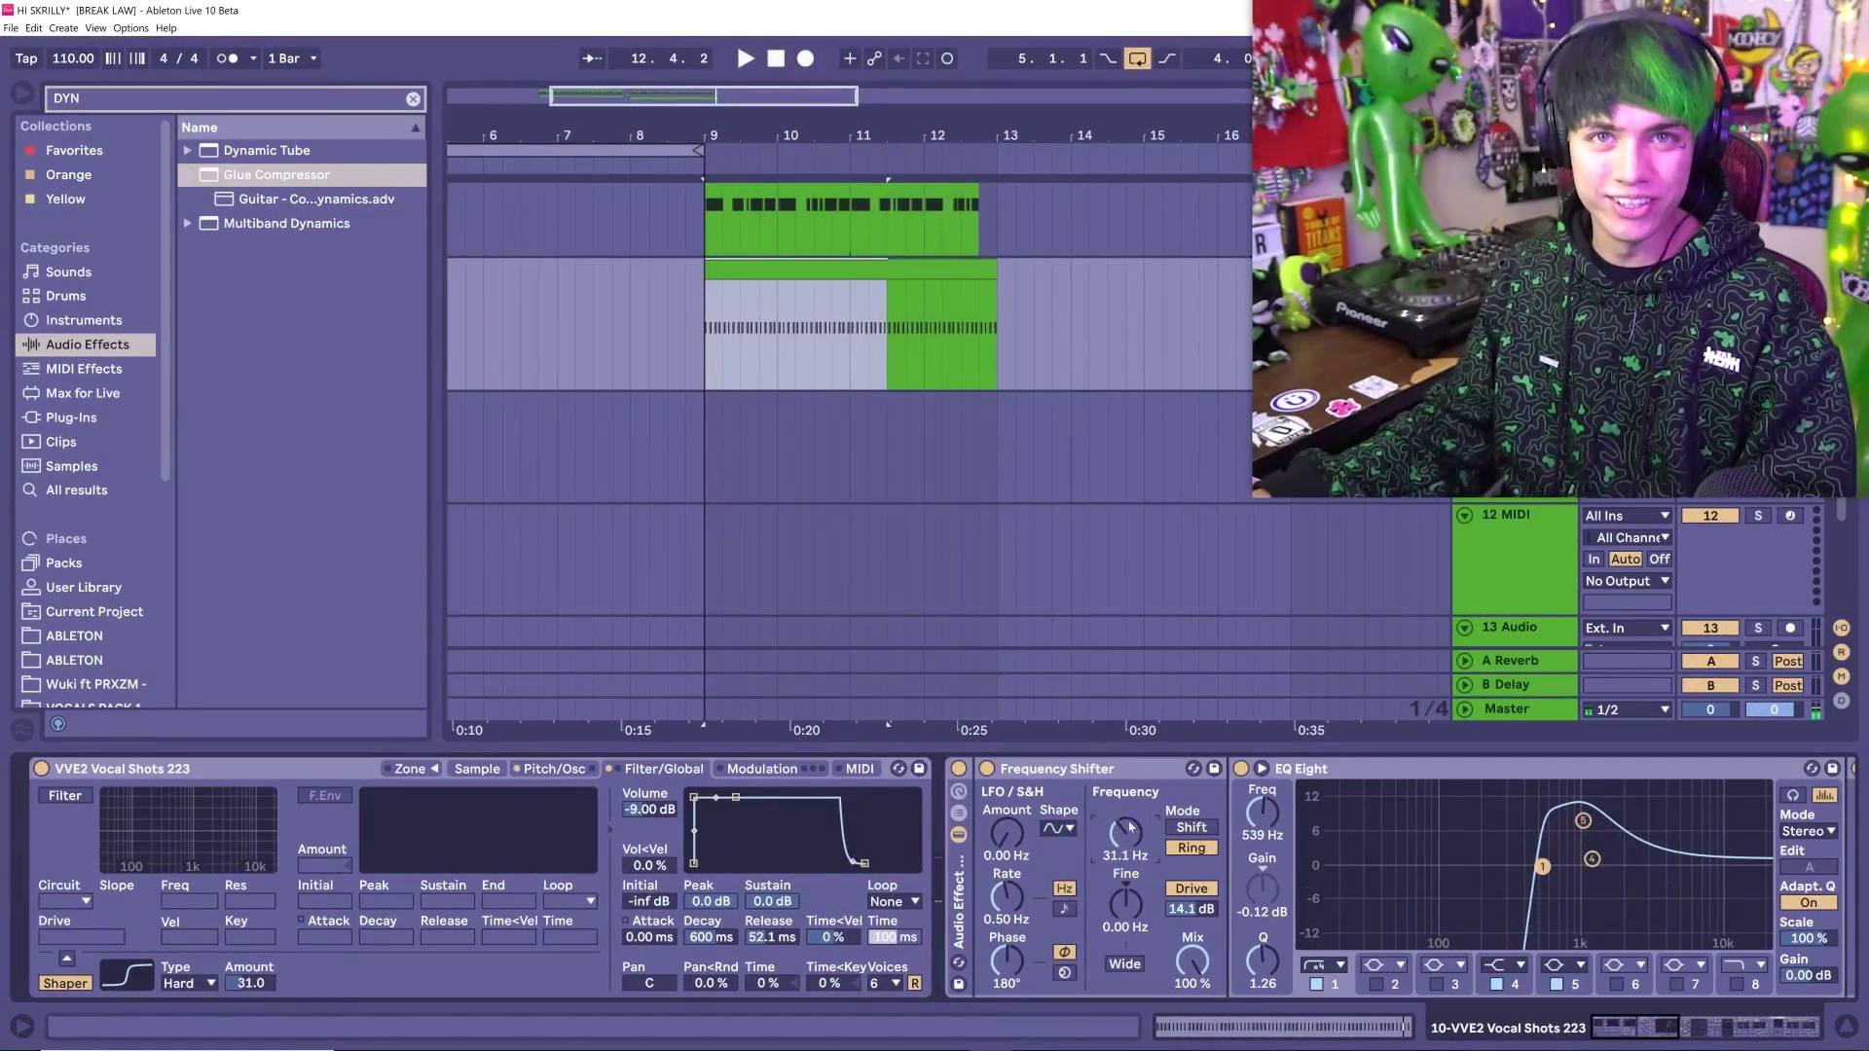
Insert a new audio track directly below the vocal shots track for recording voice takes
key(ctrl+shift+t)
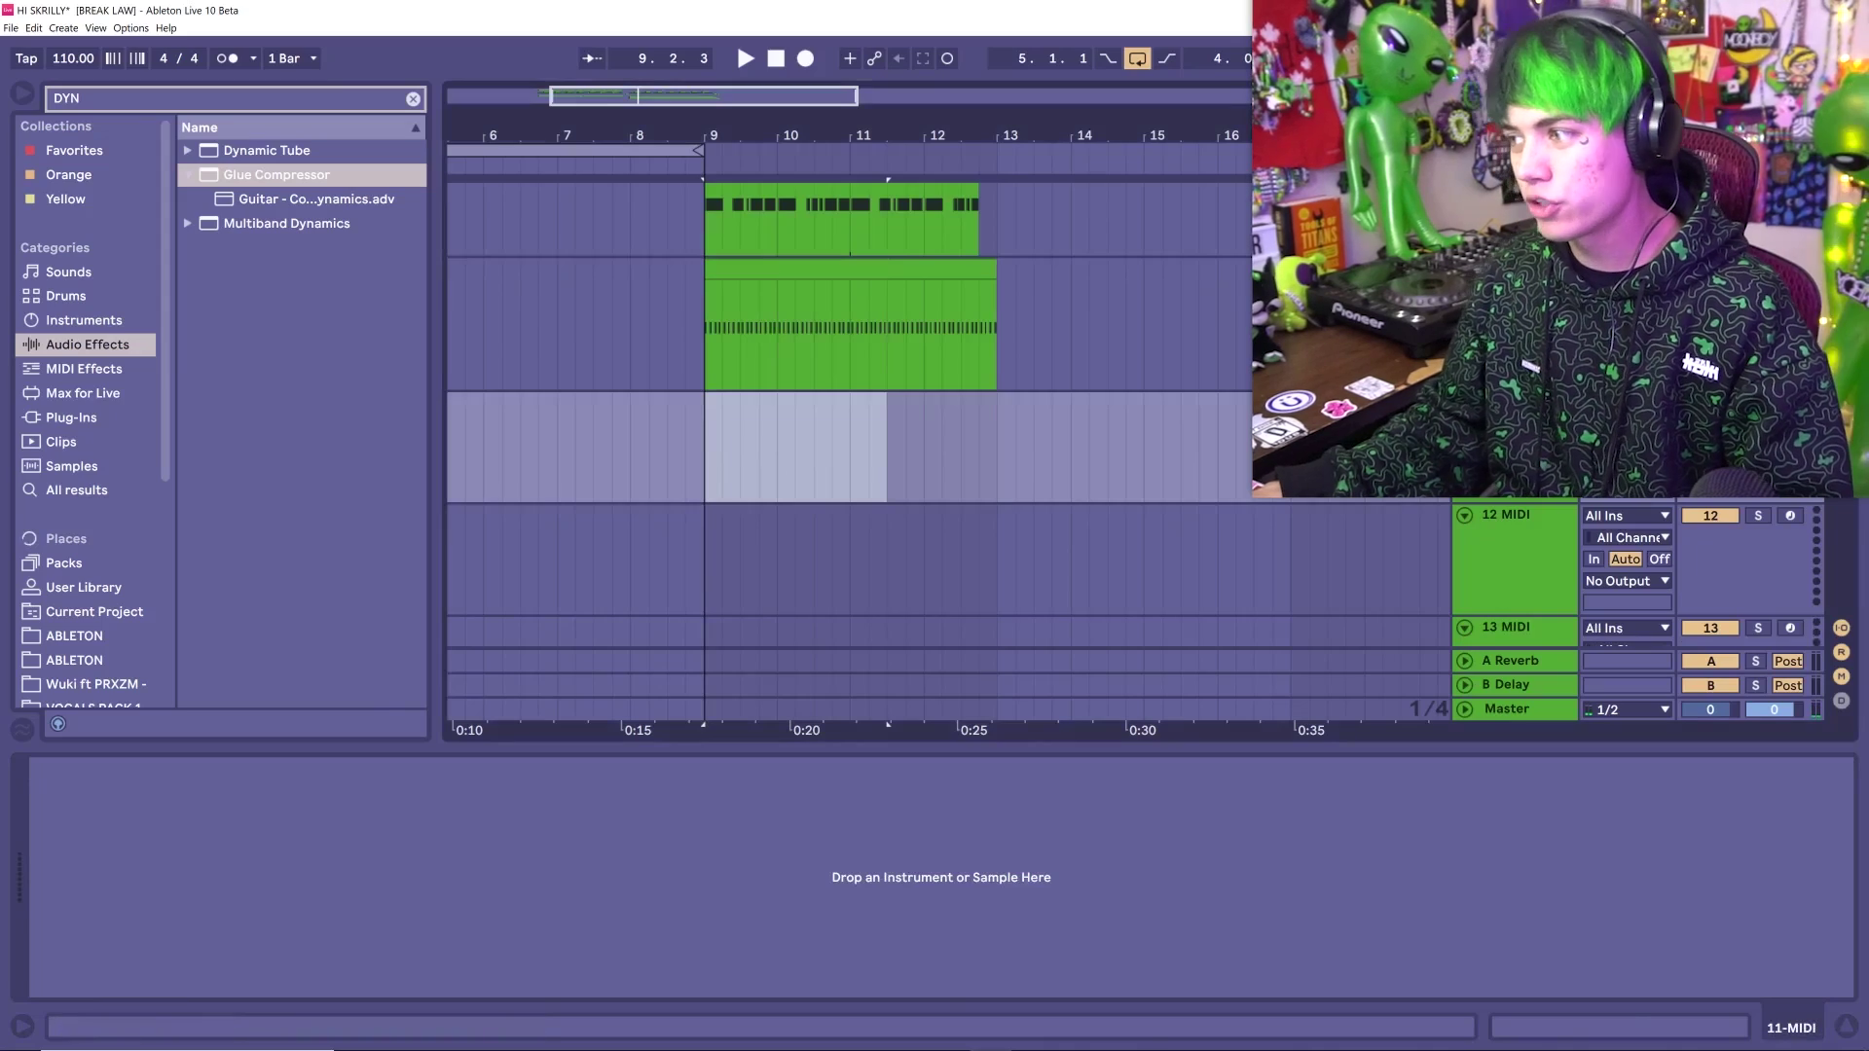
click(1515, 292)
key(ctrl+shift+t)
key(ctrl+z)
key(ctrl+t)
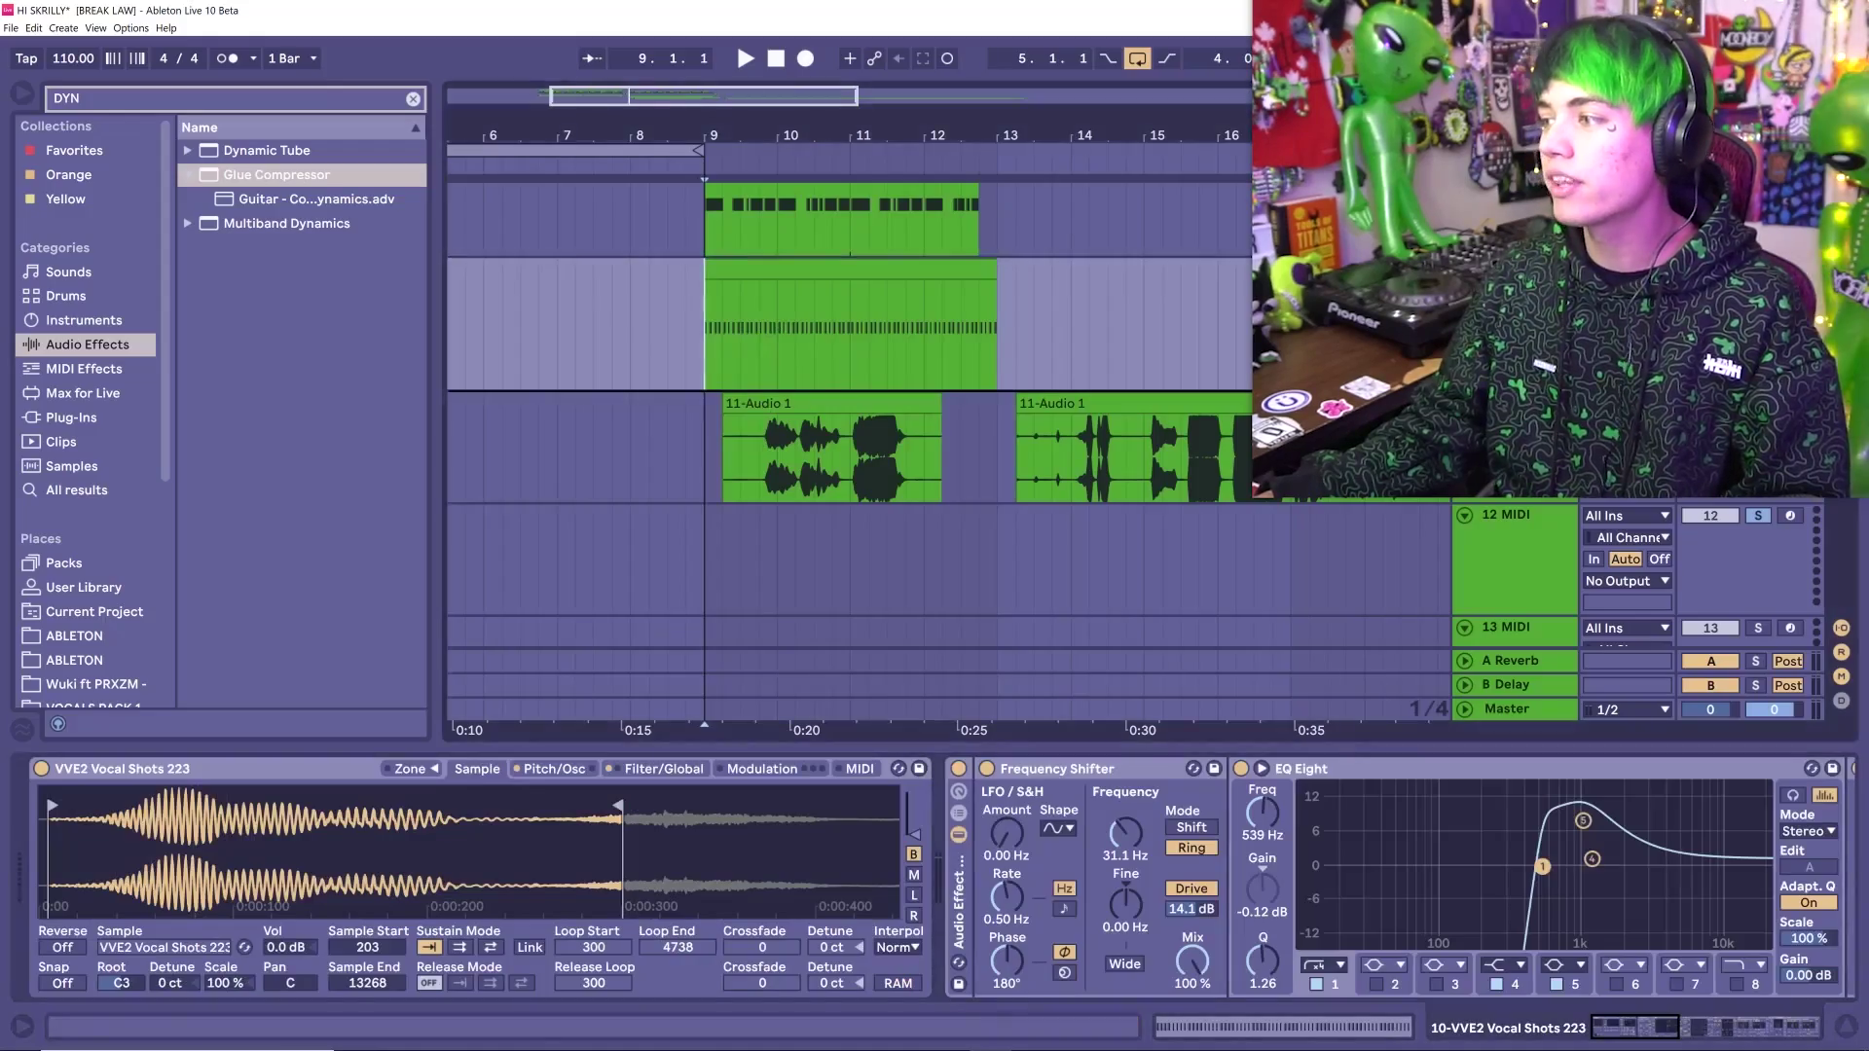
Duplicate the vocal shots track and replace the copy's Sampler sample with the first recorded take, deactivating that take's clip
key(ctrl+d)
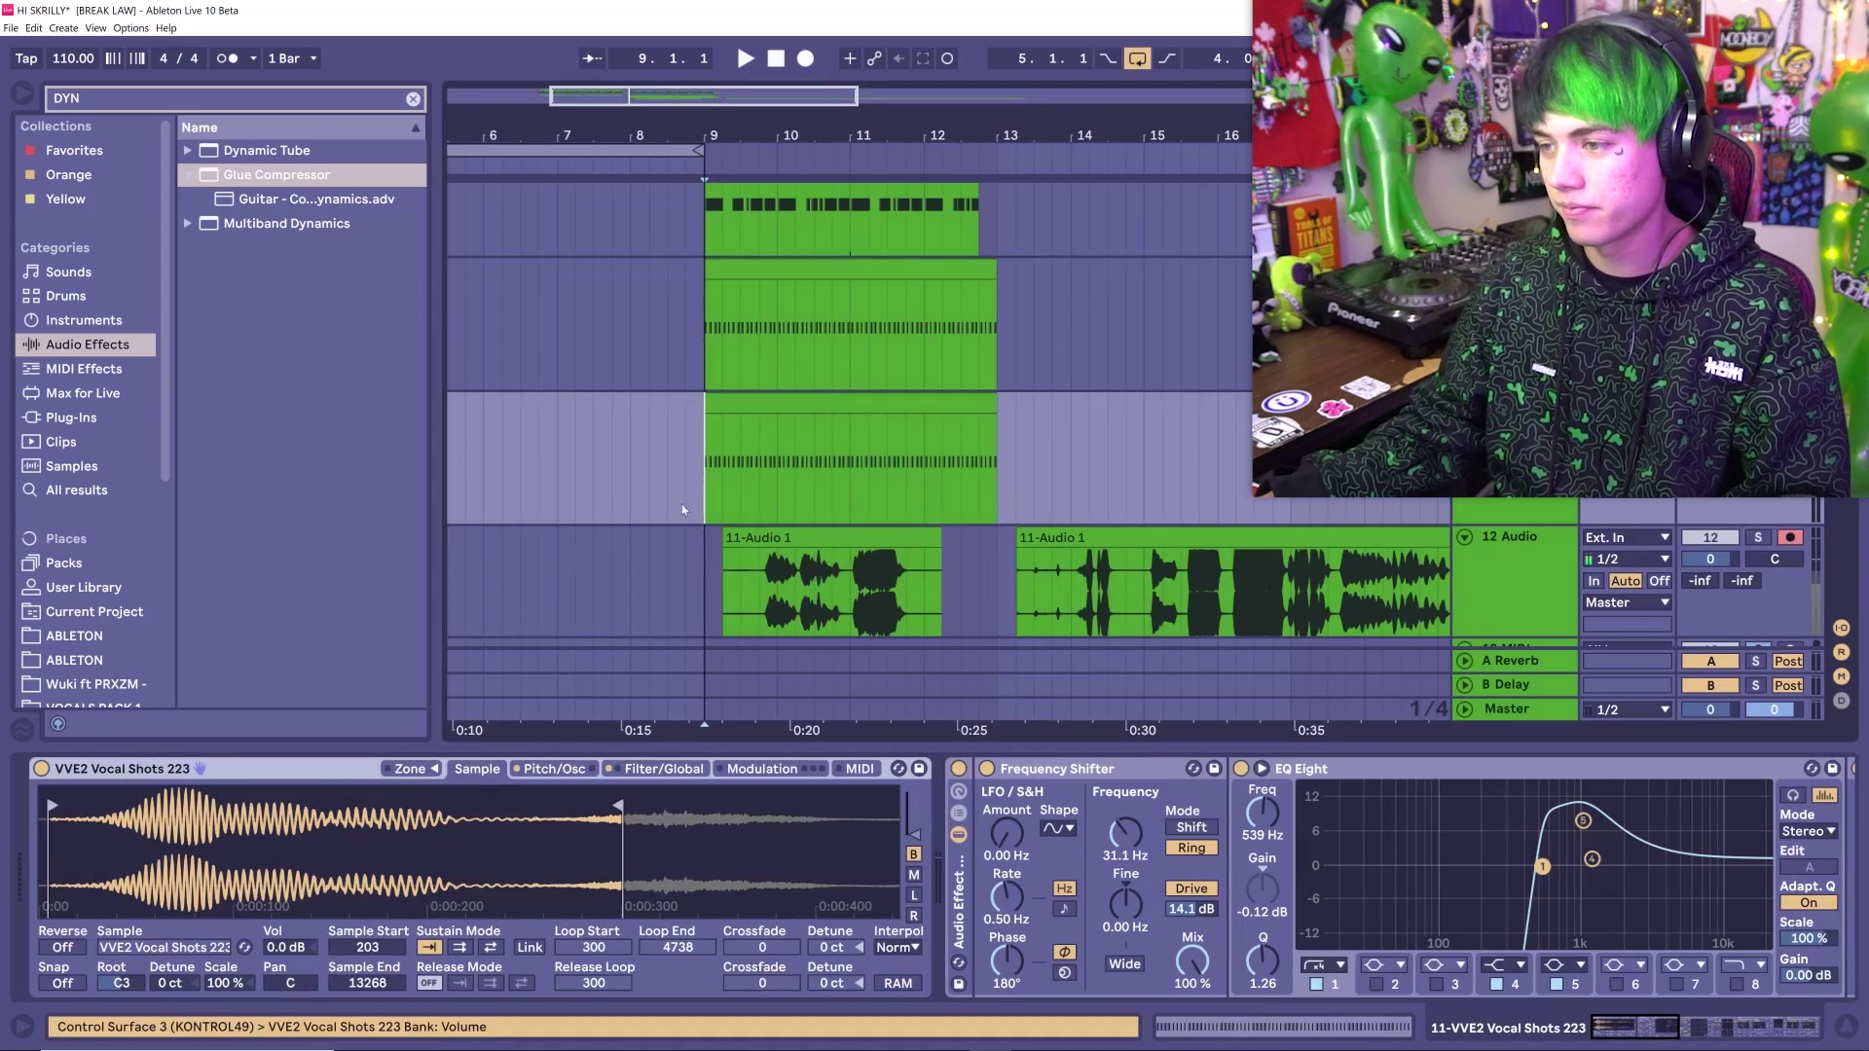
click(795, 562)
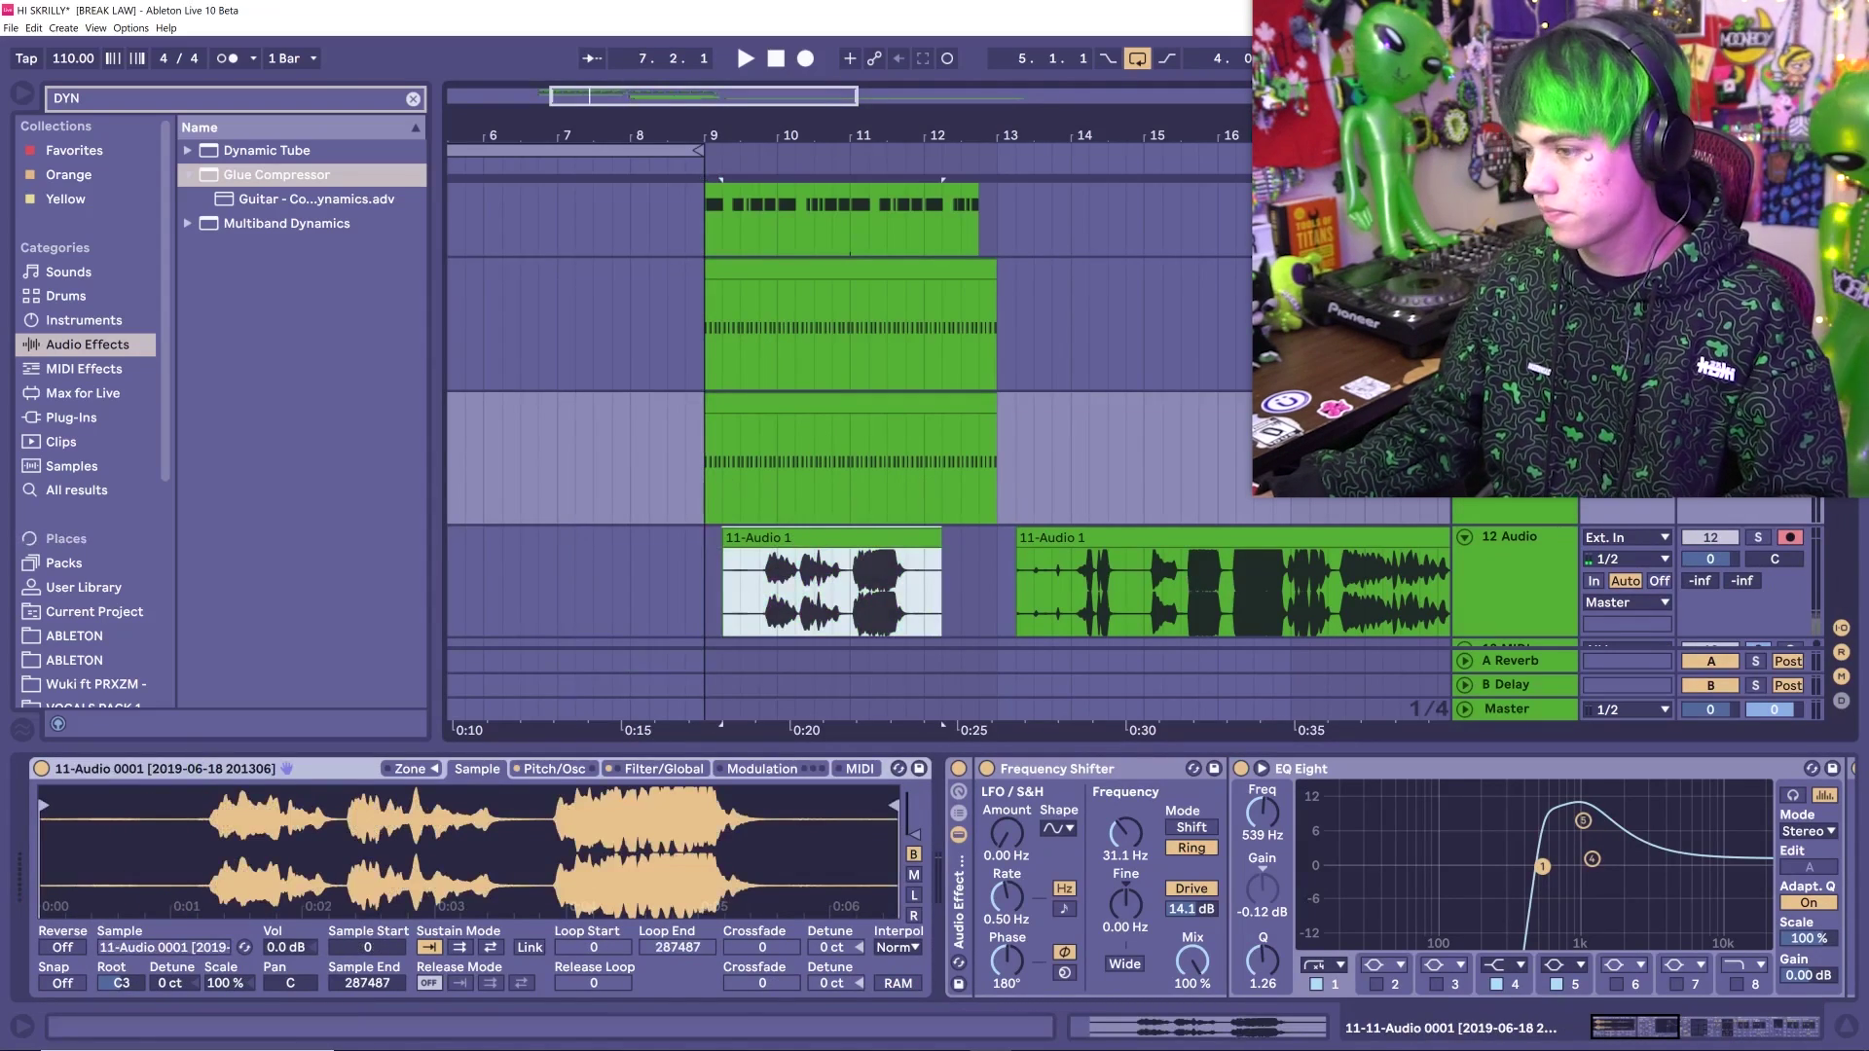
key(0)
key(space)
Load the longer recorded take into the duplicate's Sampler with root F2 and set the sample start to 1096671 while auditioning
drag(720, 804, 556, 804)
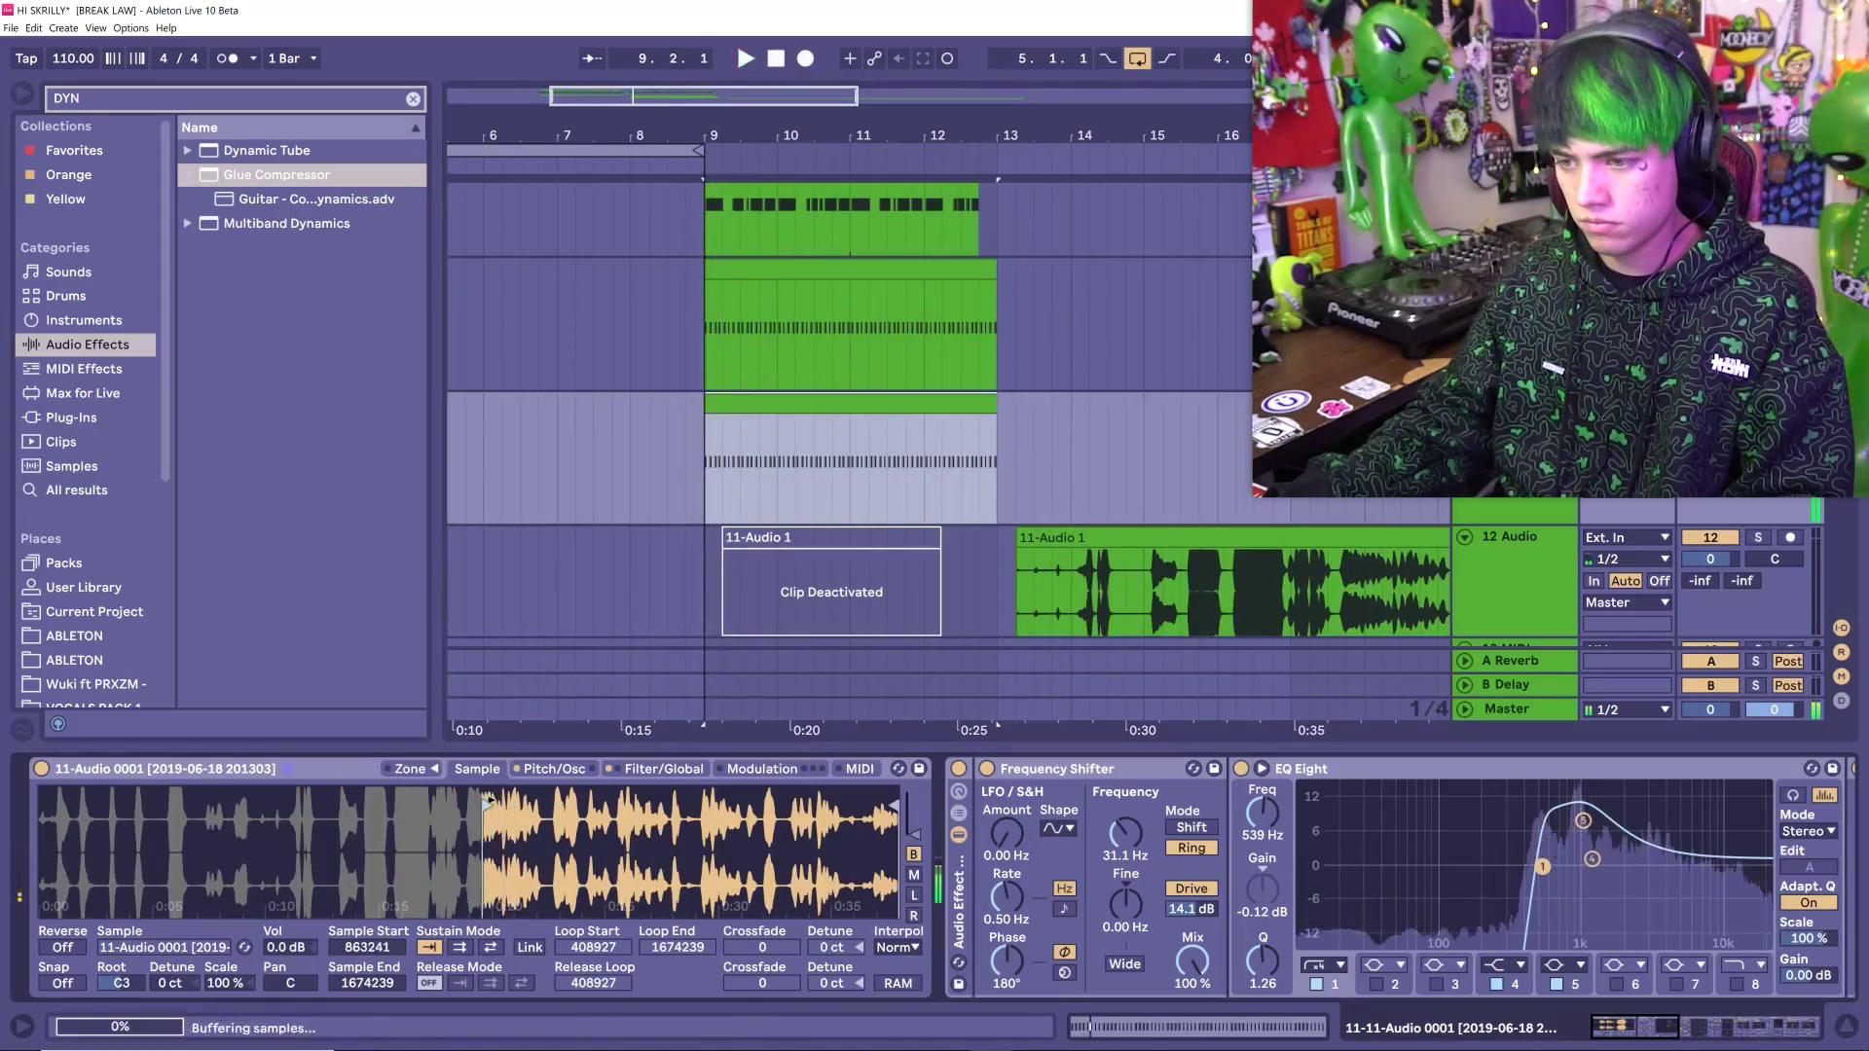
drag(487, 800, 484, 800)
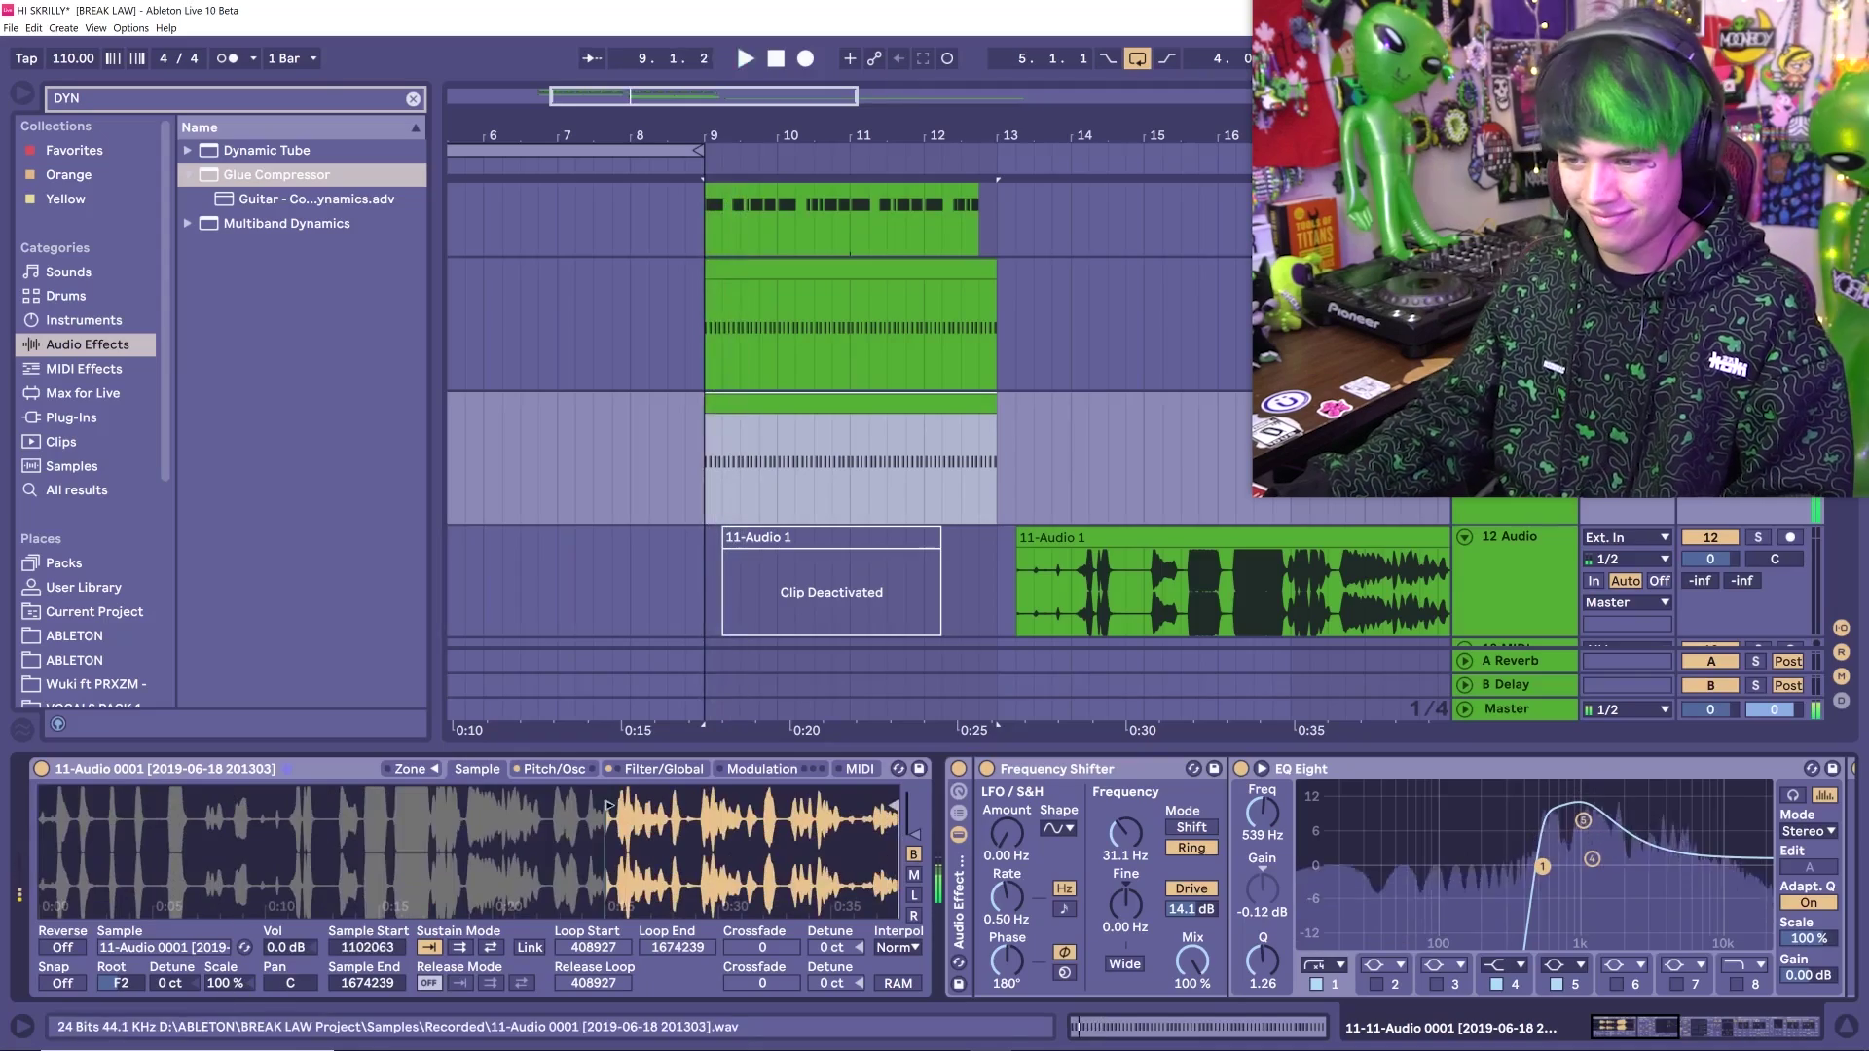
key(space)
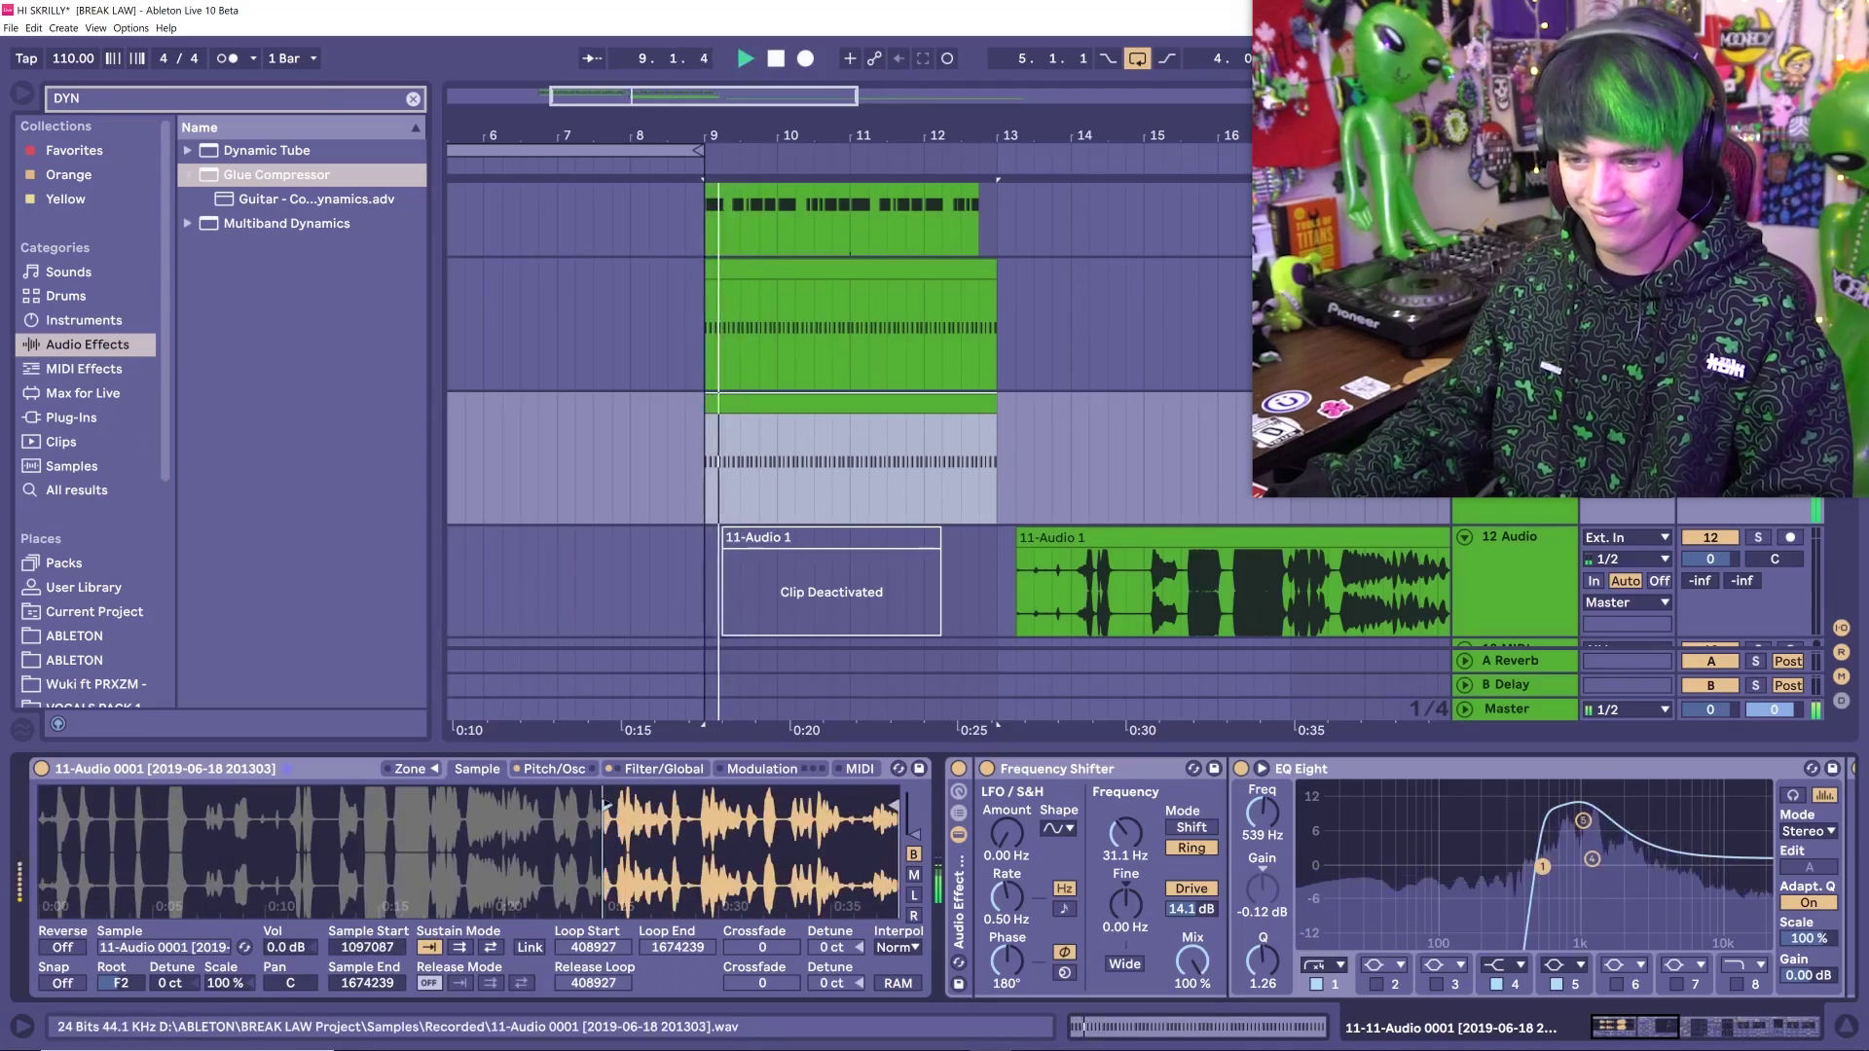
drag(605, 806, 652, 865)
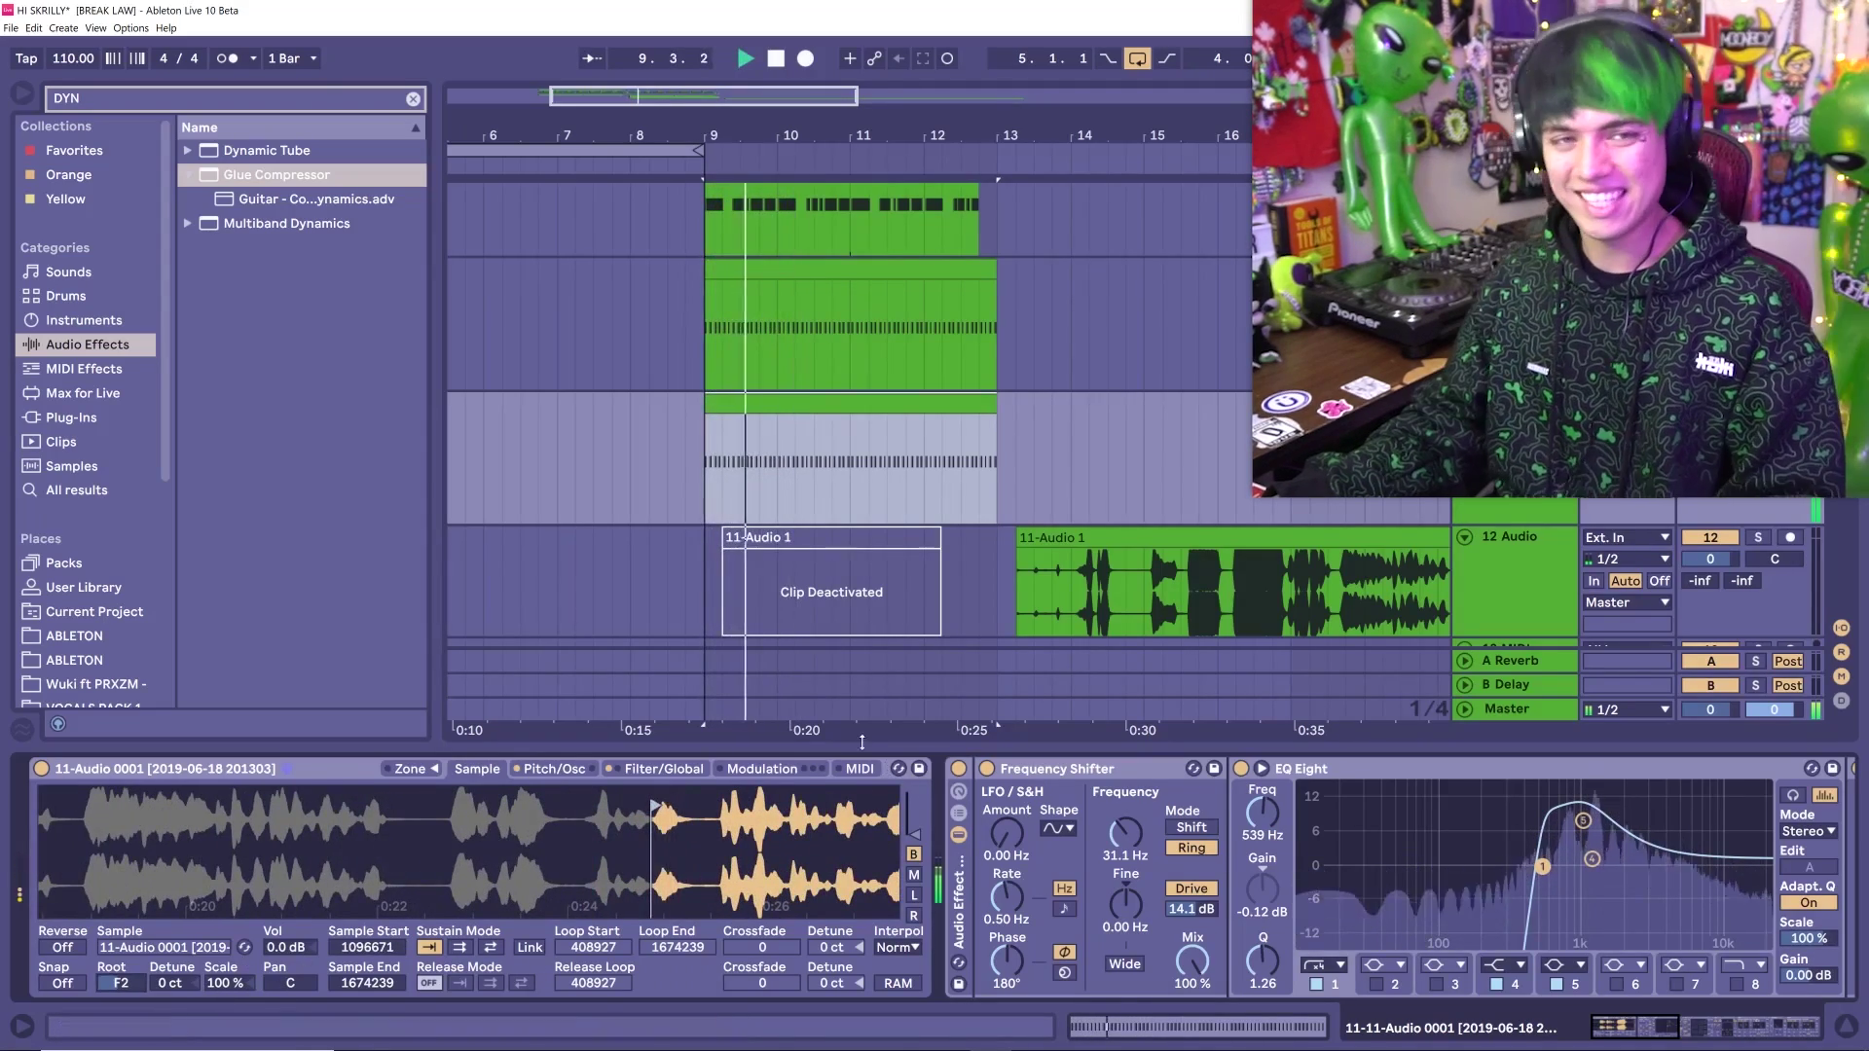
key(space)
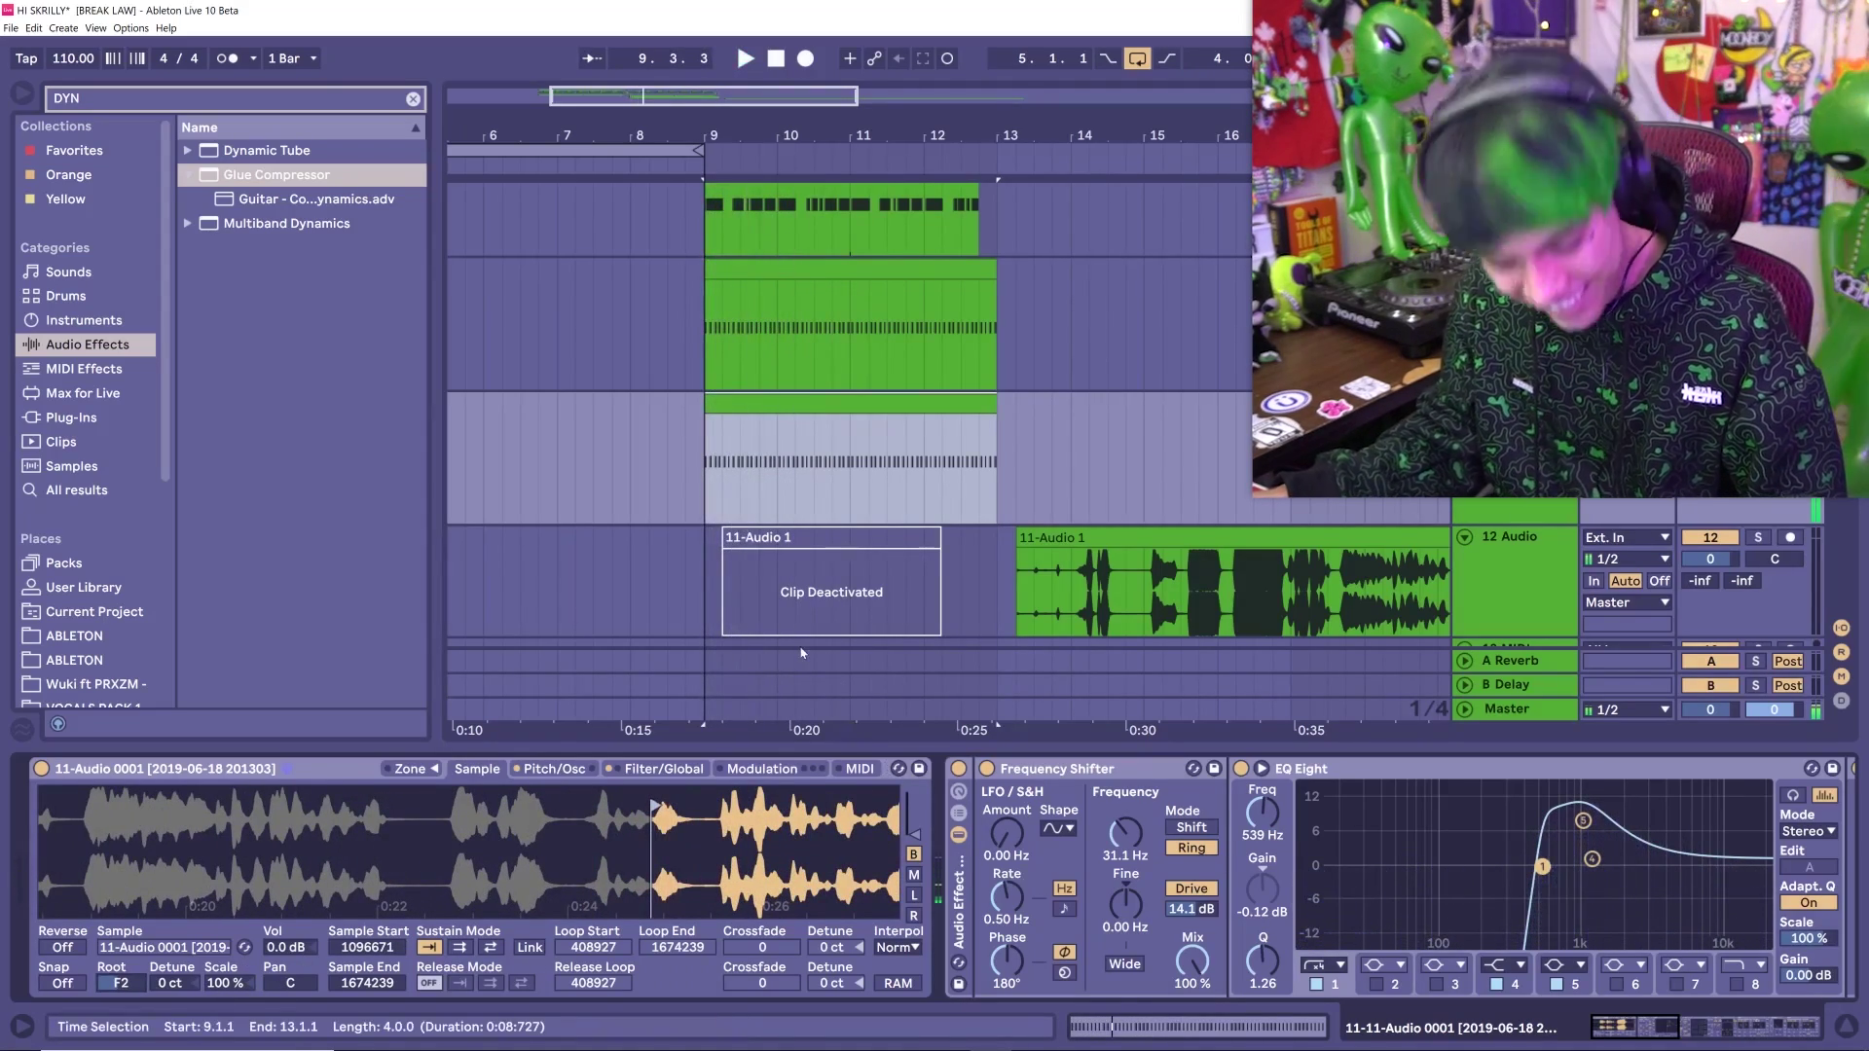
Draw an automation dip on the upper vocal shots track beneath the 37-Queen clip in bar 13 and play the section
click(775, 423)
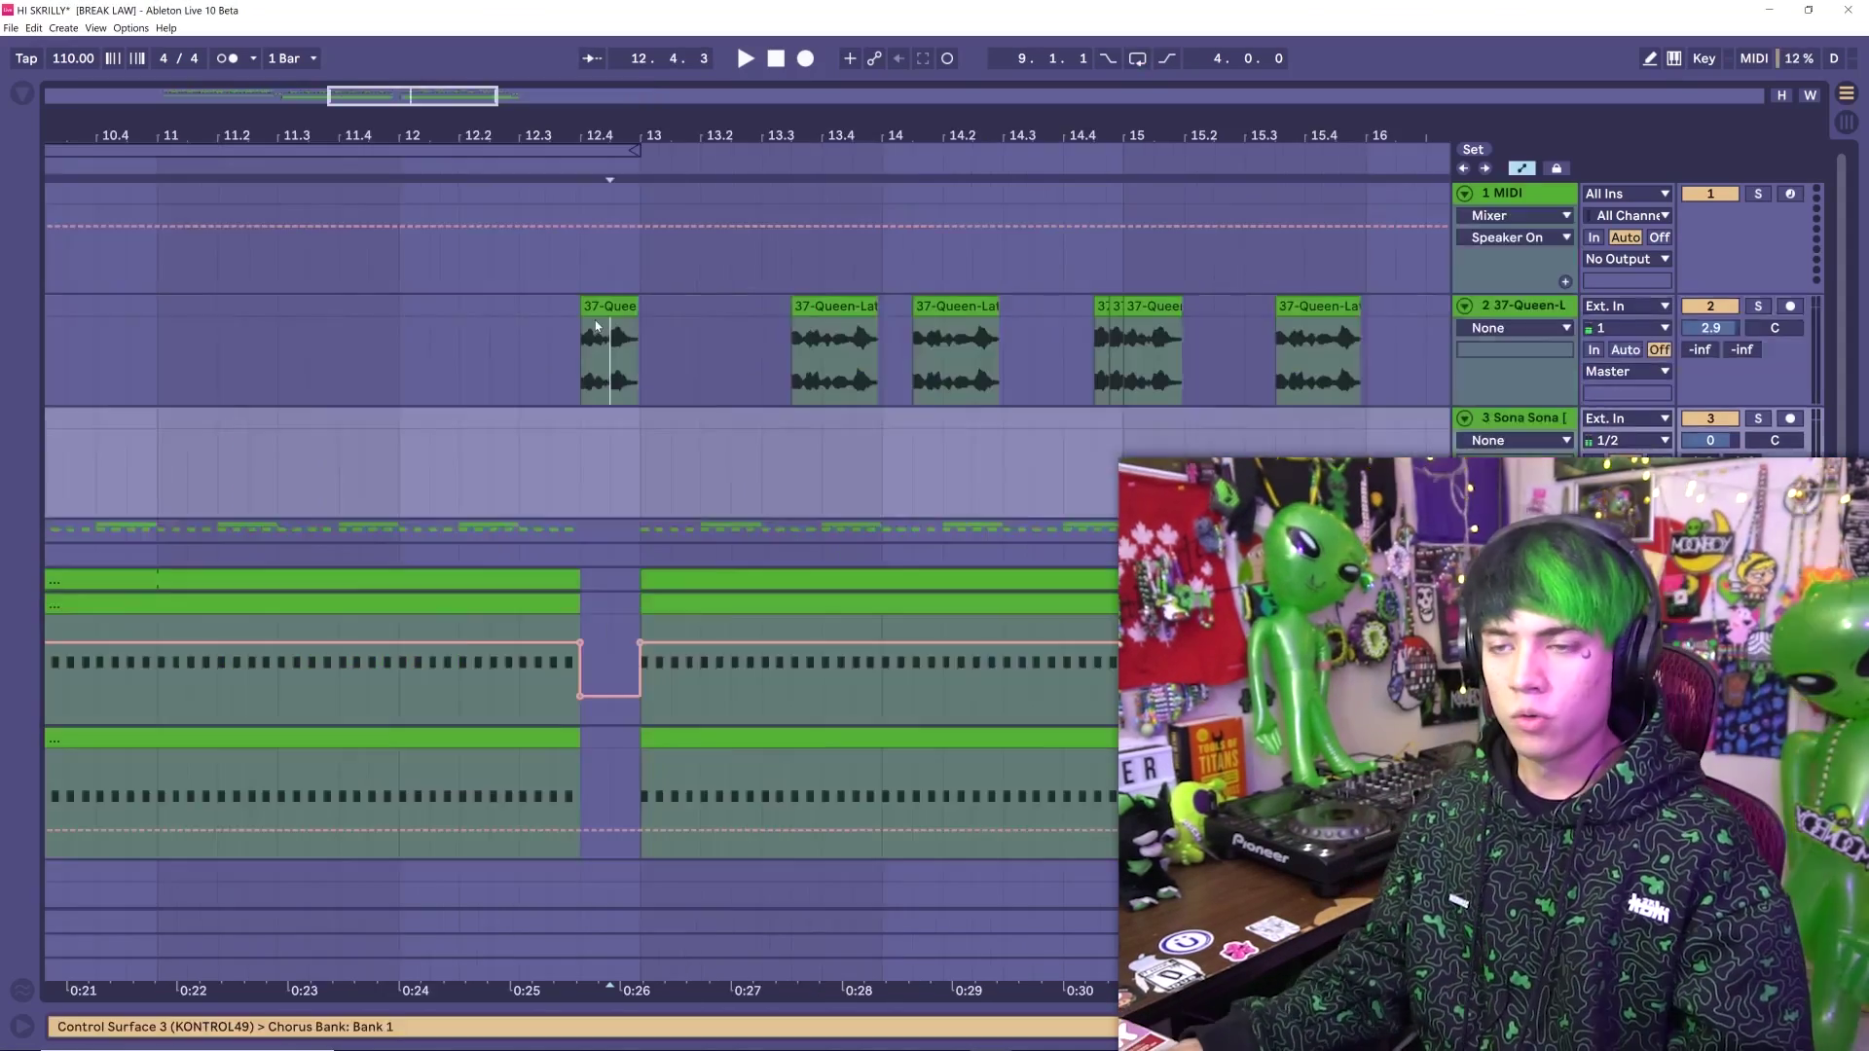
click(597, 313)
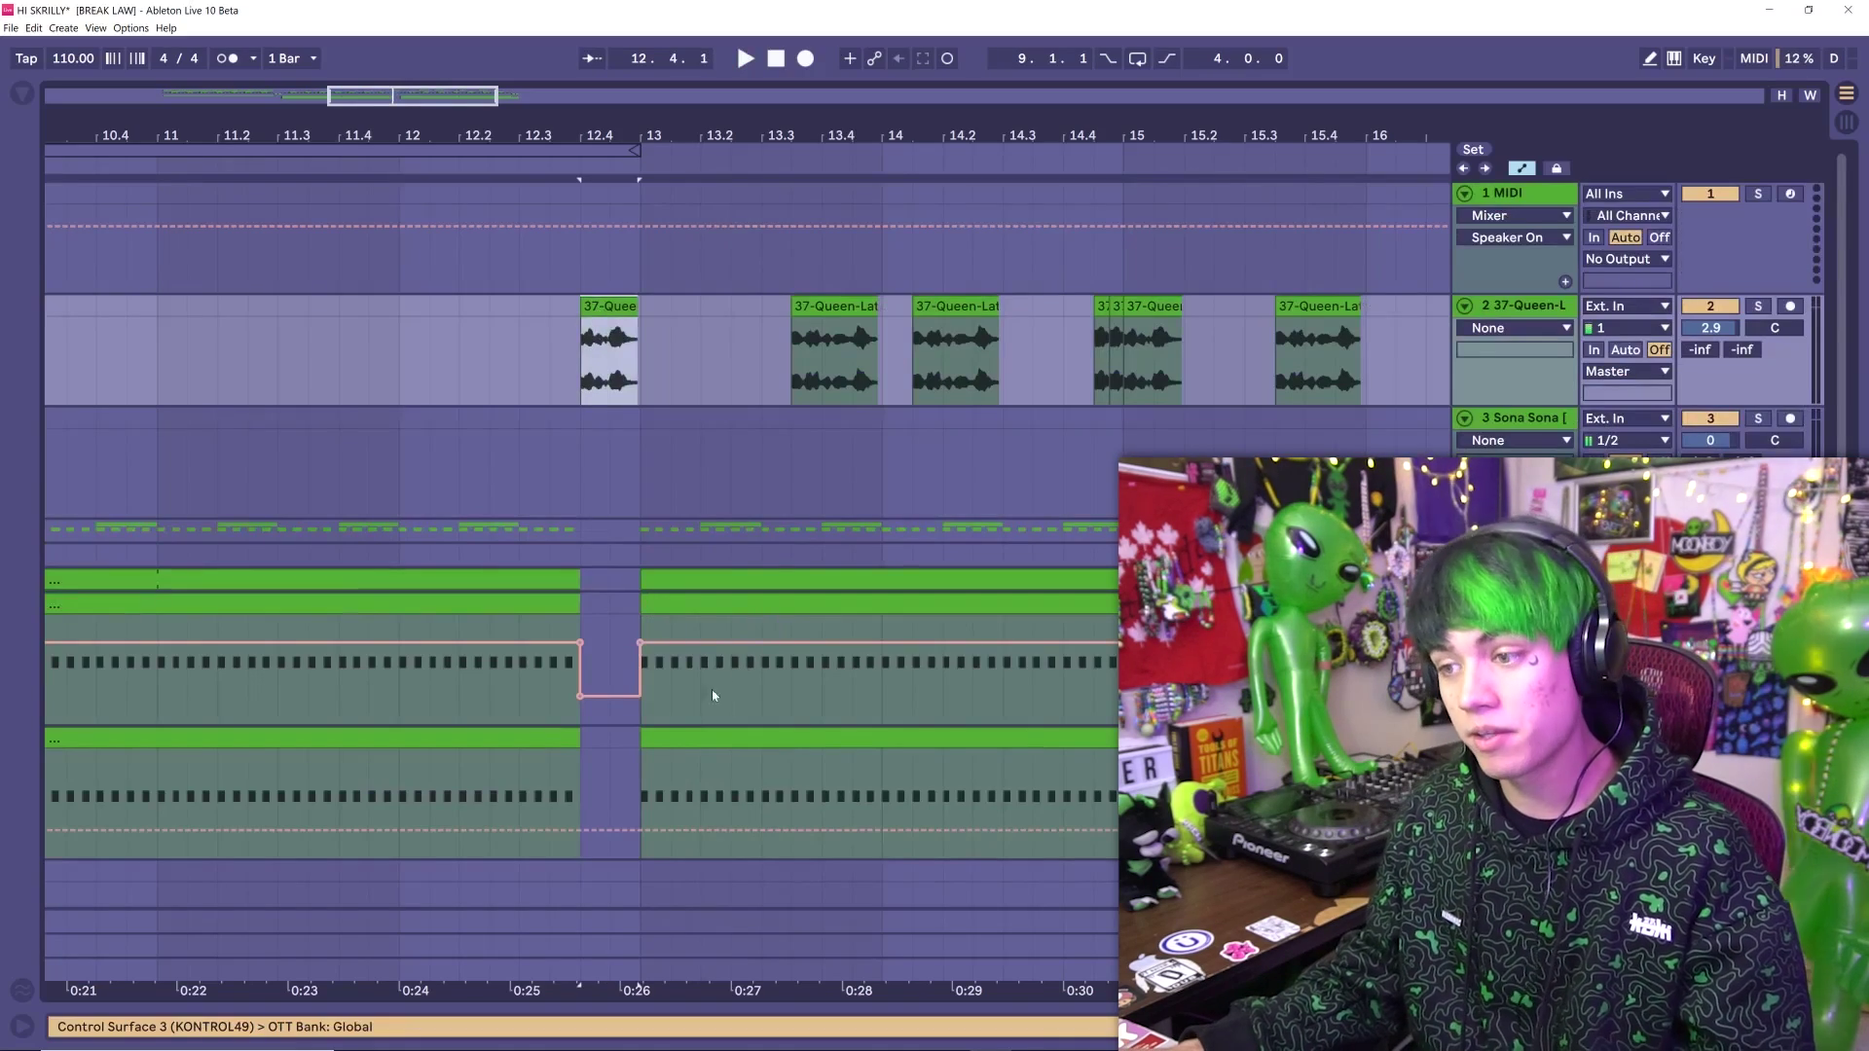
key(b)
drag(800, 697, 868, 698)
key(space)
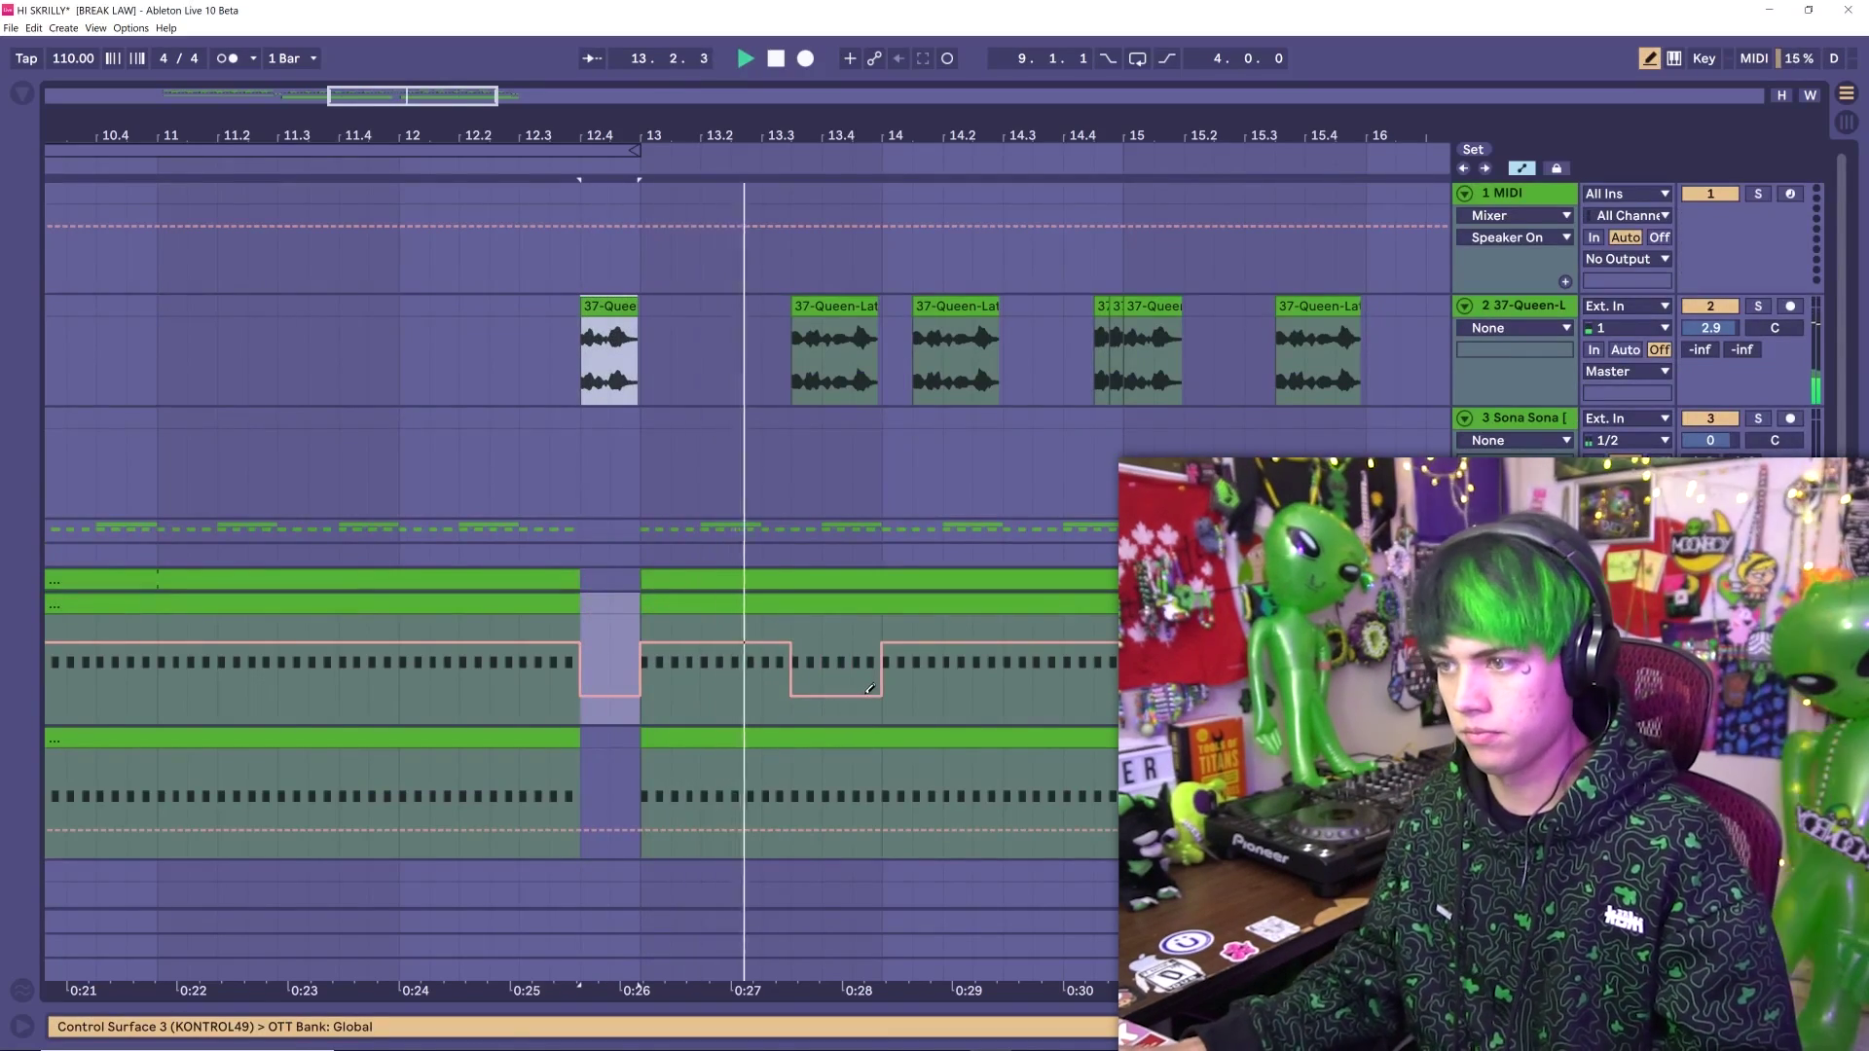
Draw matching automation dips on the upper vocal shots track beneath the remaining 37-Queen clips in bars 14 and 15
scroll(918, 679, right, 1)
drag(889, 703, 974, 701)
scroll(989, 701, down, 1)
scroll(989, 701, right, 1)
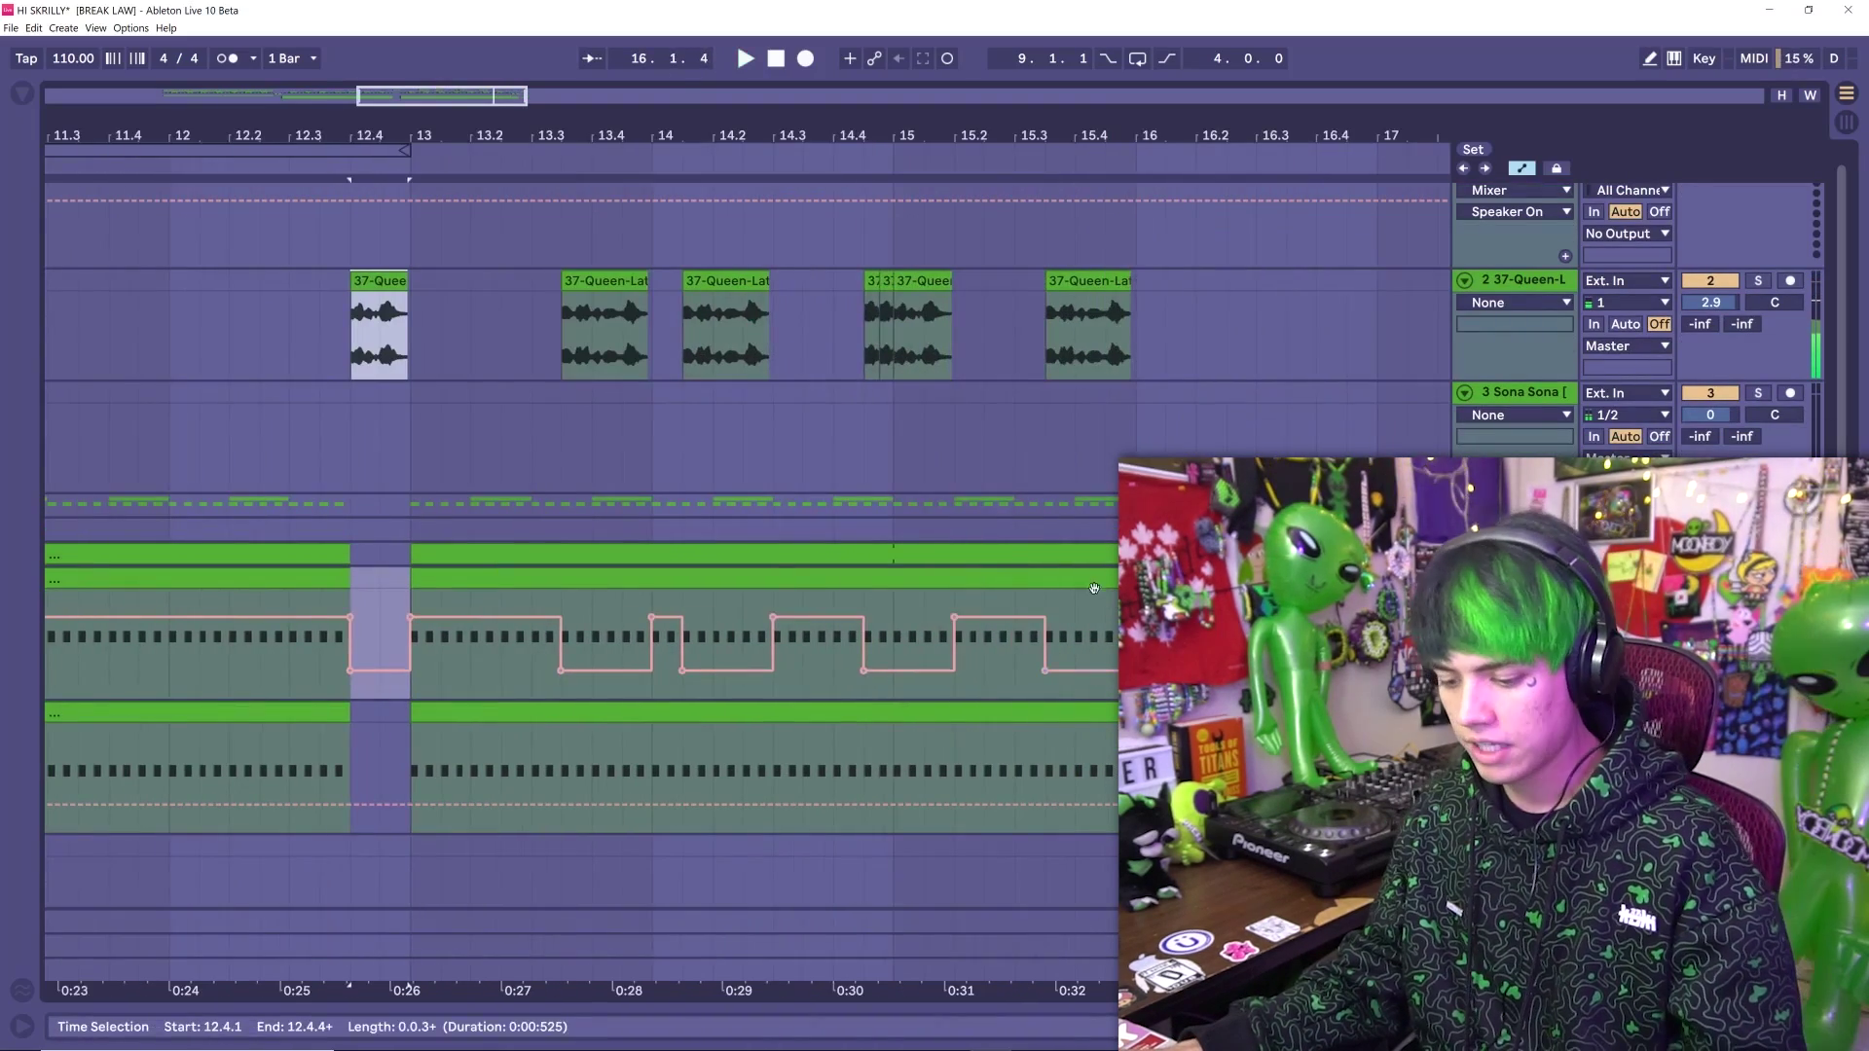
Clear the upper vocal shots clip from bar 16 onward and copy the end of the Sona Sona sample to bar 16
key(minus)
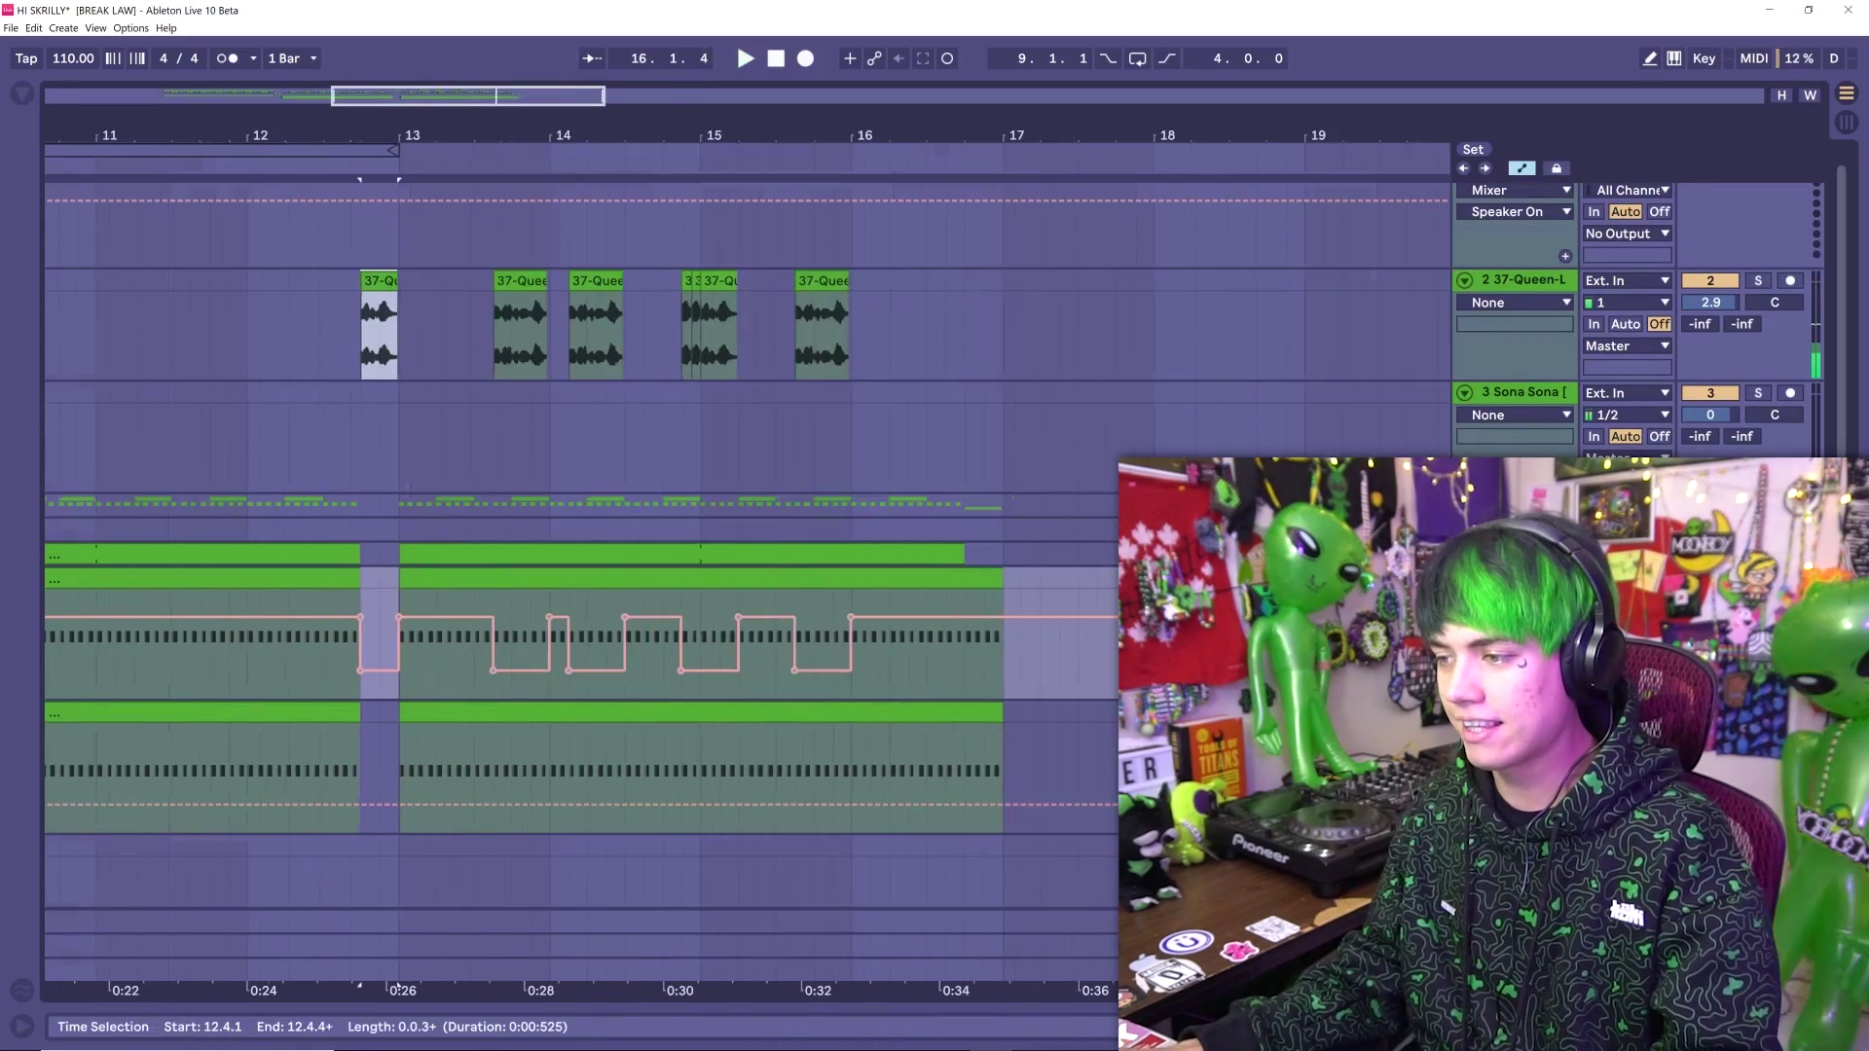
scroll(869, 452, down, 4)
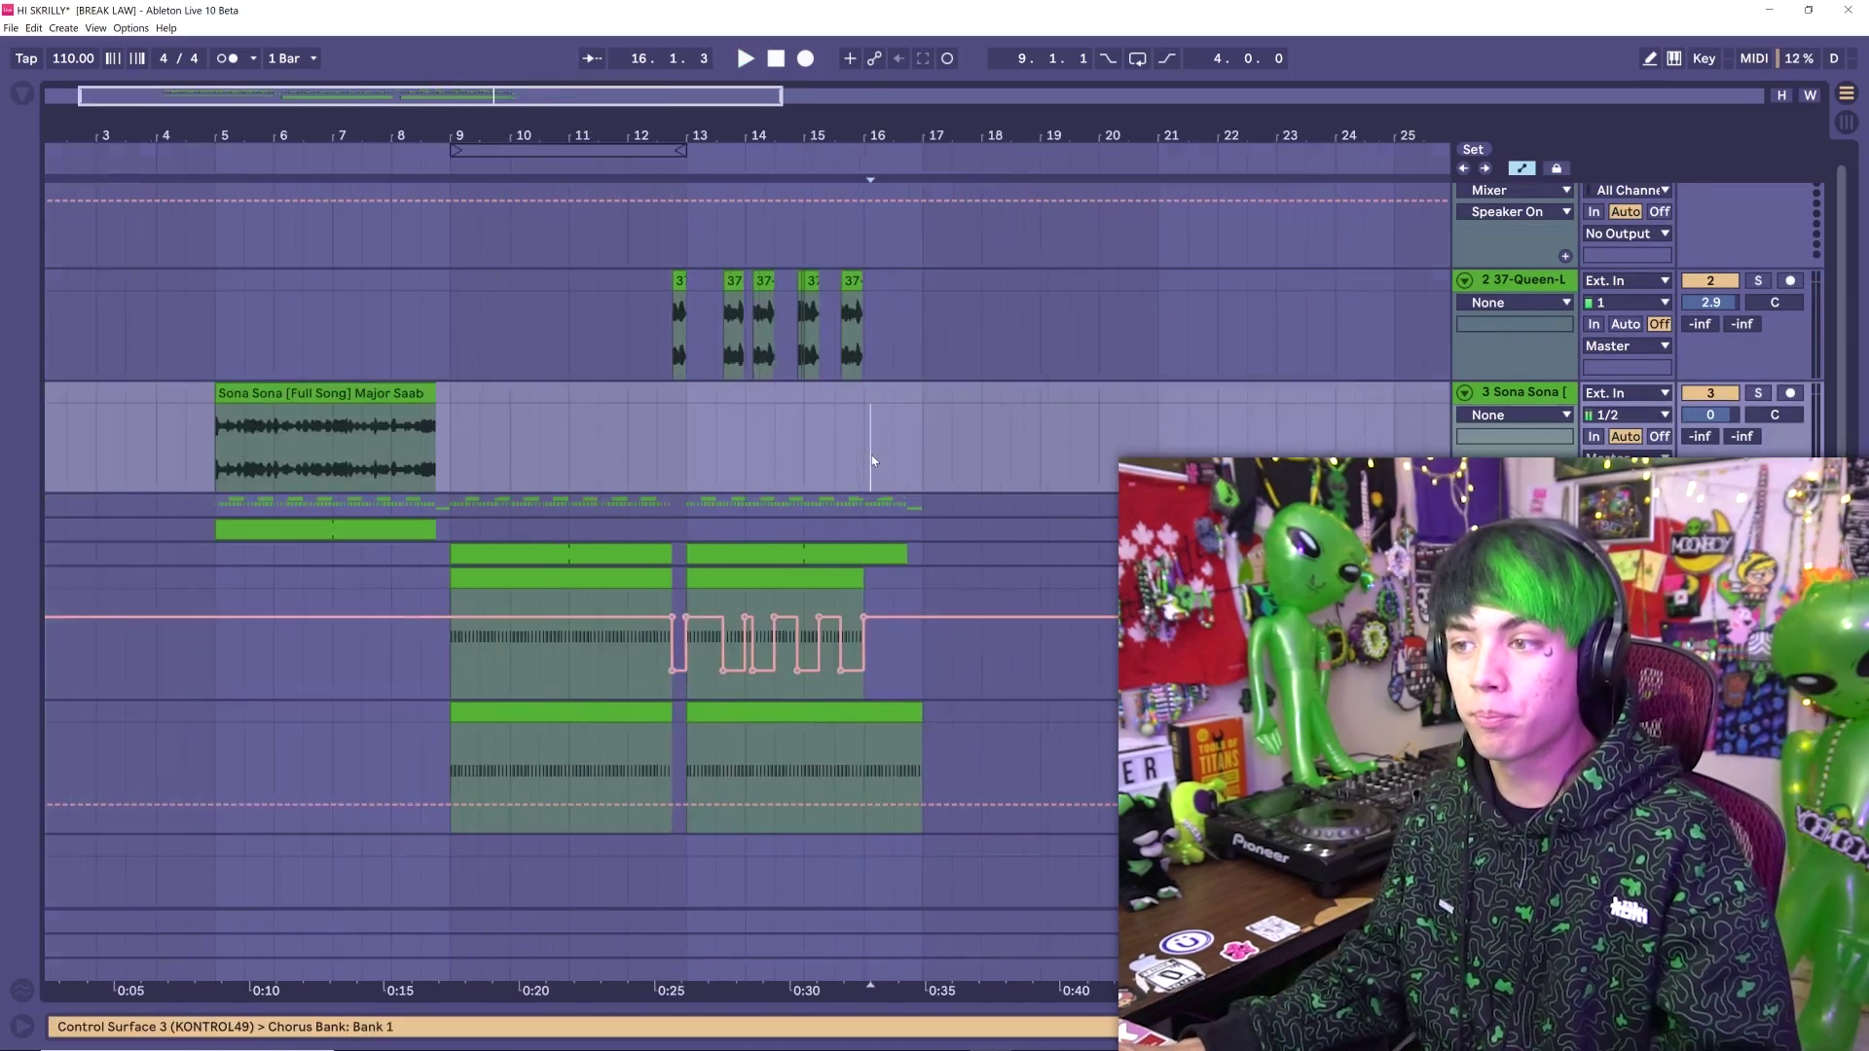
scroll(867, 452, left, 1)
drag(546, 457, 461, 466)
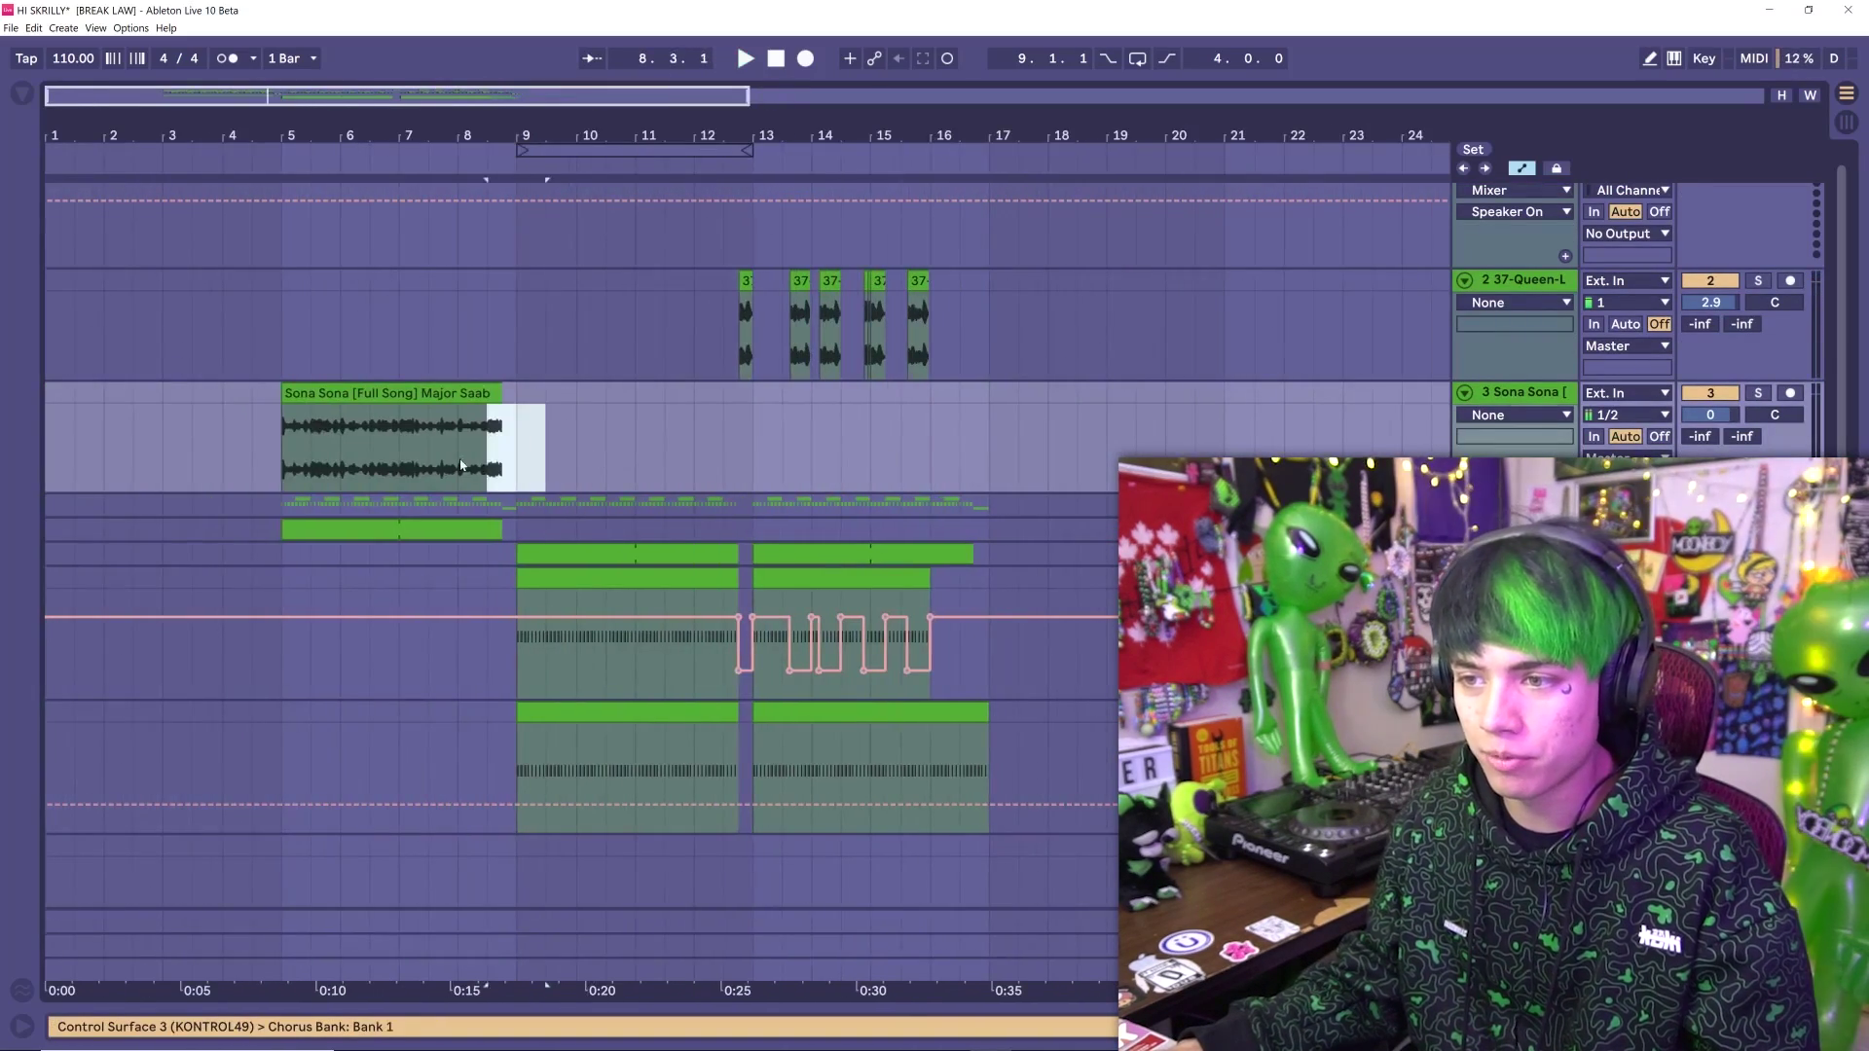
drag(462, 401, 872, 401)
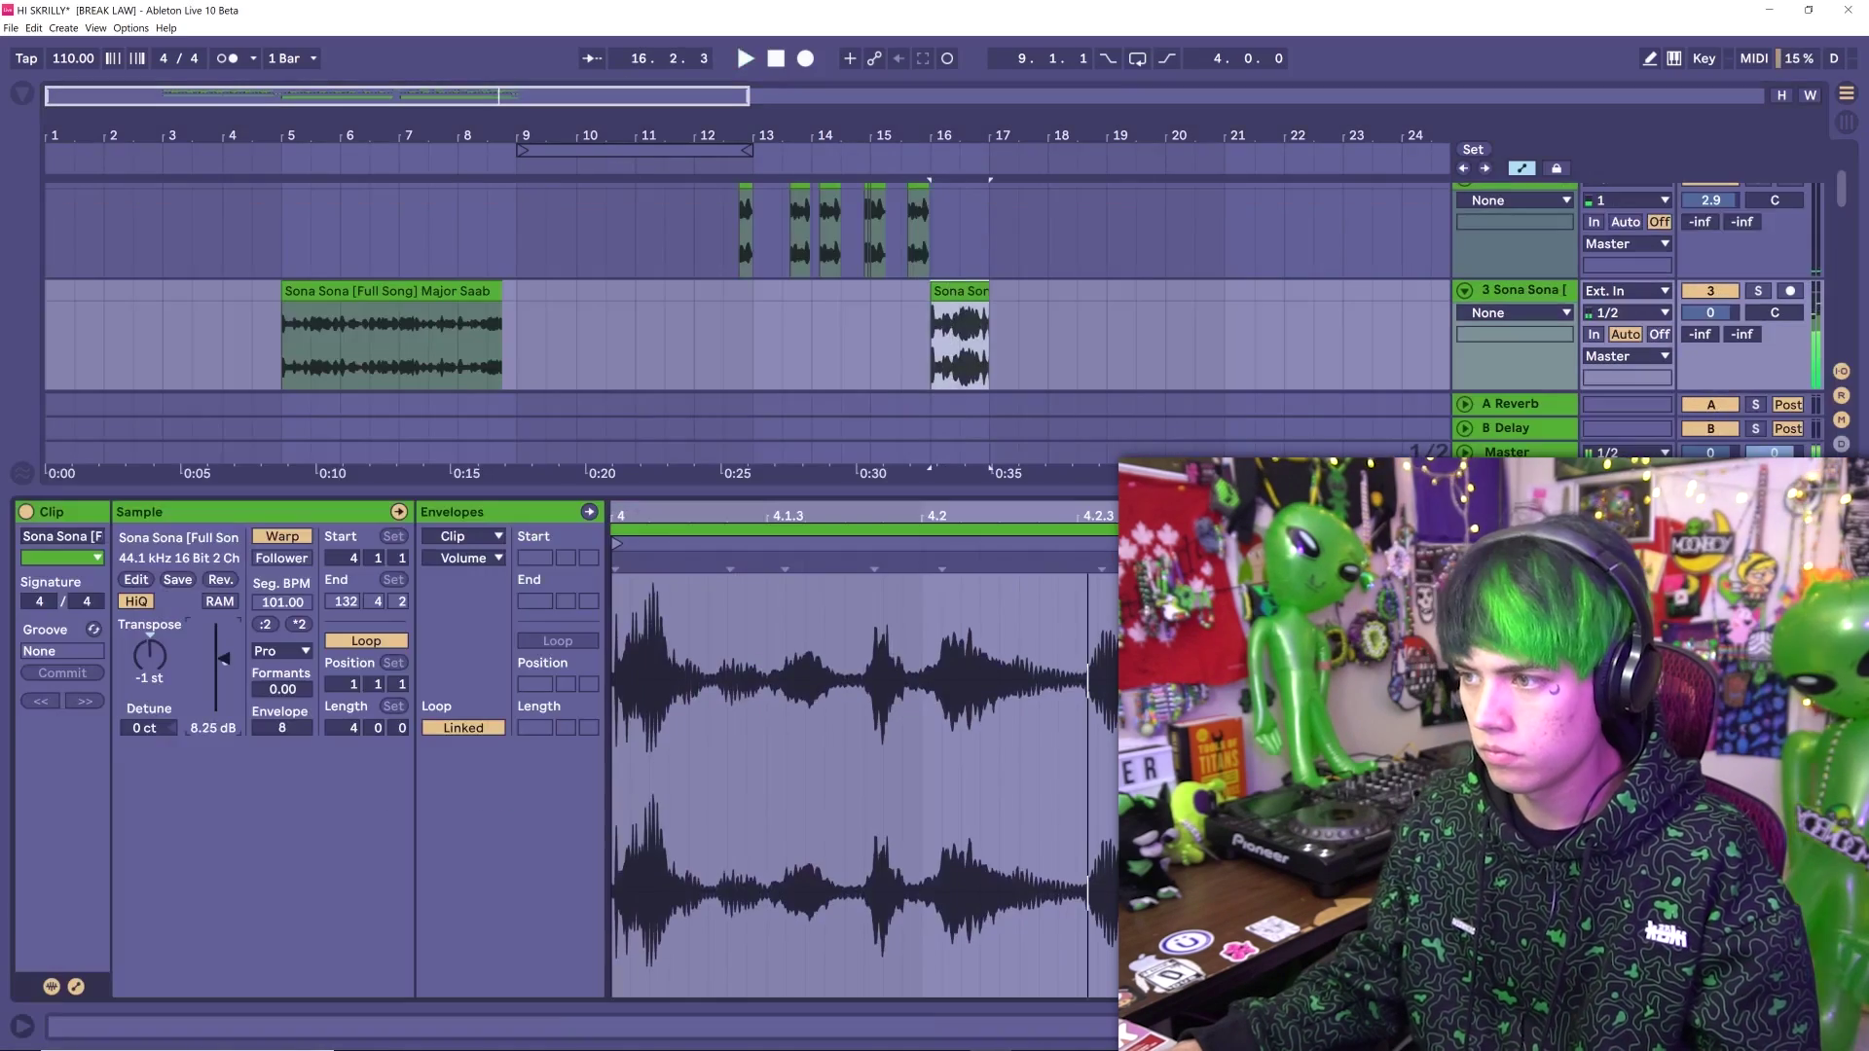
Play the arrangement from bar 13 to check the vocal chops and the Sona Sona fill in bar 16
key(space)
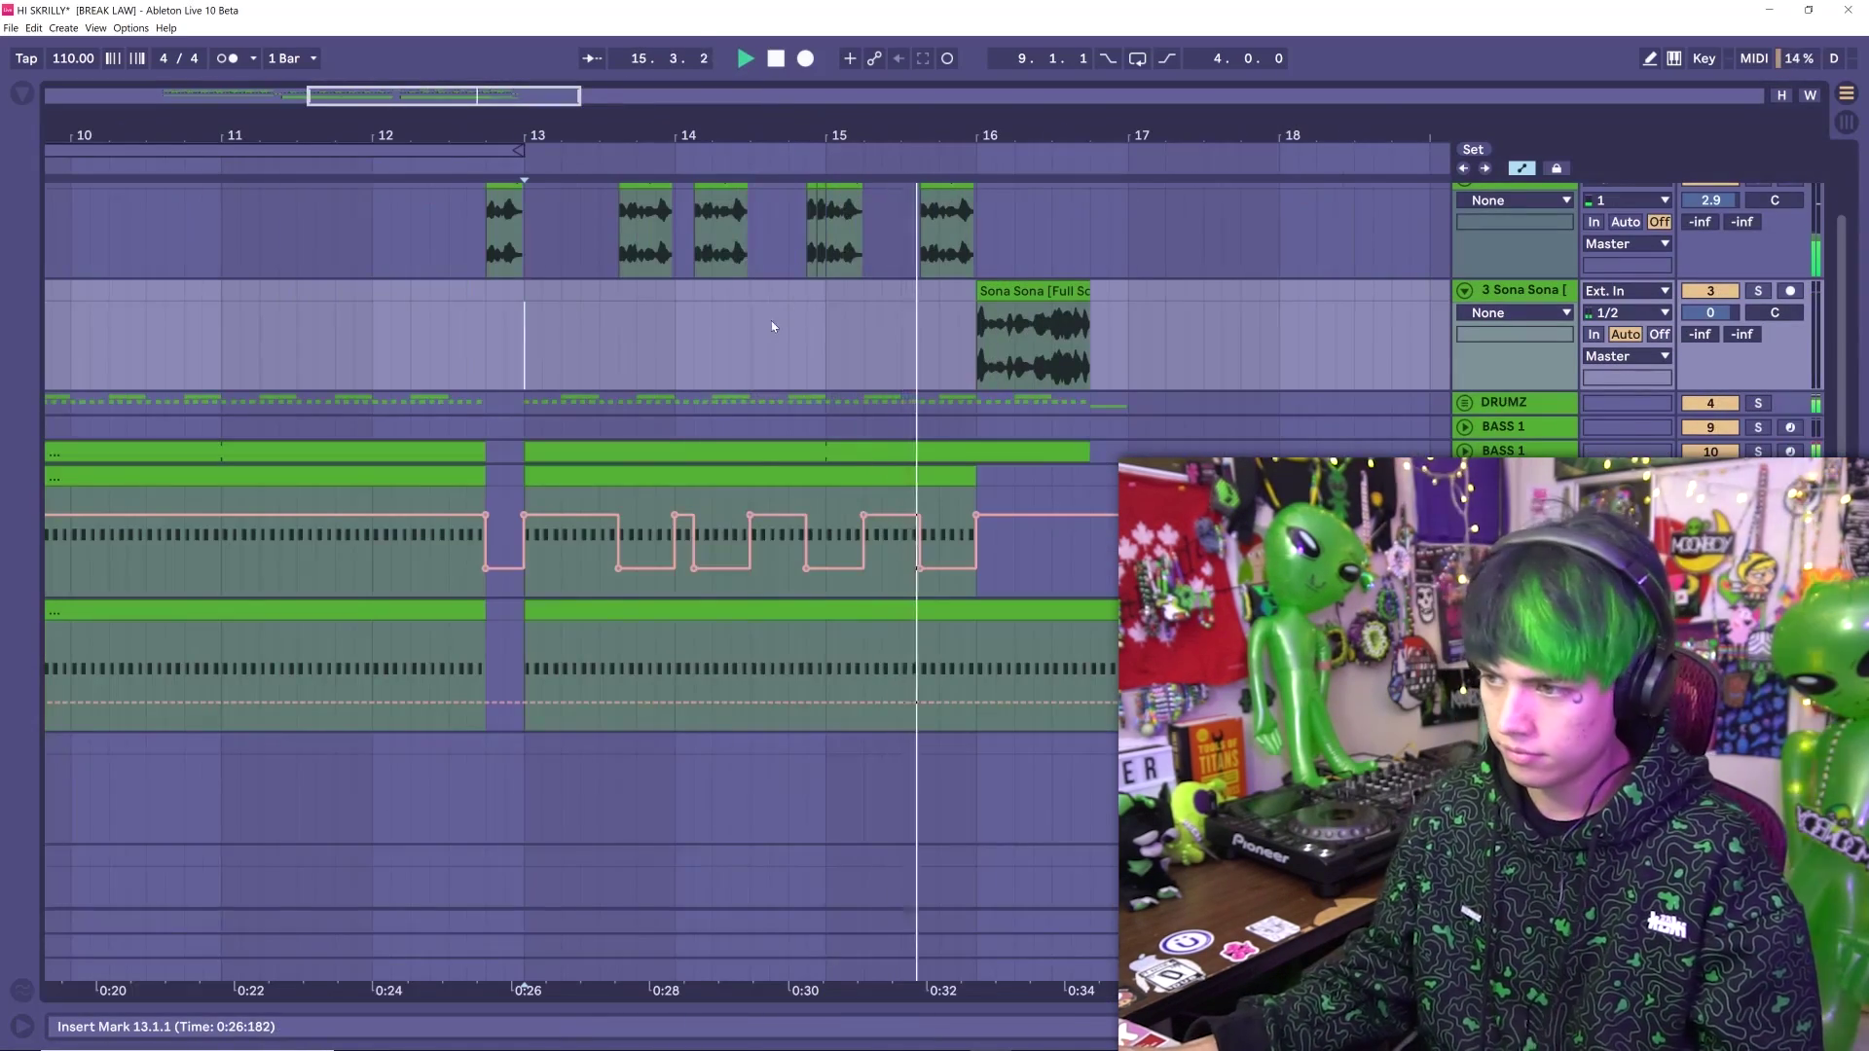
click(1108, 341)
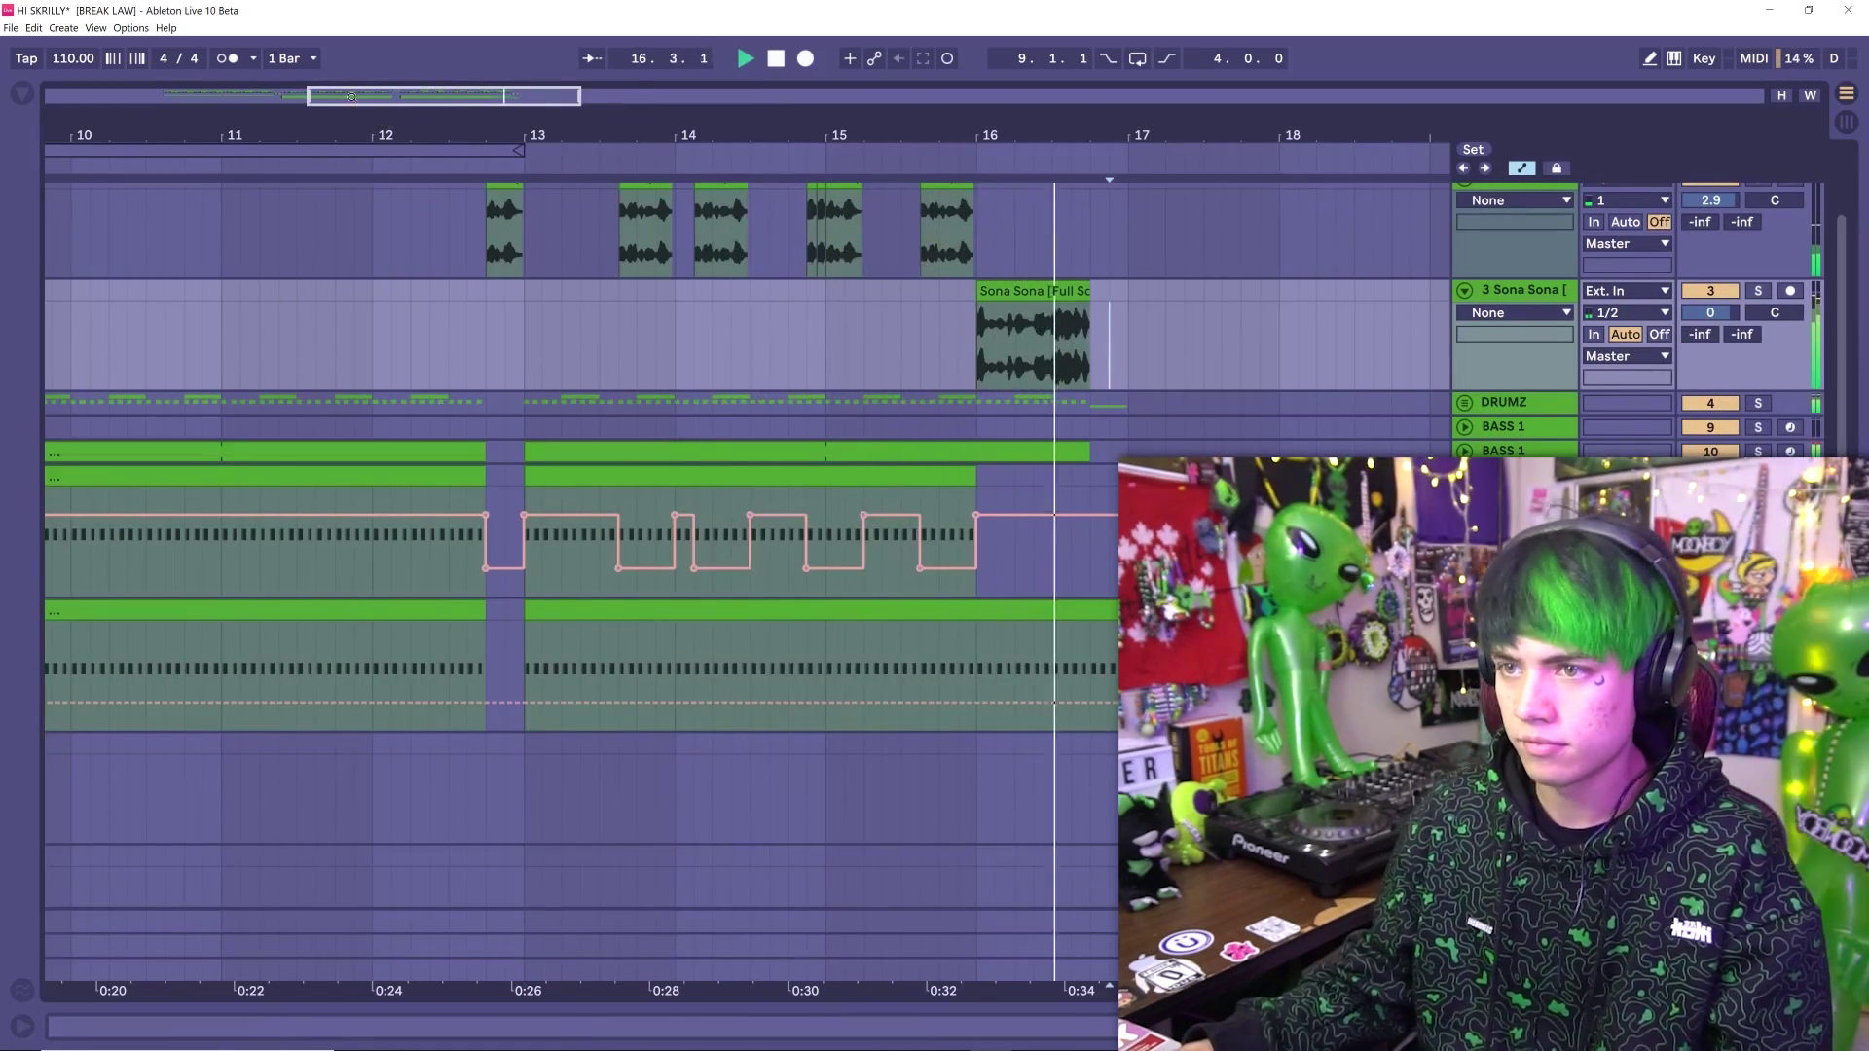
key(minus)
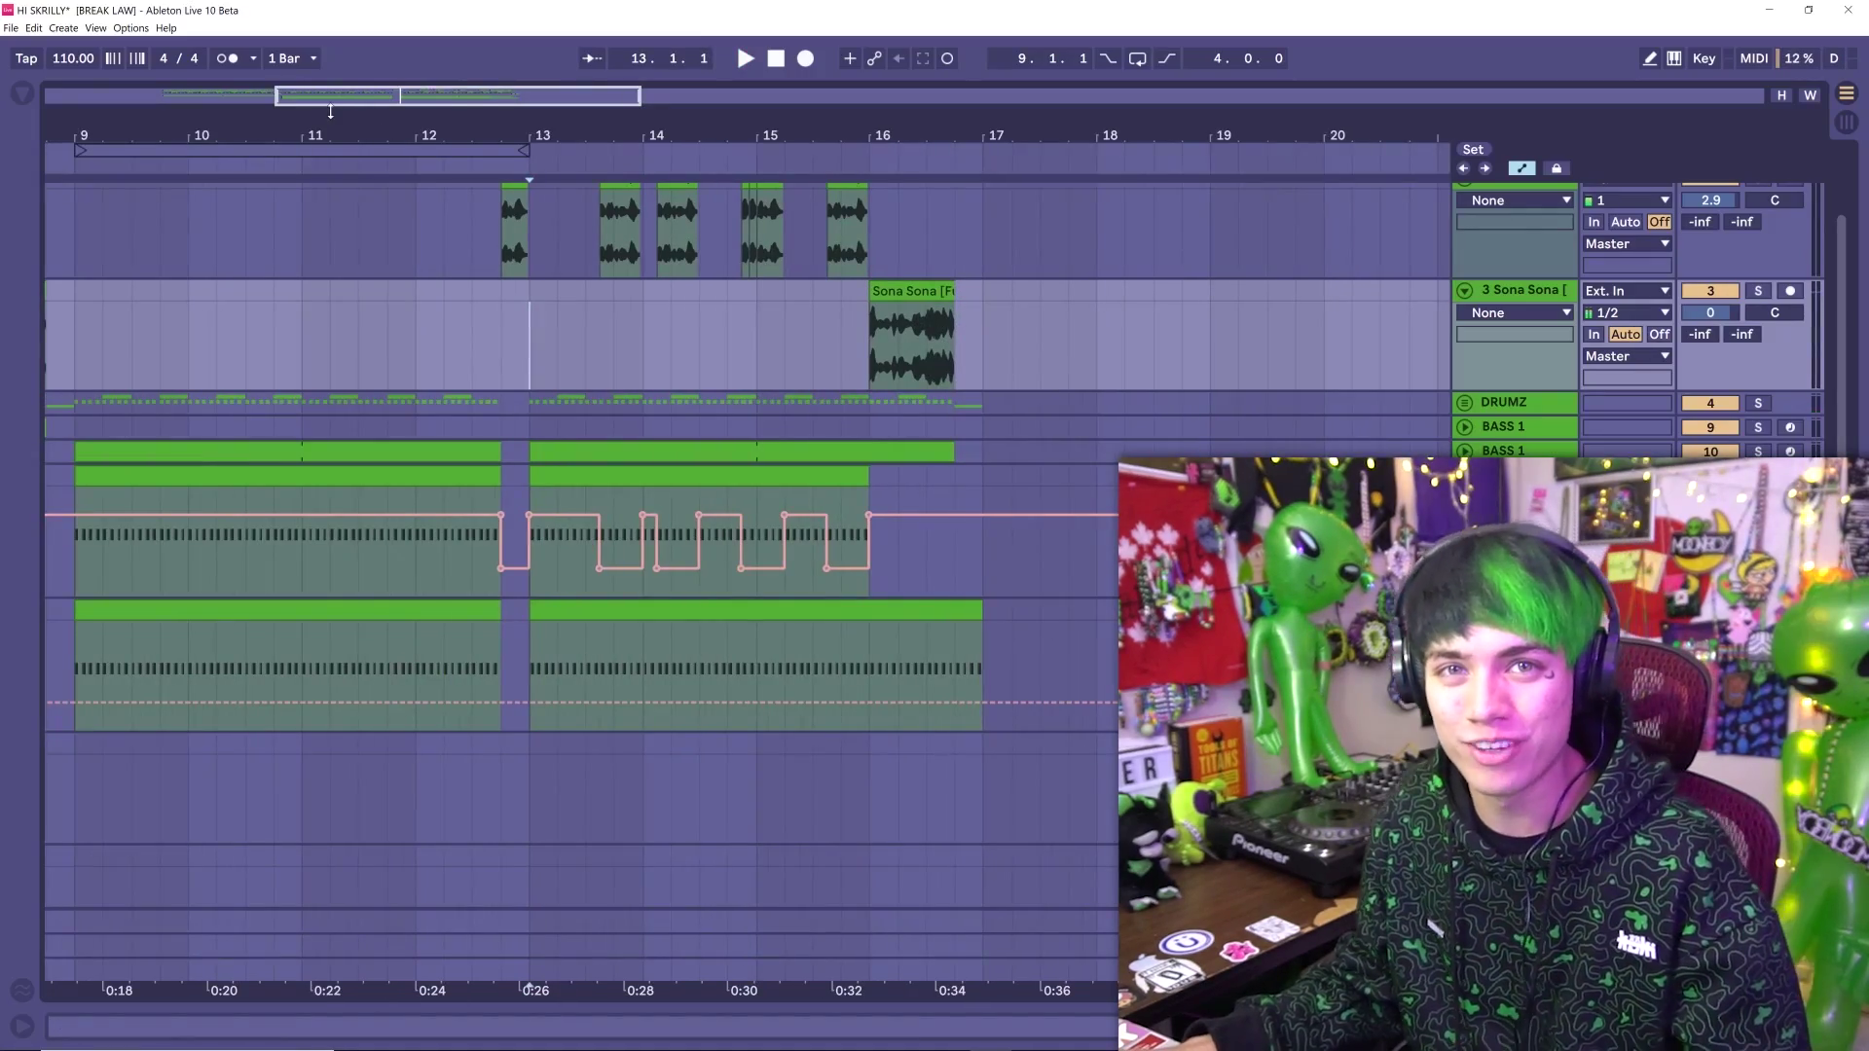